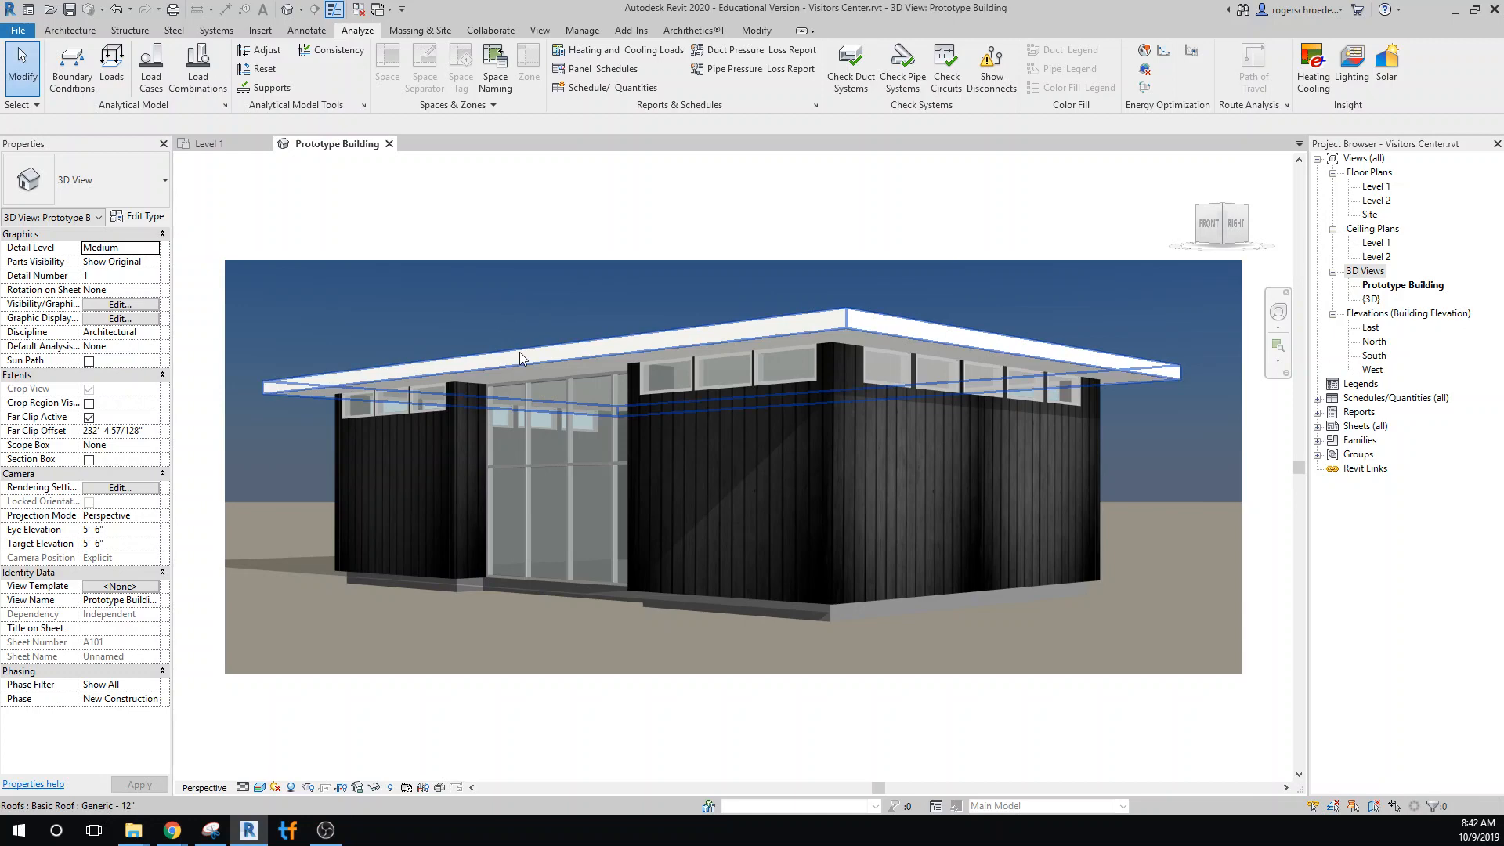
# Duplicate the roof's Generic - 12" type under the name 12" Roof
pyautogui.click(520, 354)
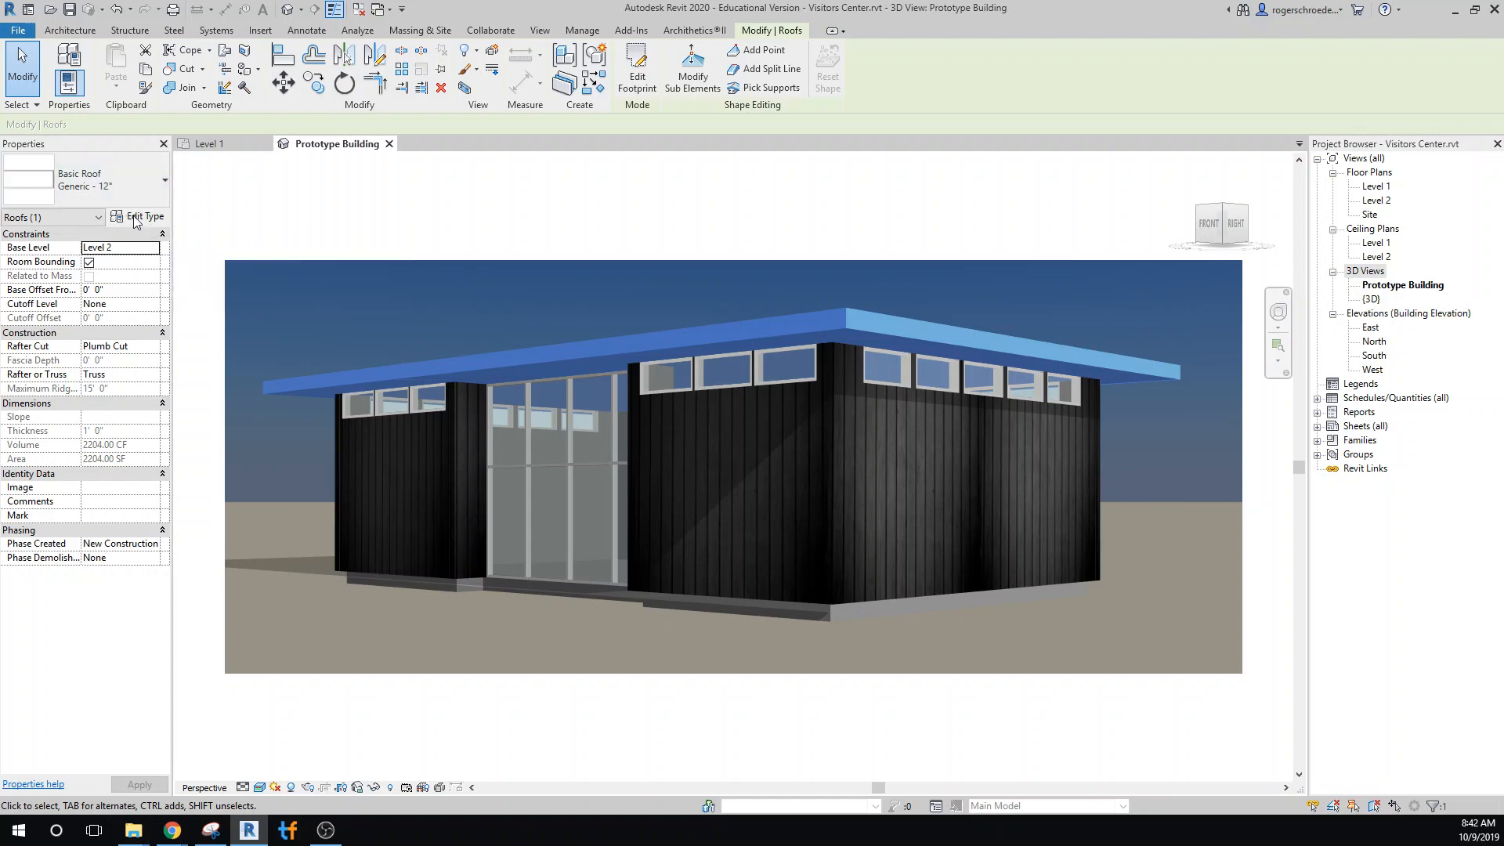
pyautogui.click(149, 217)
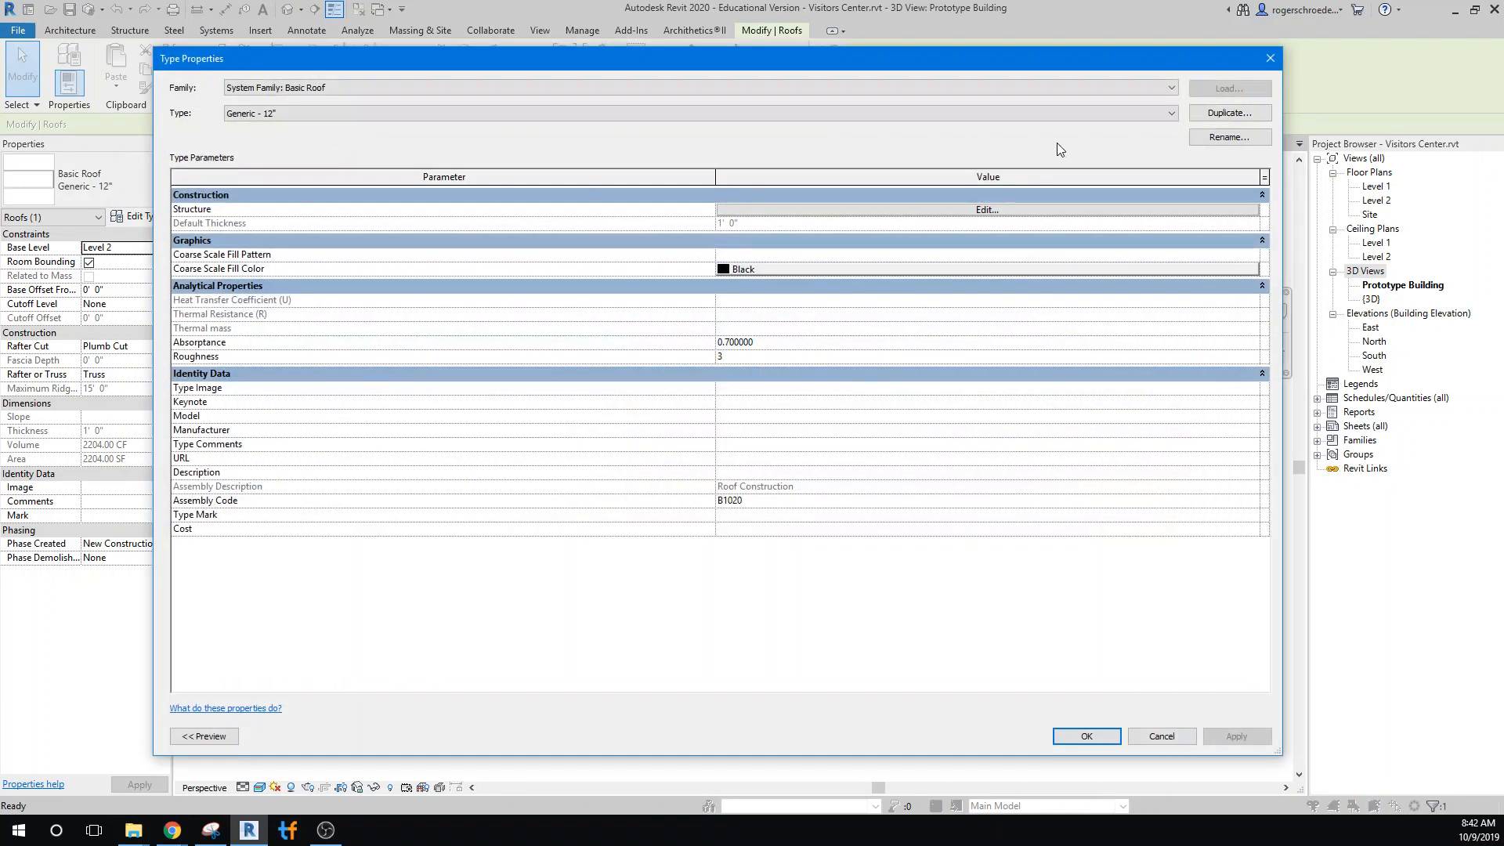
pyautogui.click(1228, 113)
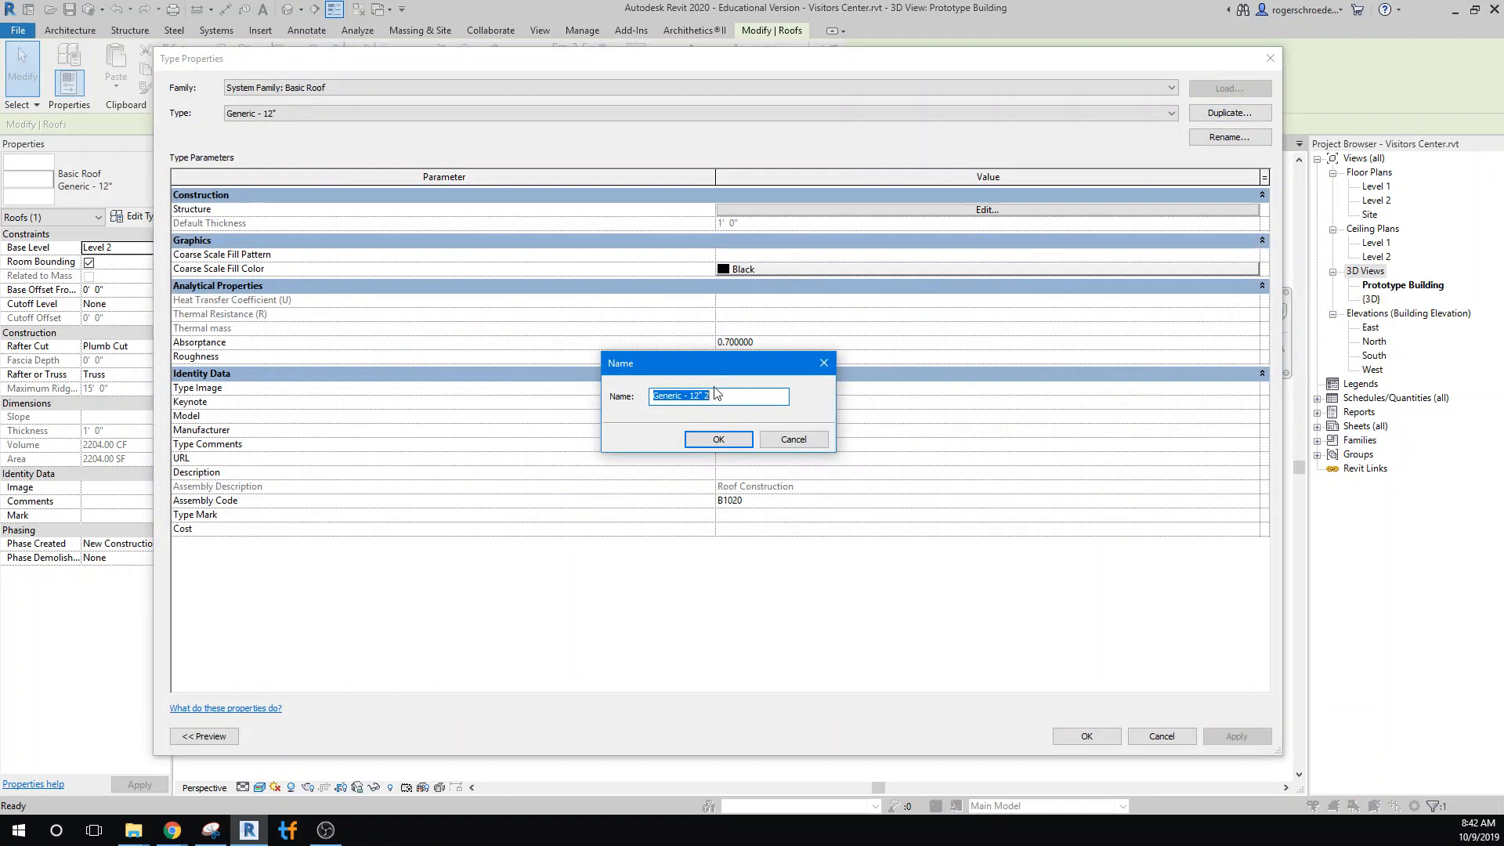
pyautogui.moveTo(712, 396); pyautogui.dragTo(635, 398)
pyautogui.write('12" Roof')
pyautogui.click(719, 440)
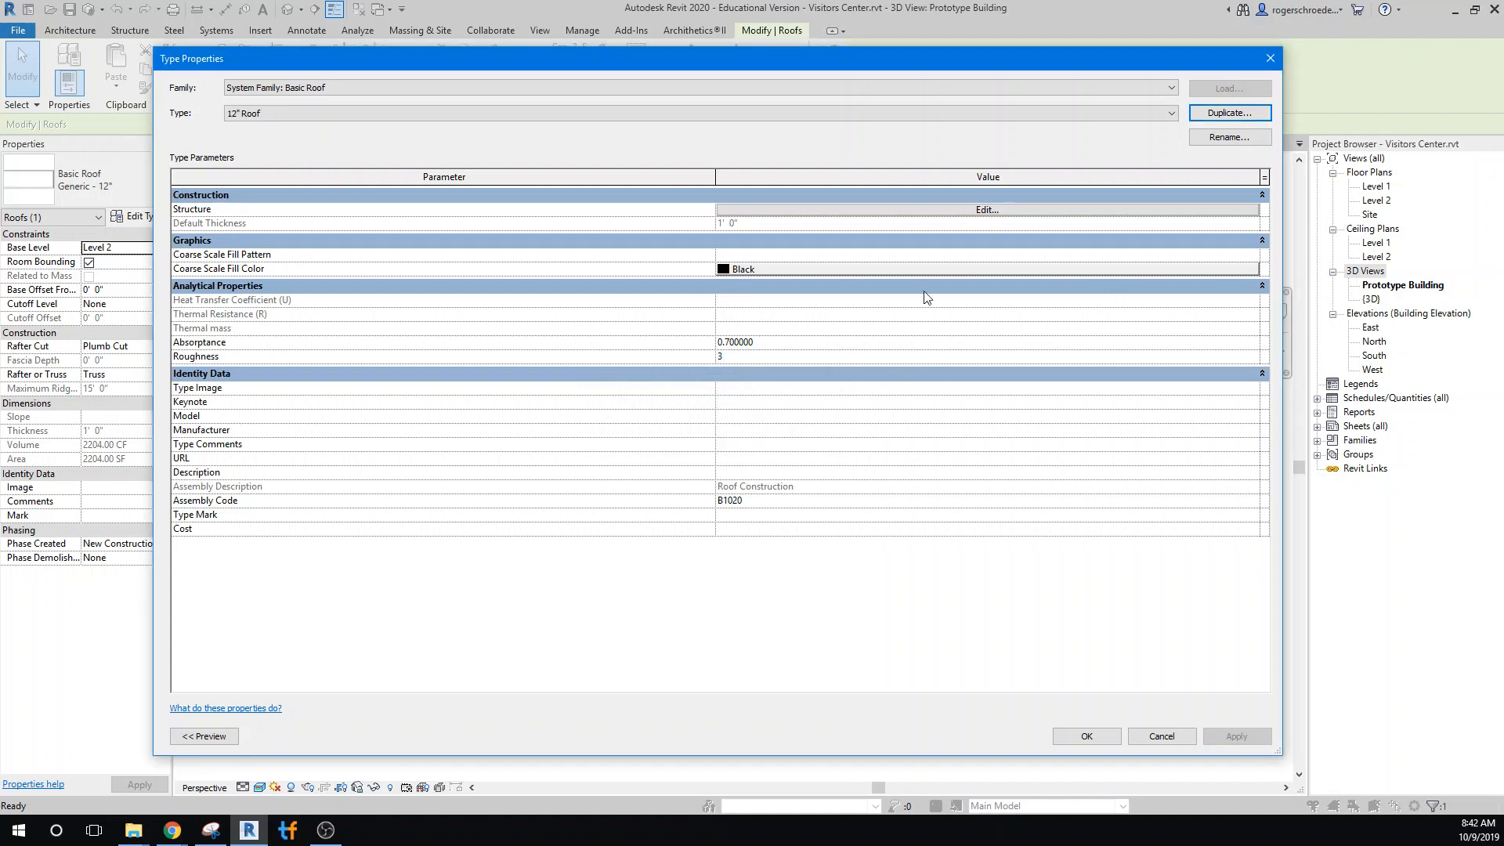
# Insert a second structure layer in the roof assembly, placed inside the core directly beneath the Clad - White layer
pyautogui.click(861, 211)
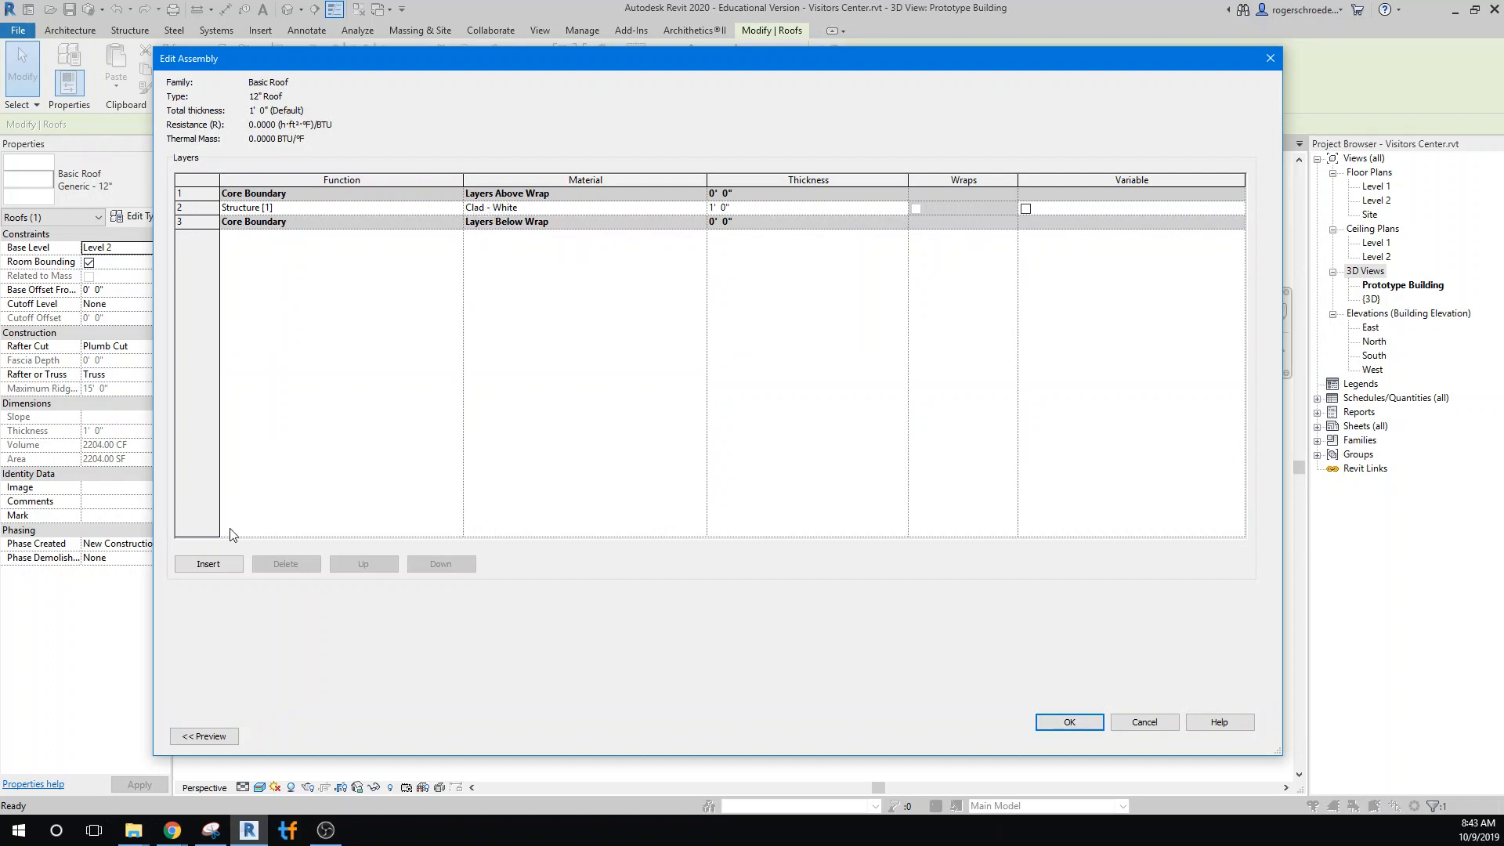
pyautogui.click(215, 564)
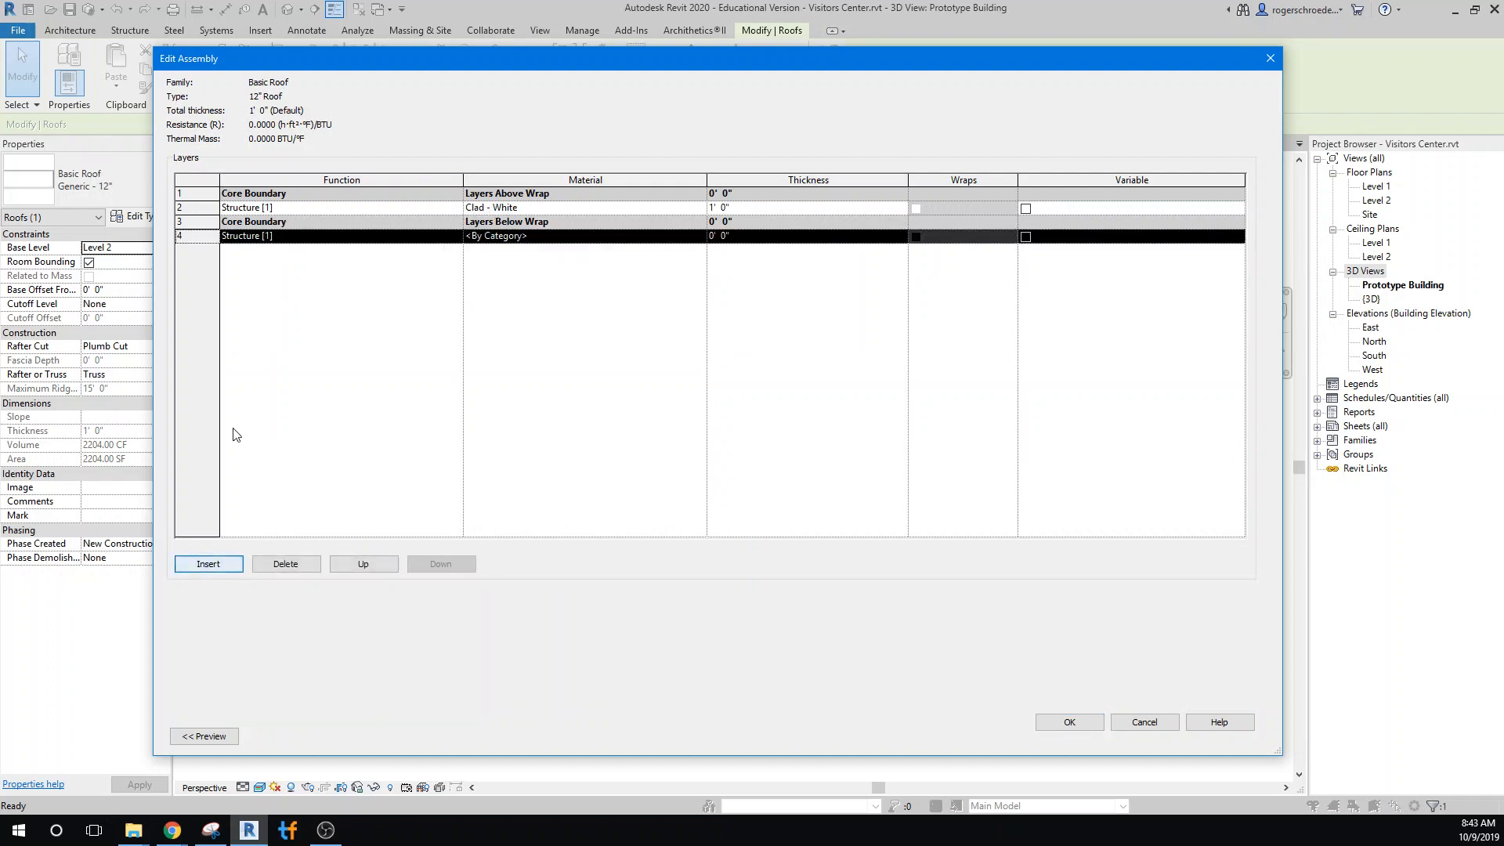
pyautogui.click(347, 570)
pyautogui.click(347, 571)
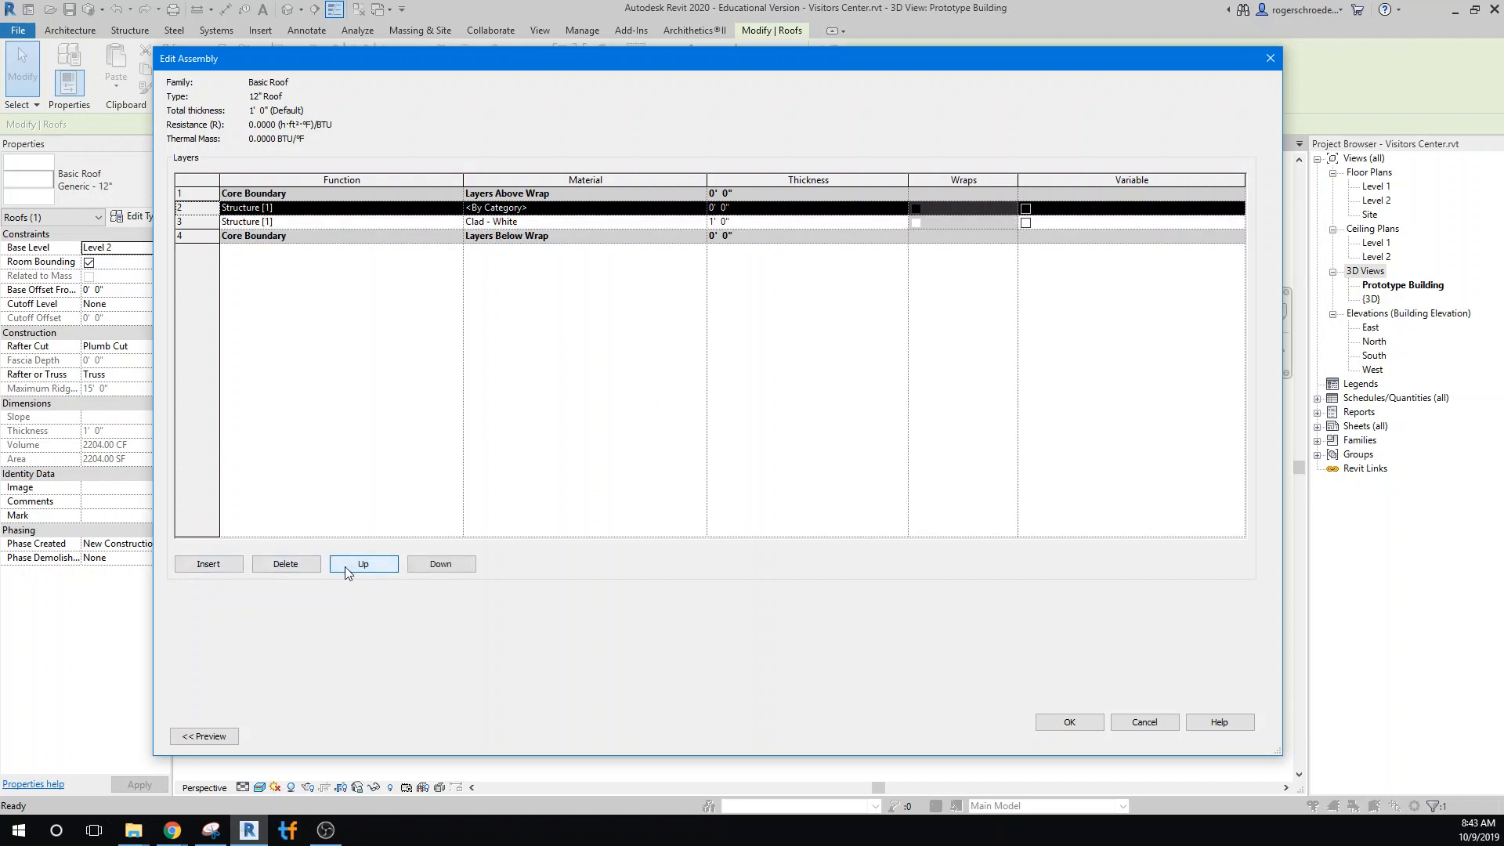
pyautogui.click(443, 564)
# Set the roof's Clad - White layer thickness to 1" and the layer beneath it to 11"
pyautogui.click(719, 207)
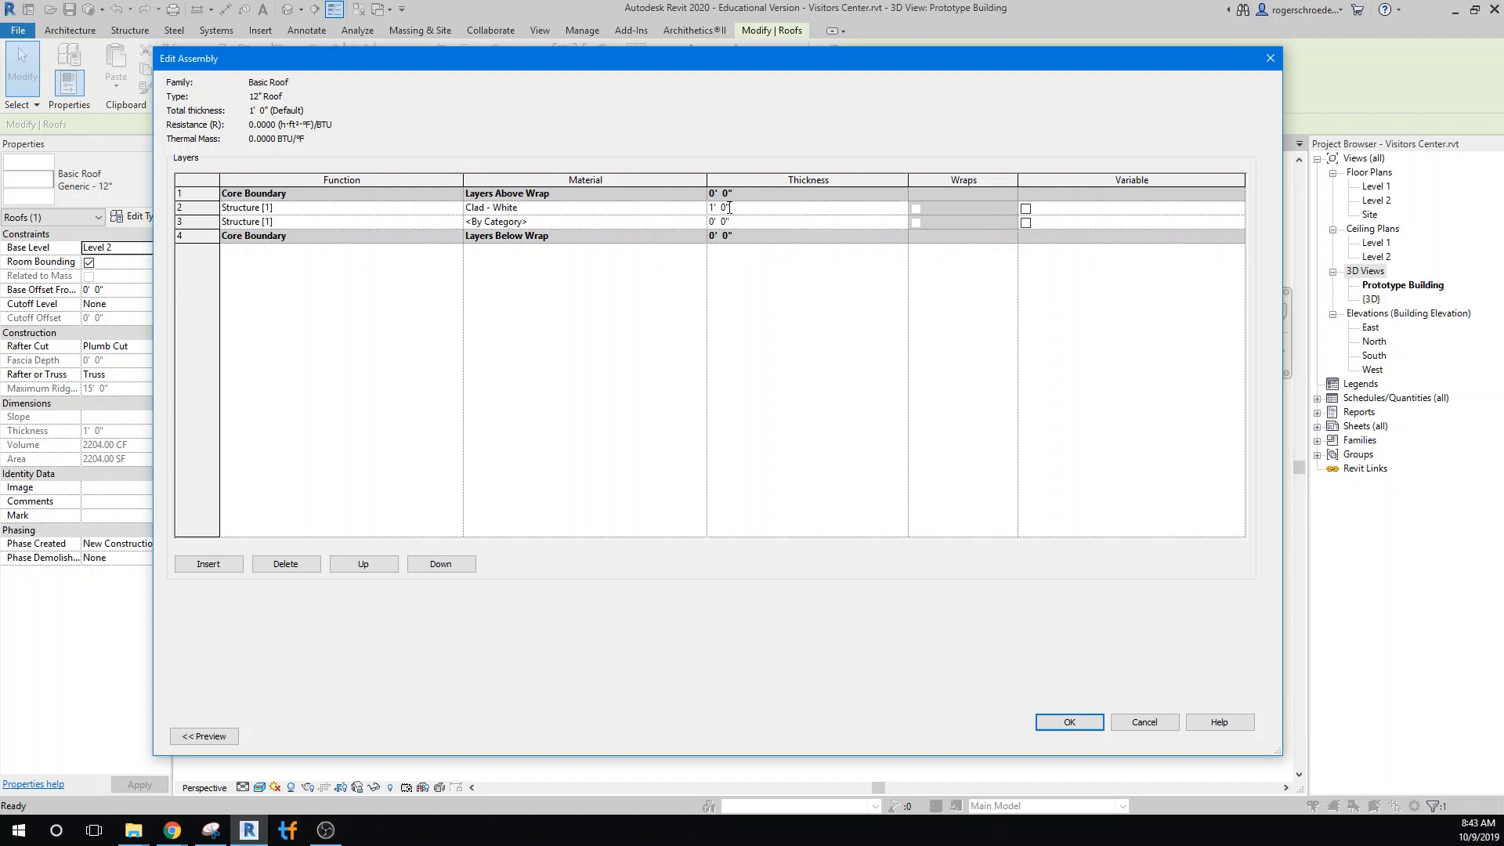
pyautogui.doubleClick(717, 207)
pyautogui.write('1"')
pyautogui.click(728, 223)
pyautogui.write('11')
# Search the materials for "fiber" for the 11" roof layer and create a new material named Fiberglass
pyautogui.click(696, 222)
pyautogui.click(700, 221)
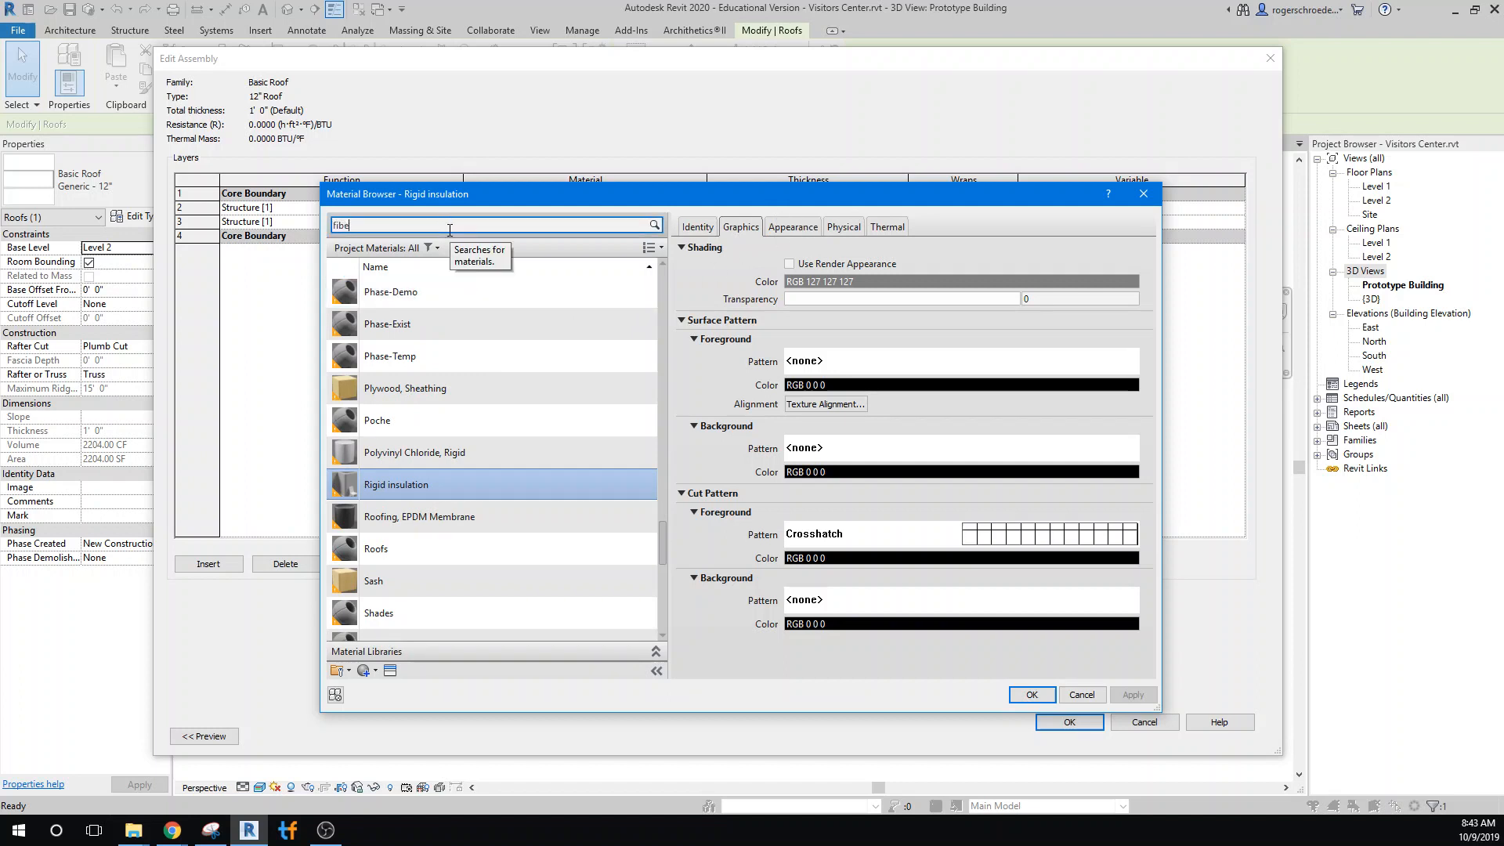
pyautogui.write('r')
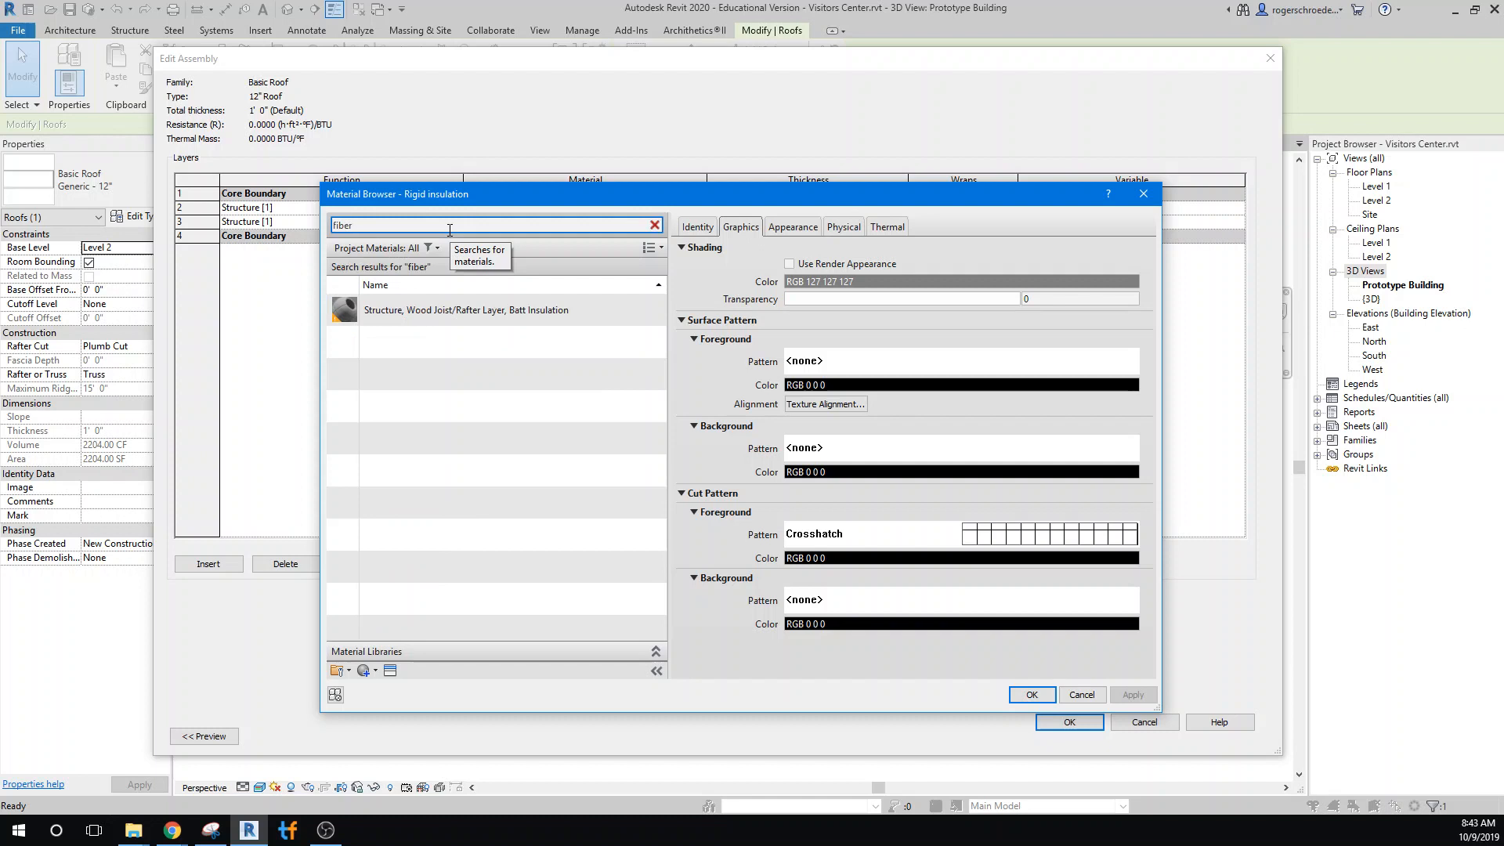
pyautogui.click(364, 672)
pyautogui.scroll(-1, 433, 631)
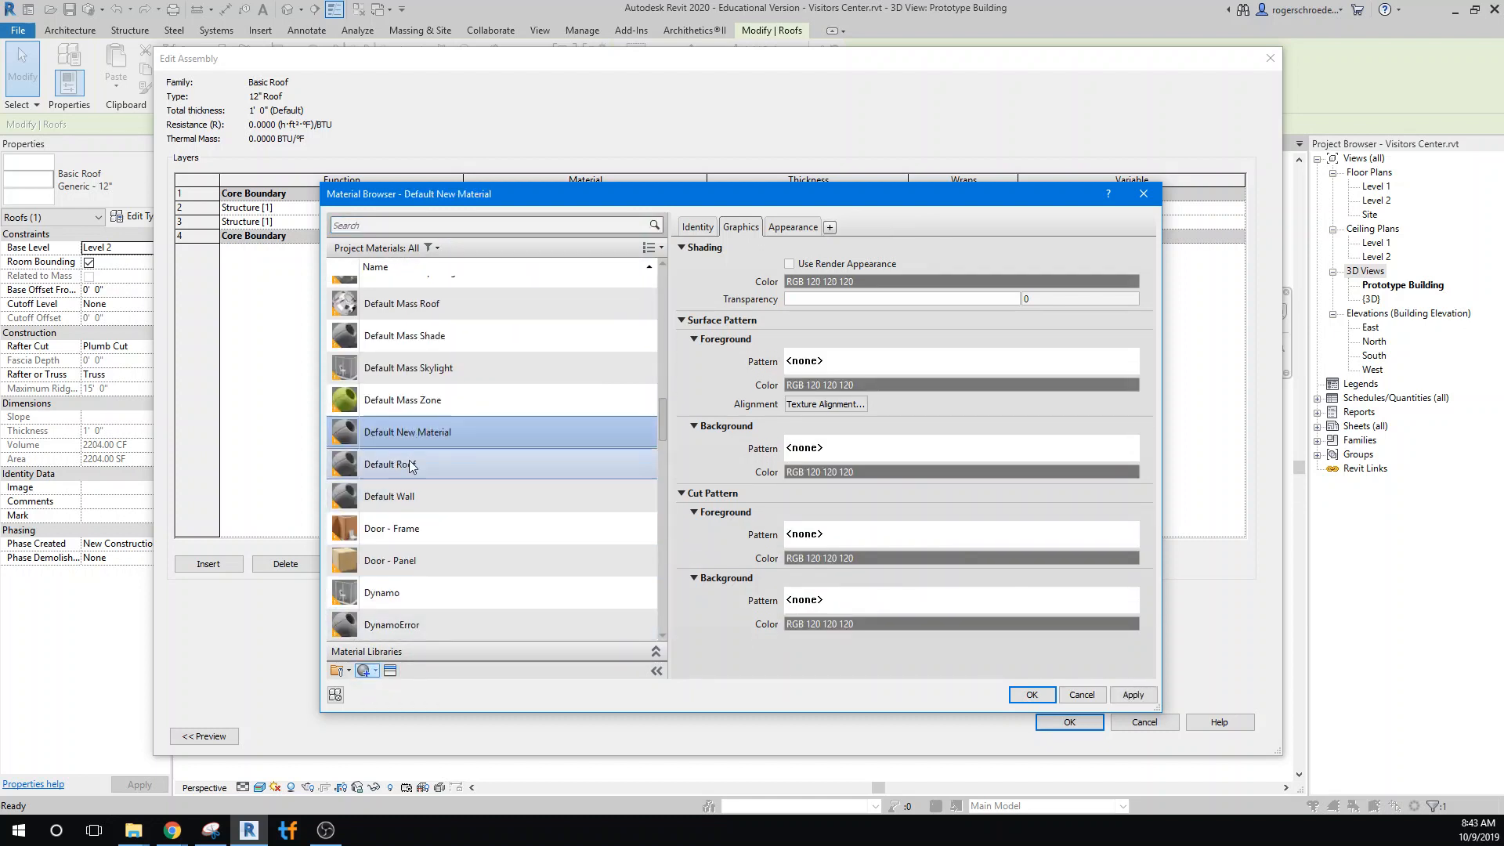
pyautogui.rightClick(405, 440)
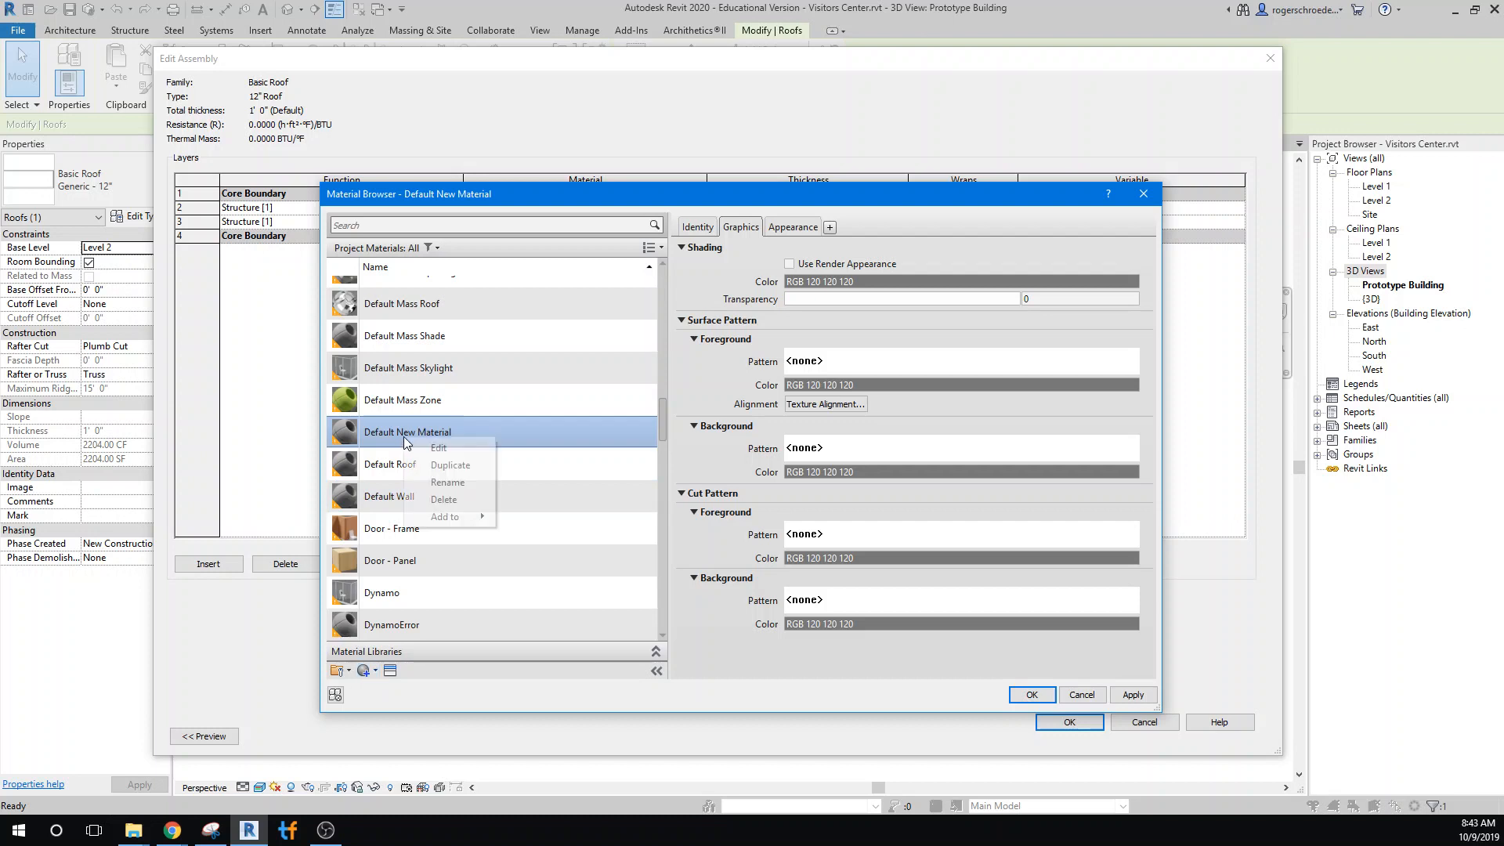
pyautogui.click(436, 483)
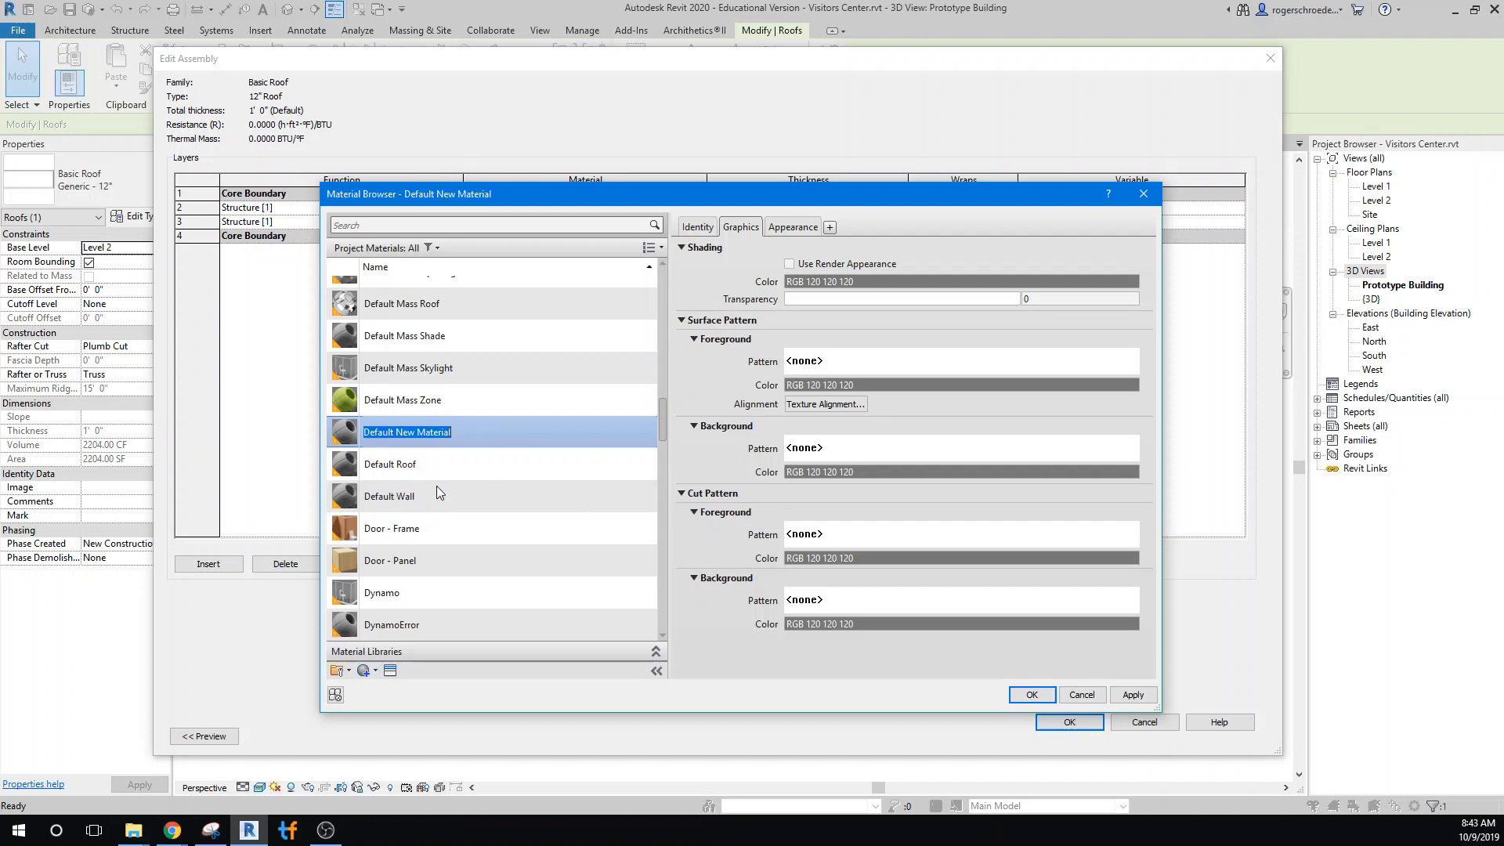
pyautogui.write('Fiberglass')
pyautogui.press('Return')
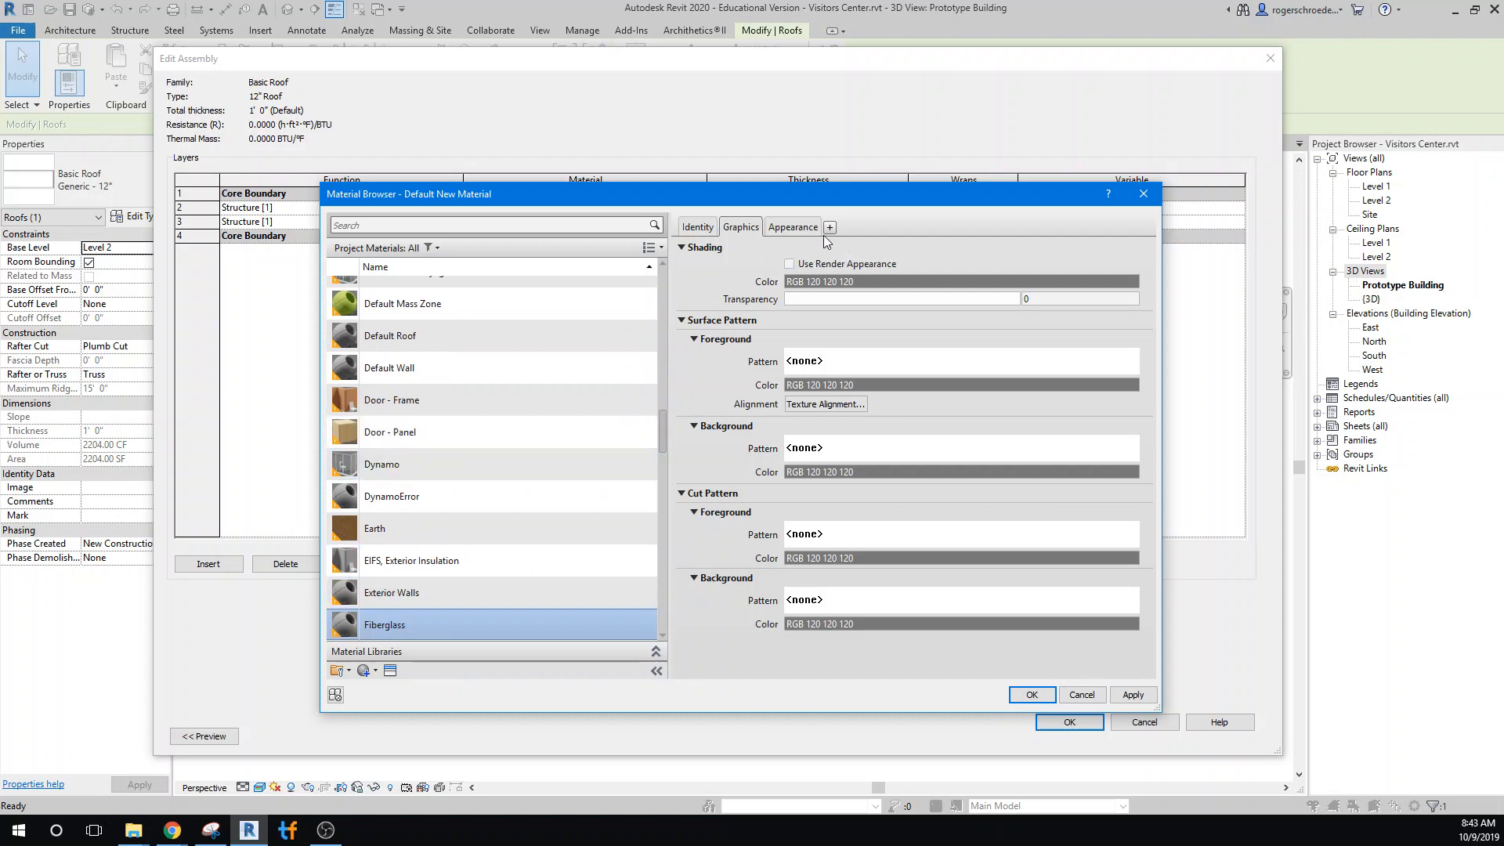
# Add the Glass Fiber Batt thermal asset to the Fiberglass material and assign the material to the 11" roof layer
pyautogui.click(389, 671)
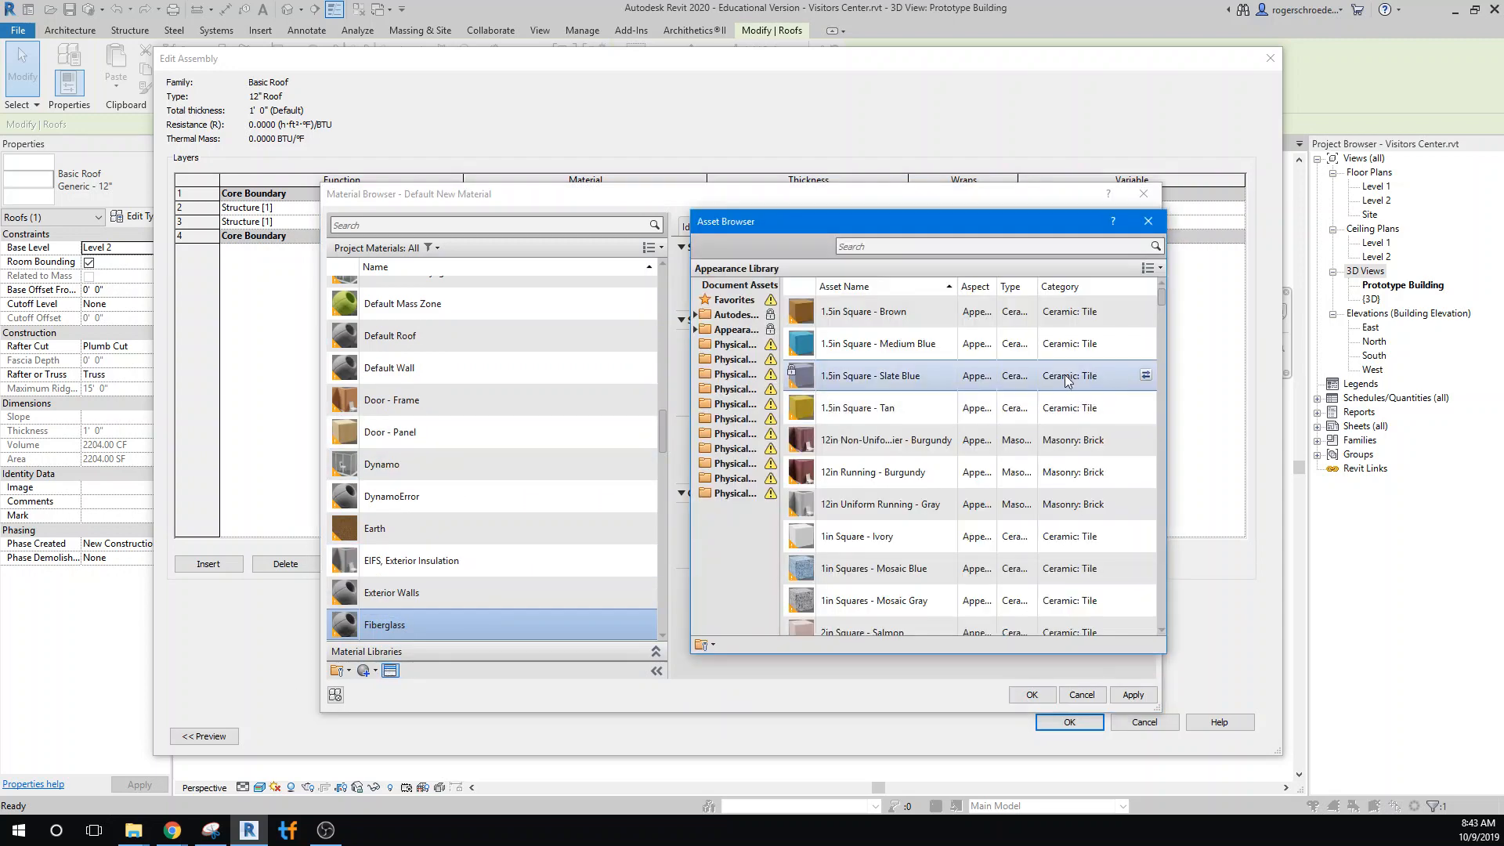
pyautogui.click(897, 247)
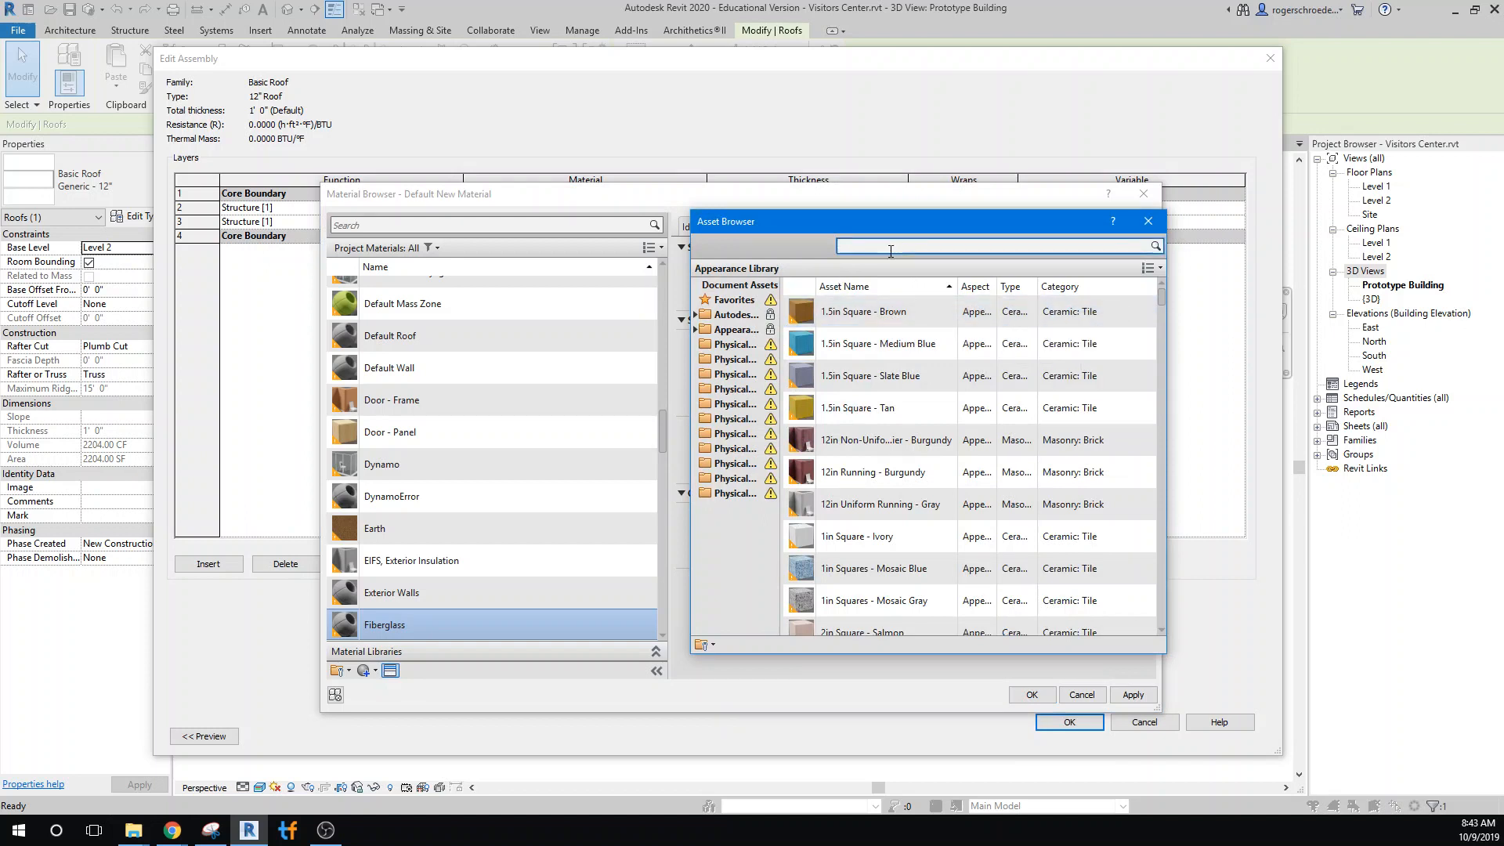
pyautogui.write('f')
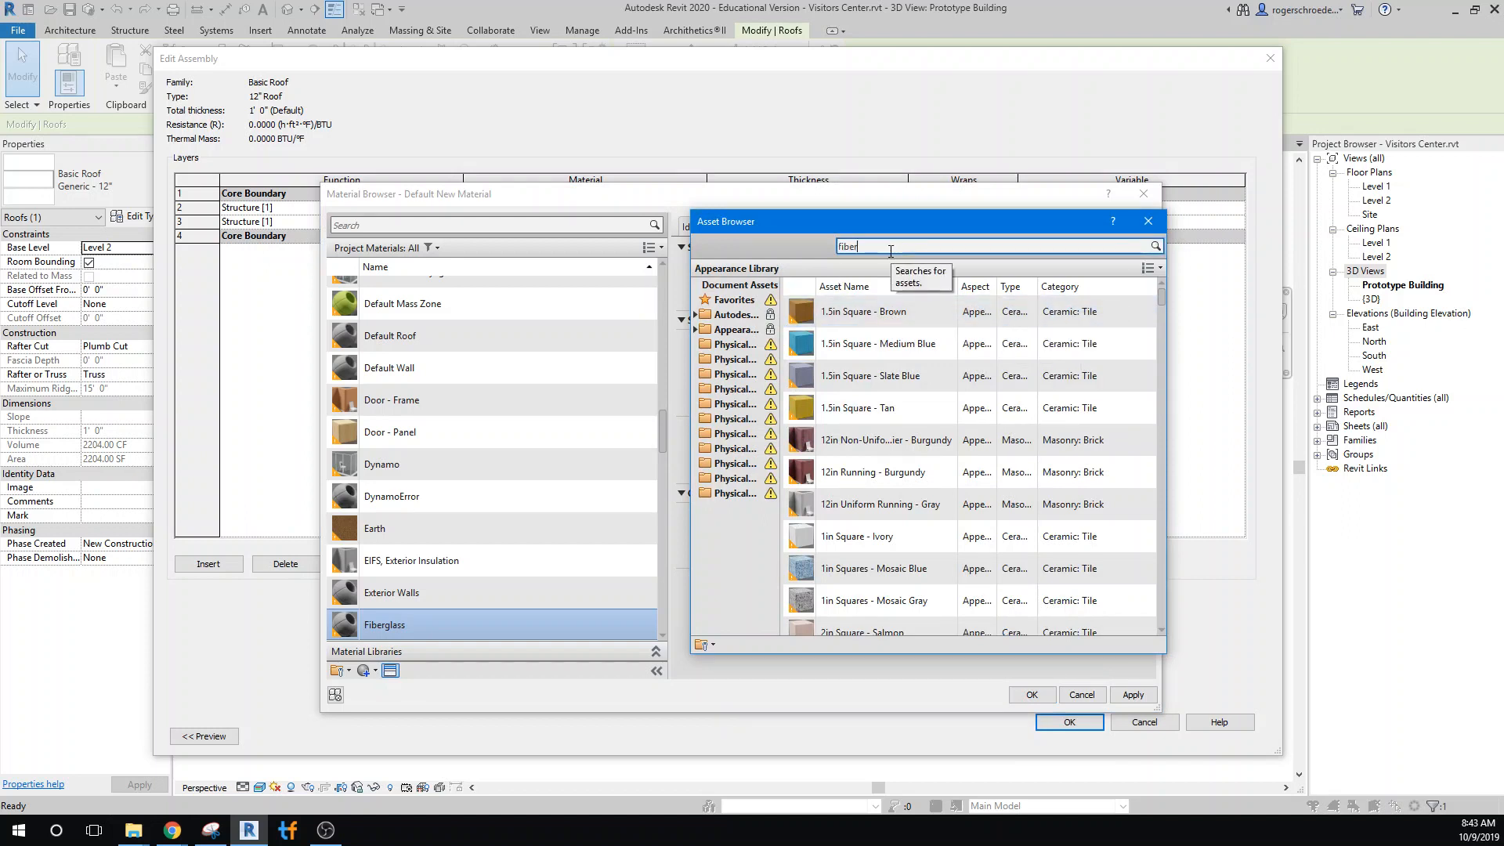
pyautogui.write('iber')
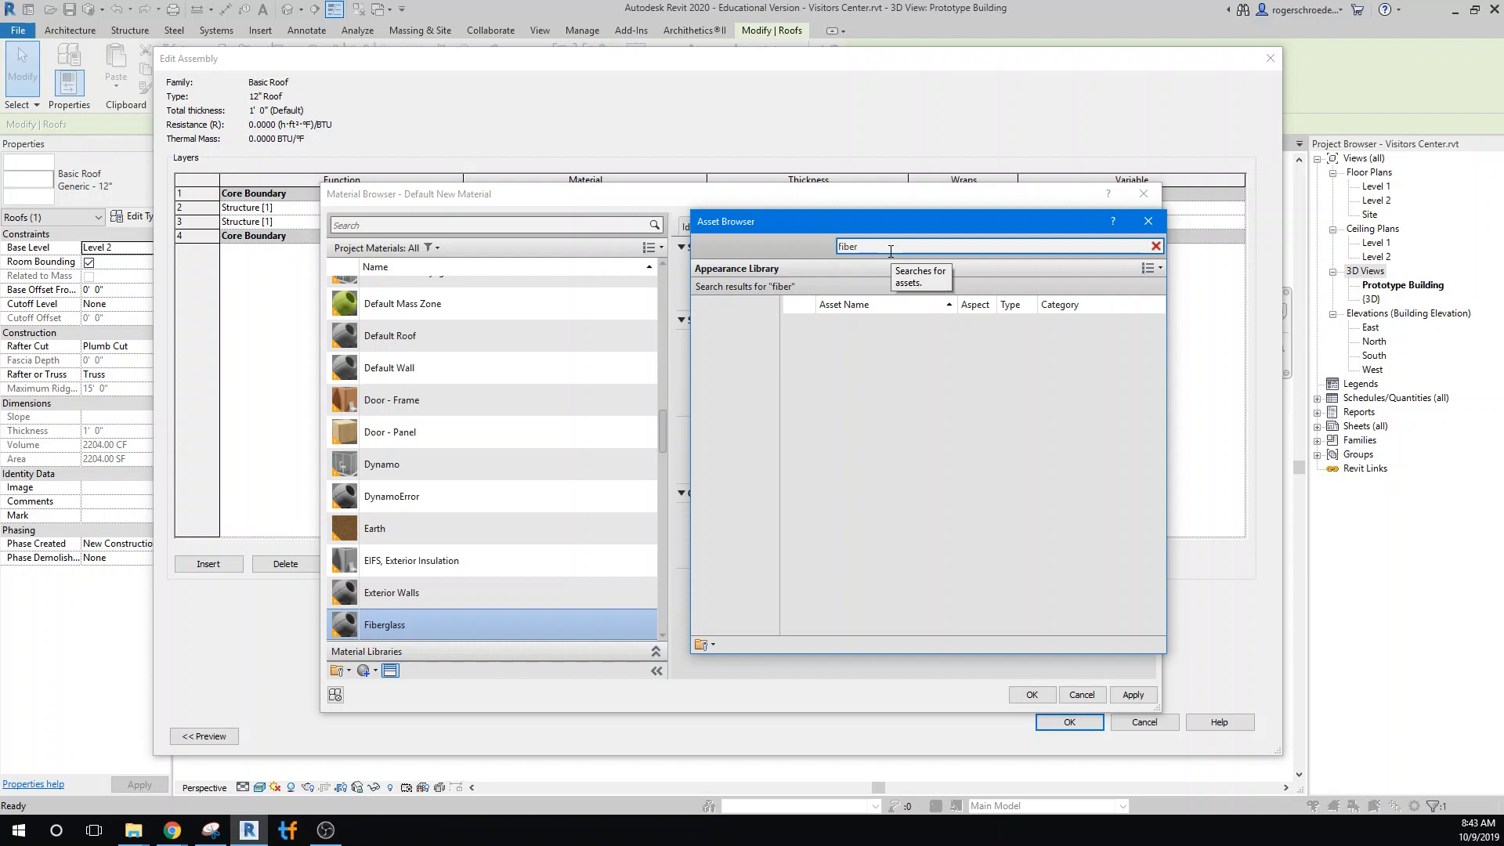
pyautogui.write('glass')
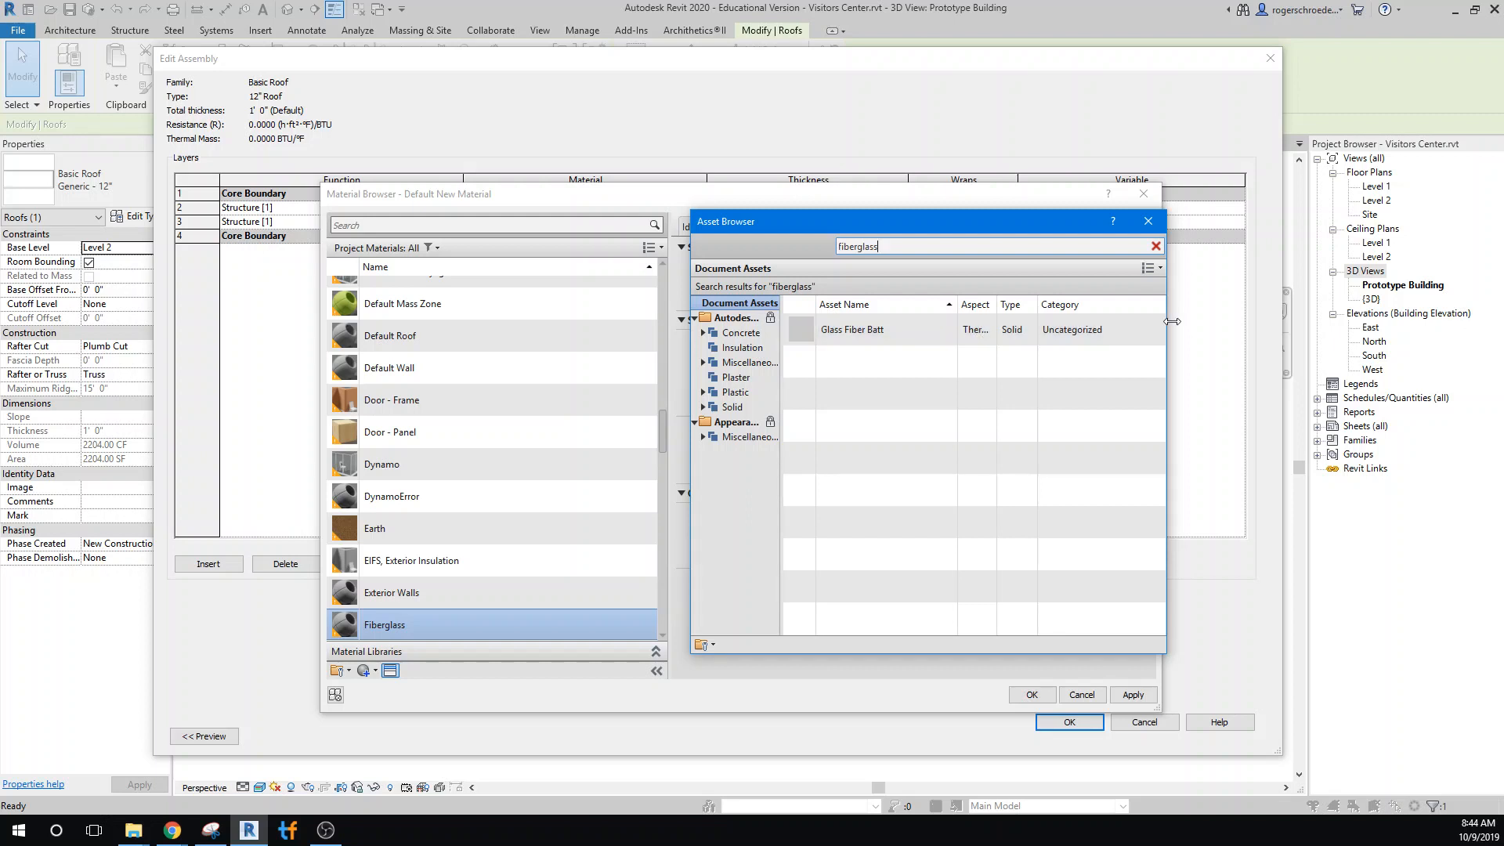
pyautogui.click(1148, 329)
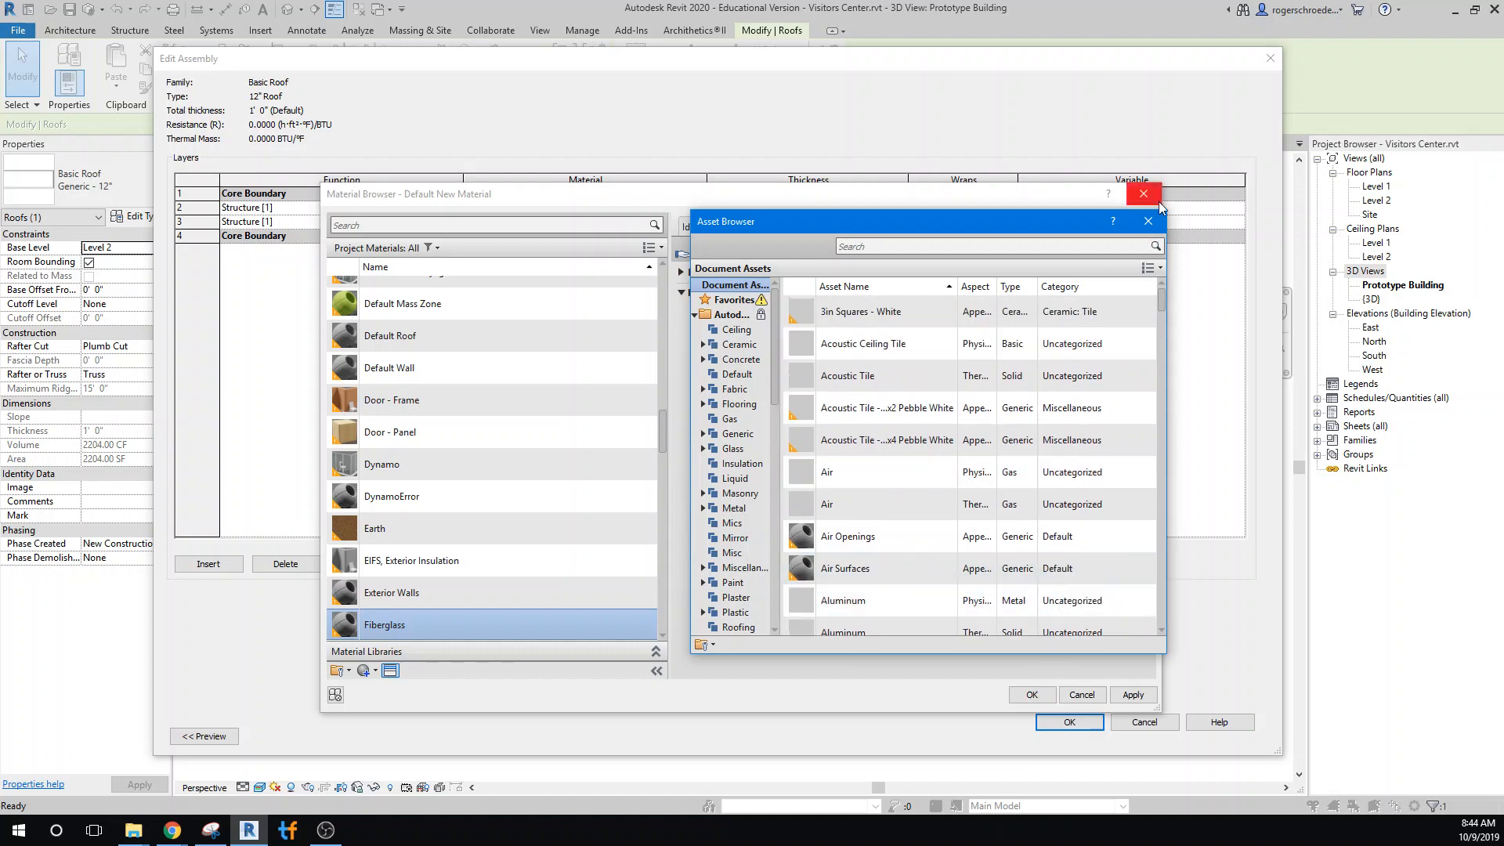
pyautogui.click(1147, 223)
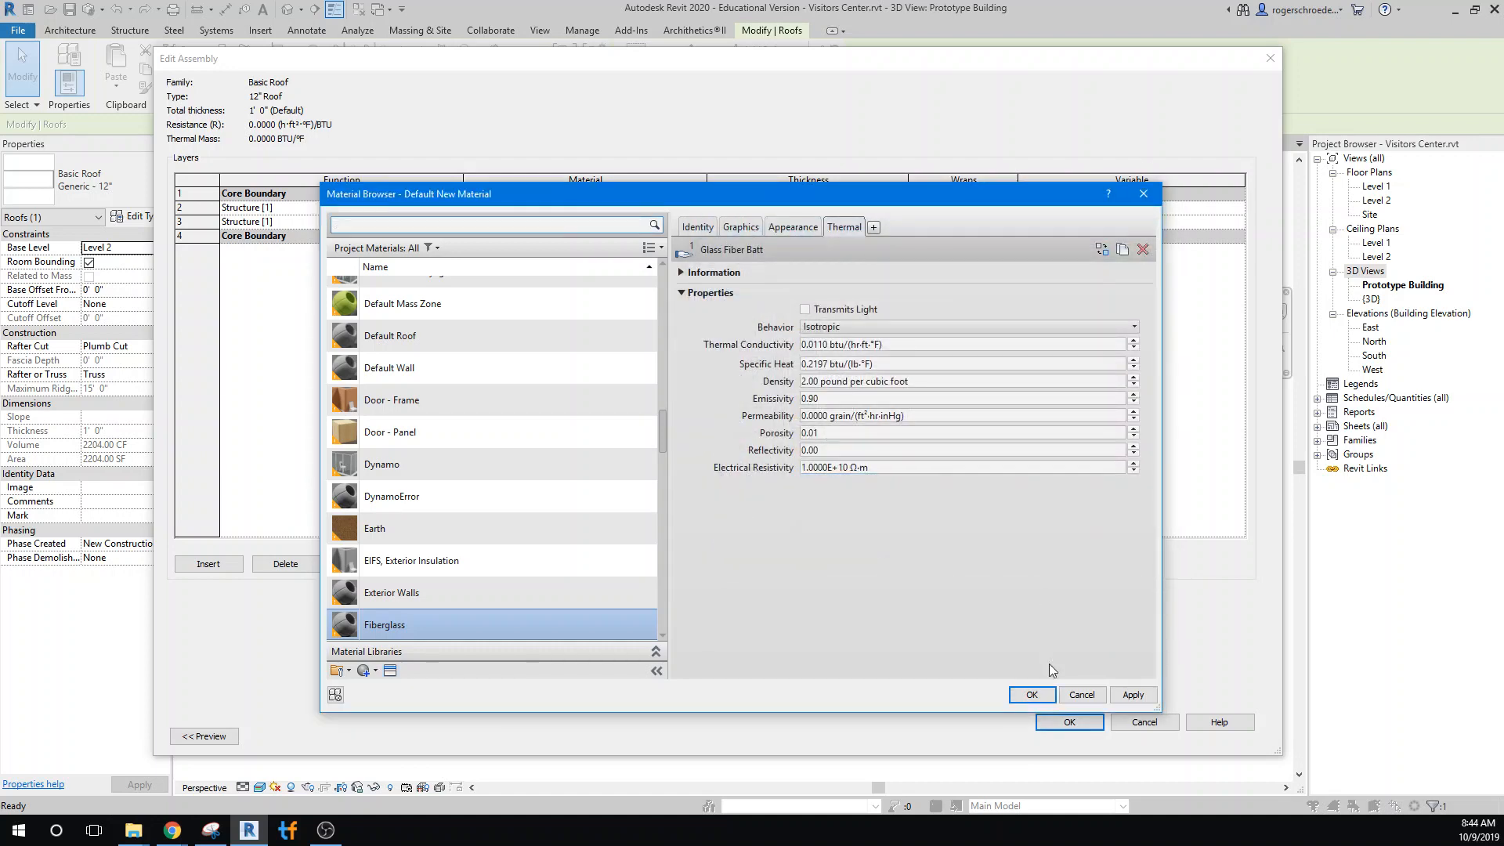
pyautogui.click(1021, 698)
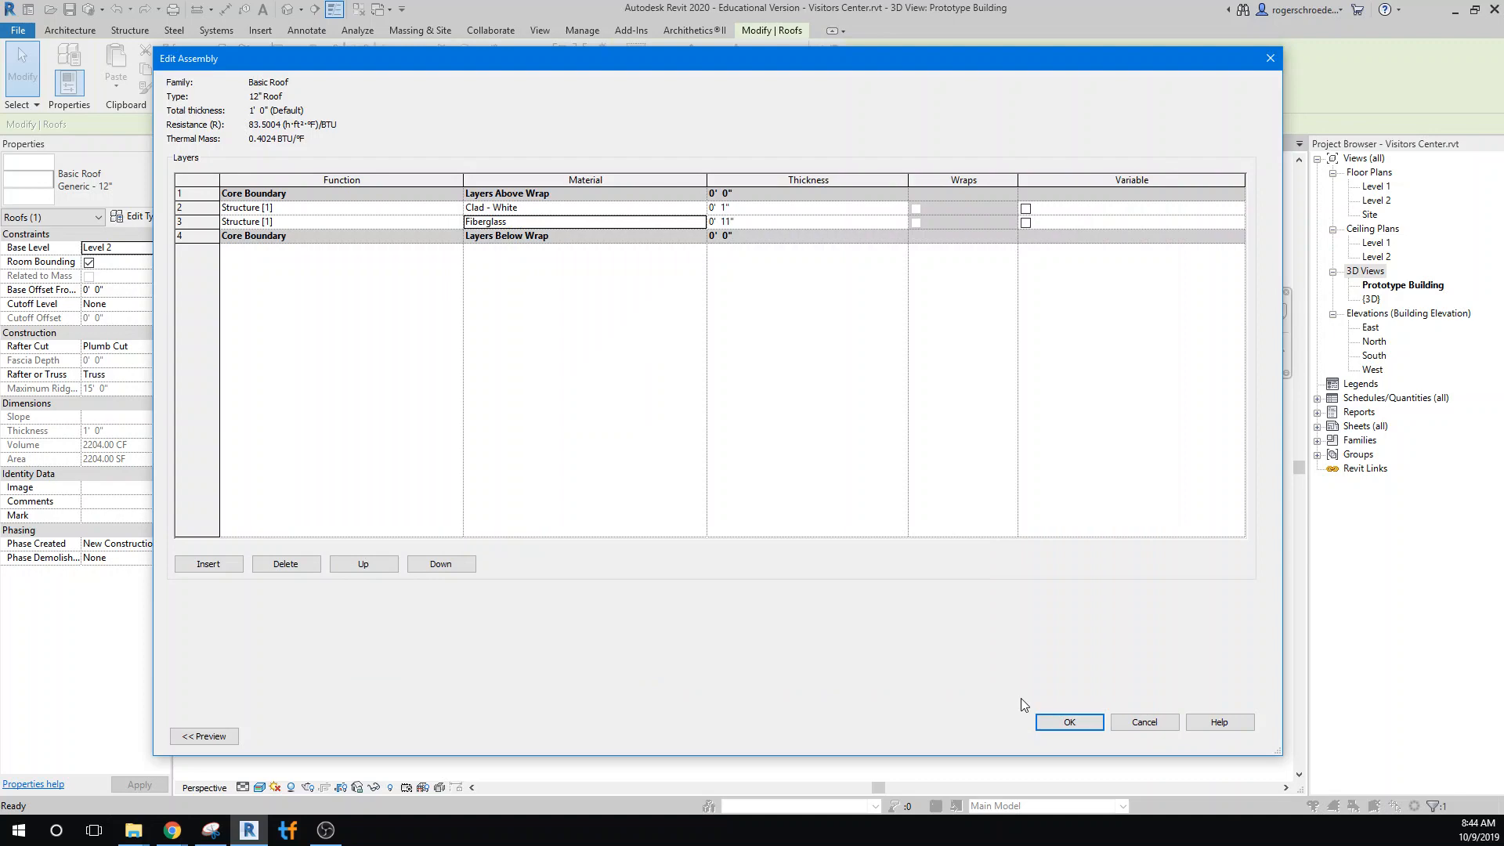
# Check the thermal properties of the Fiberglass material and accept the roof's assembly and type changes
pyautogui.click(699, 223)
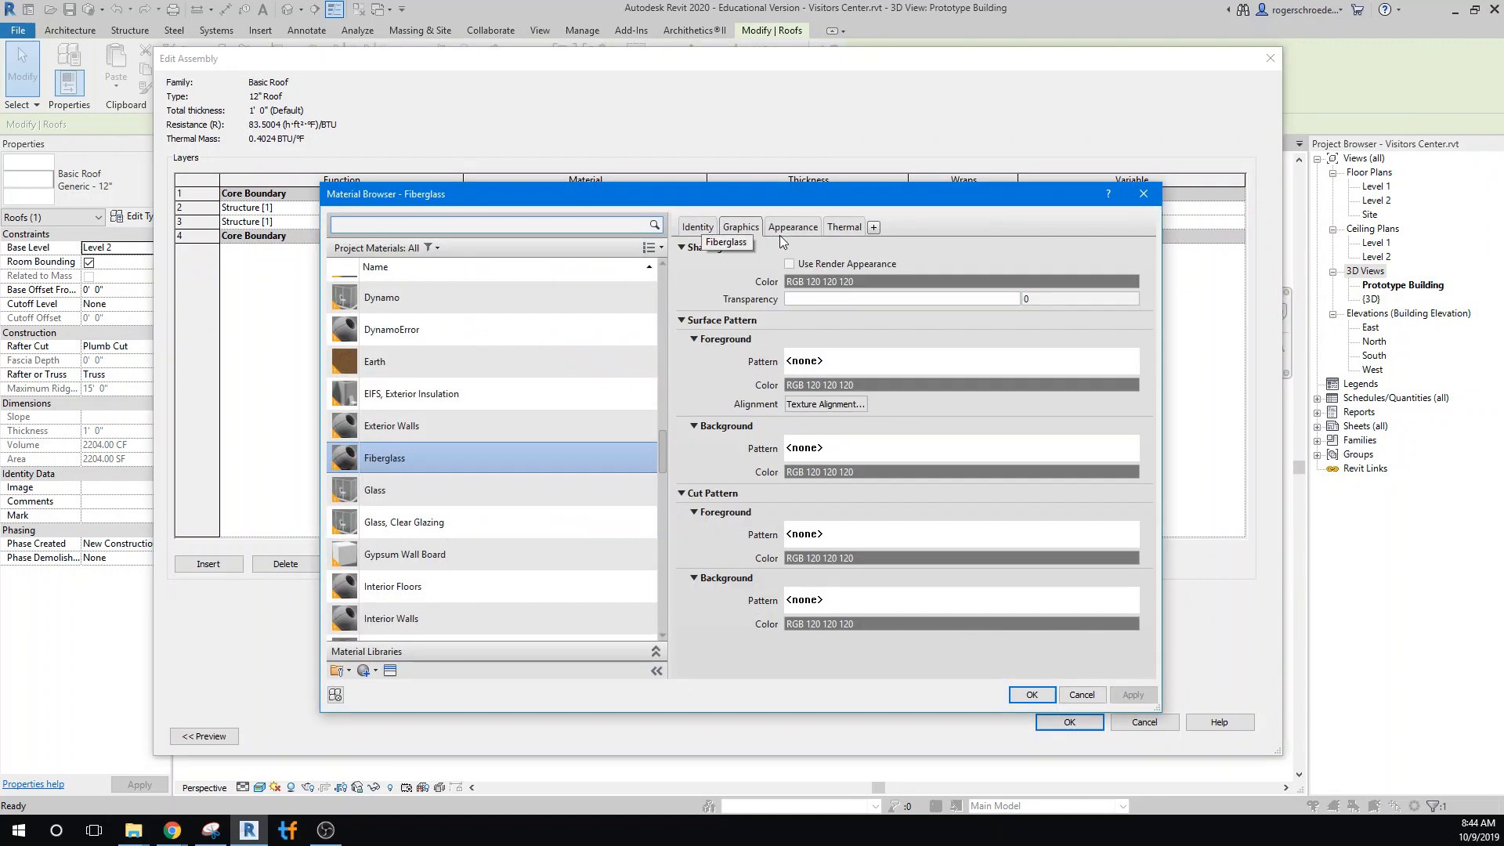
pyautogui.click(844, 227)
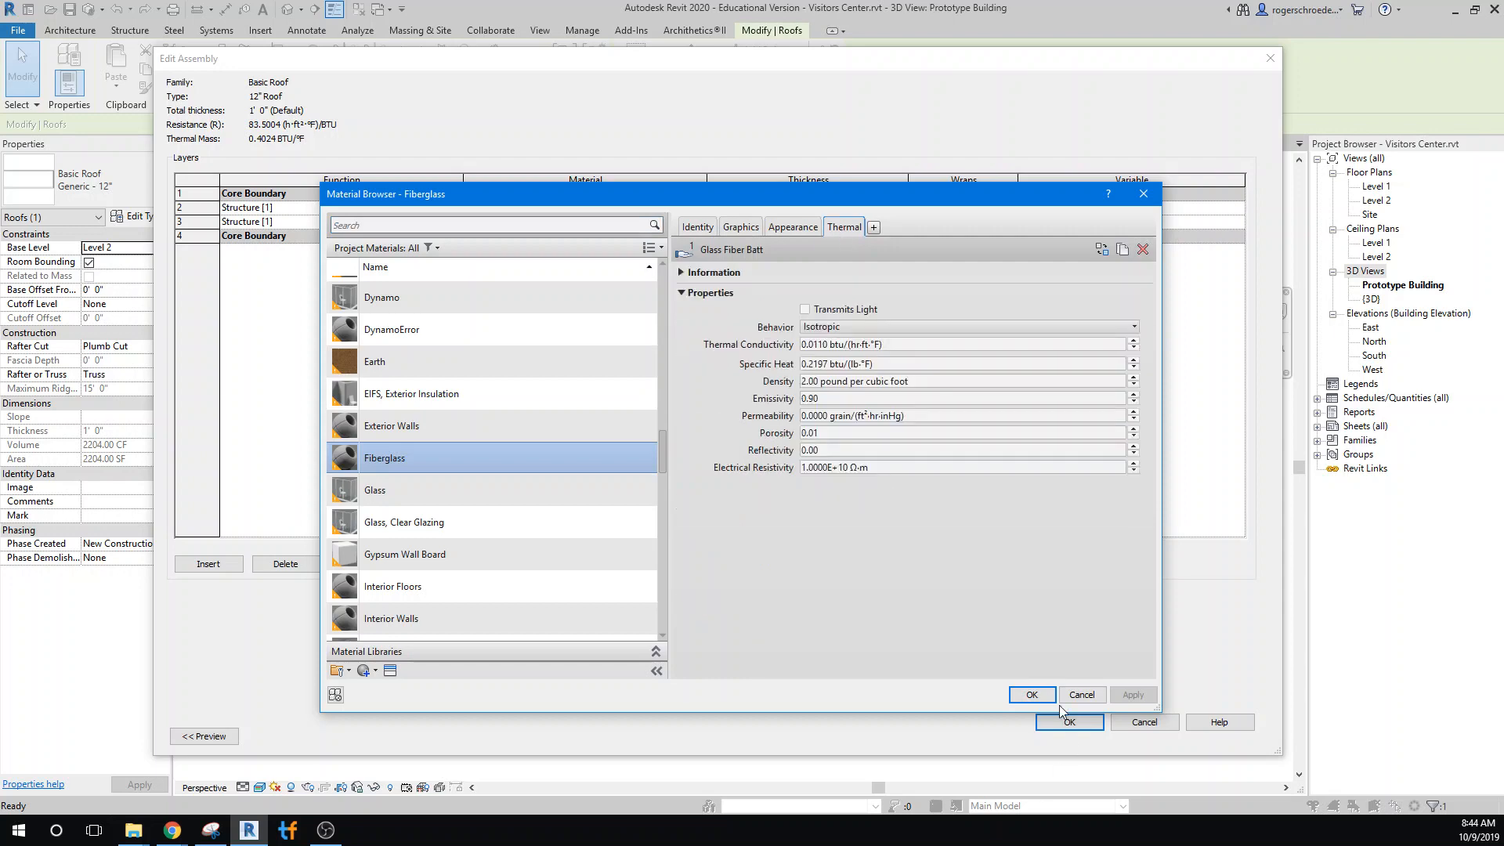
pyautogui.click(1040, 693)
pyautogui.click(1061, 718)
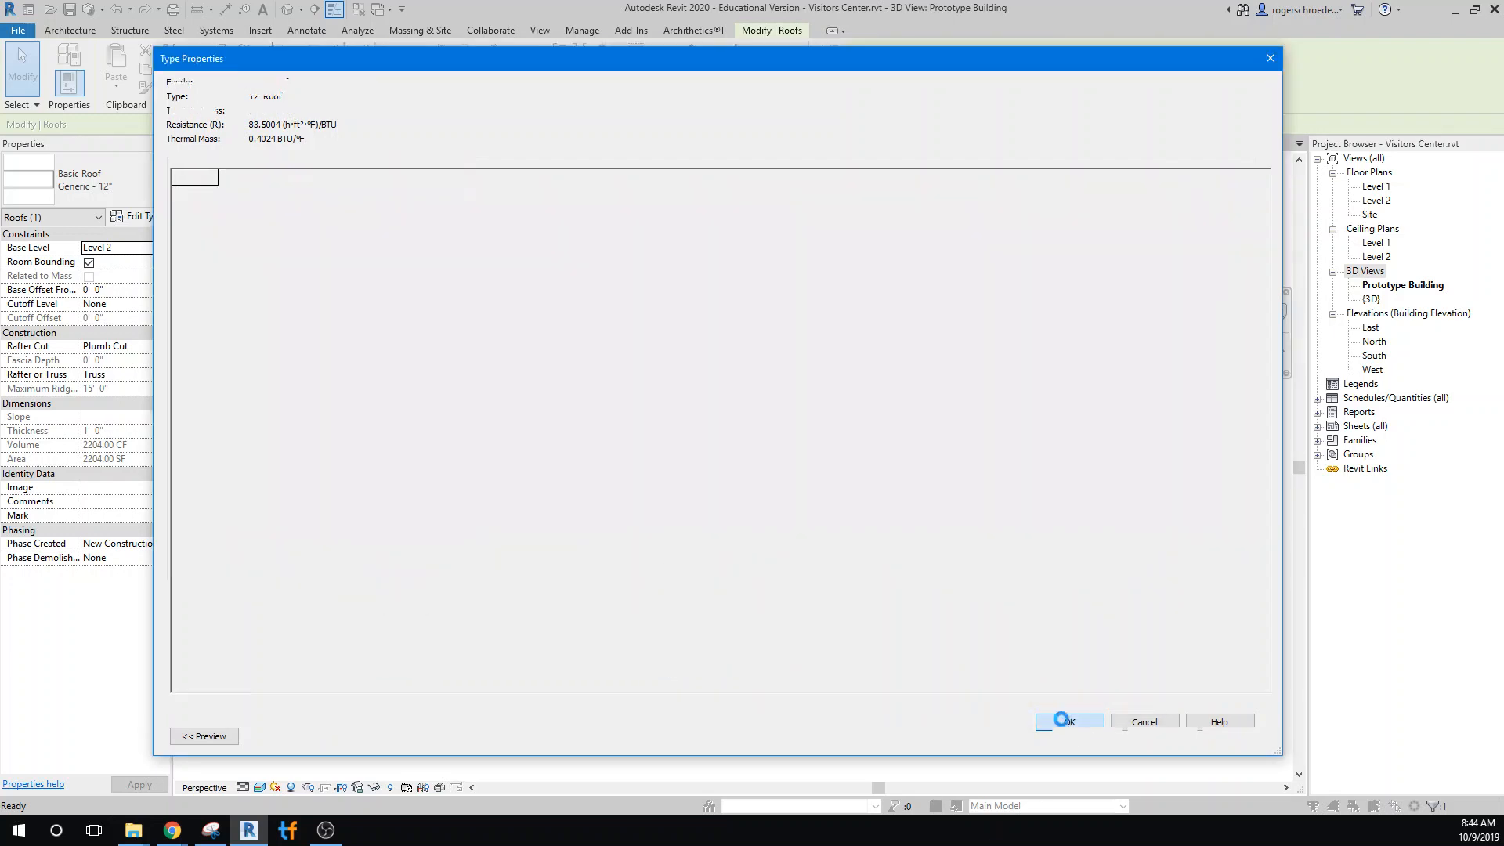
pyautogui.click(1062, 730)
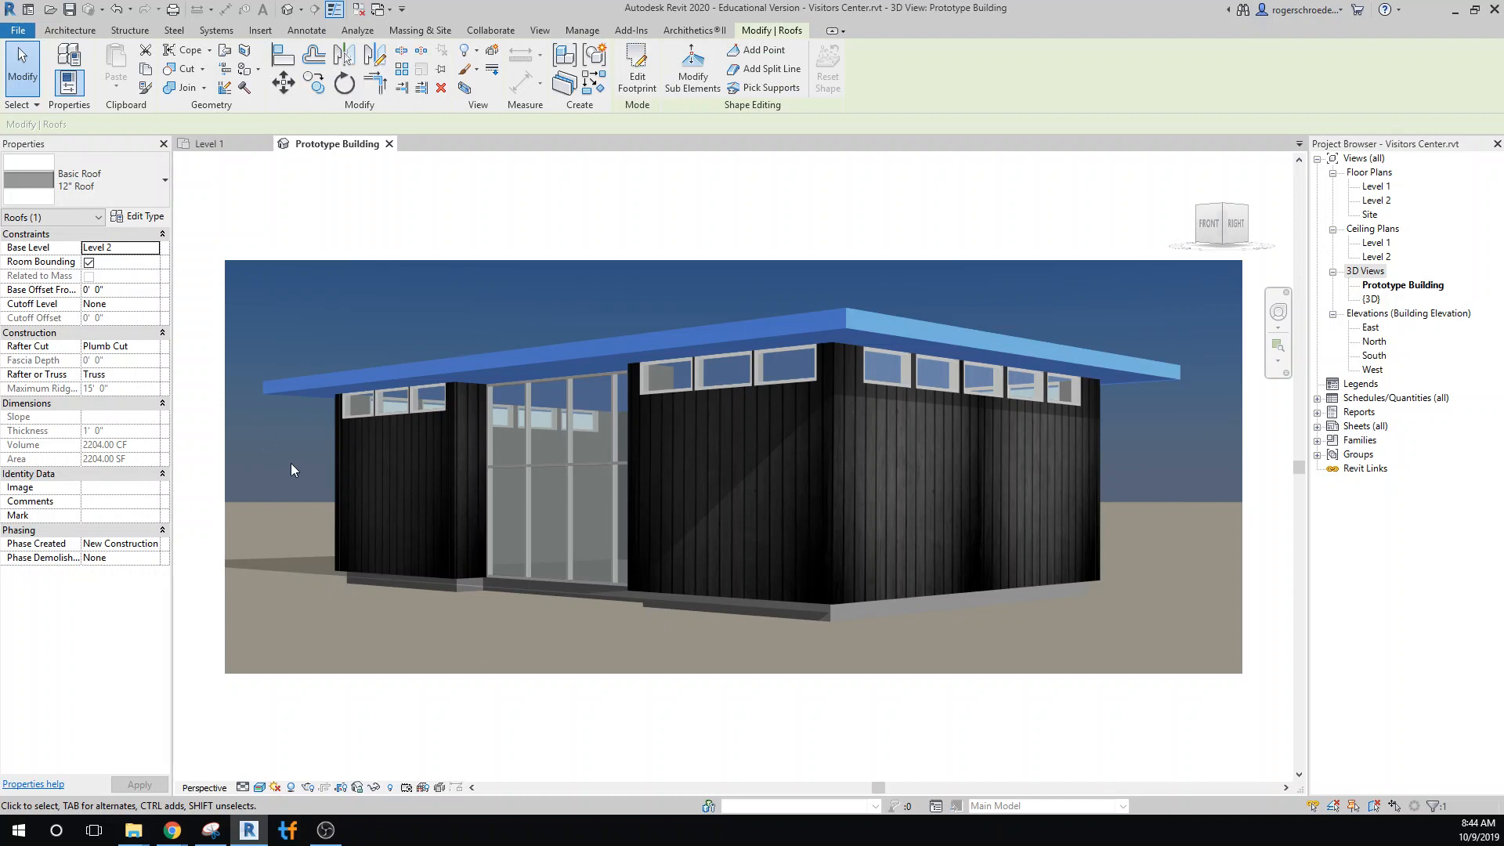
# Assign the Fiberglass material to the structure layer behind Black Siding in the Restroom Siding wall type
pyautogui.click(333, 453)
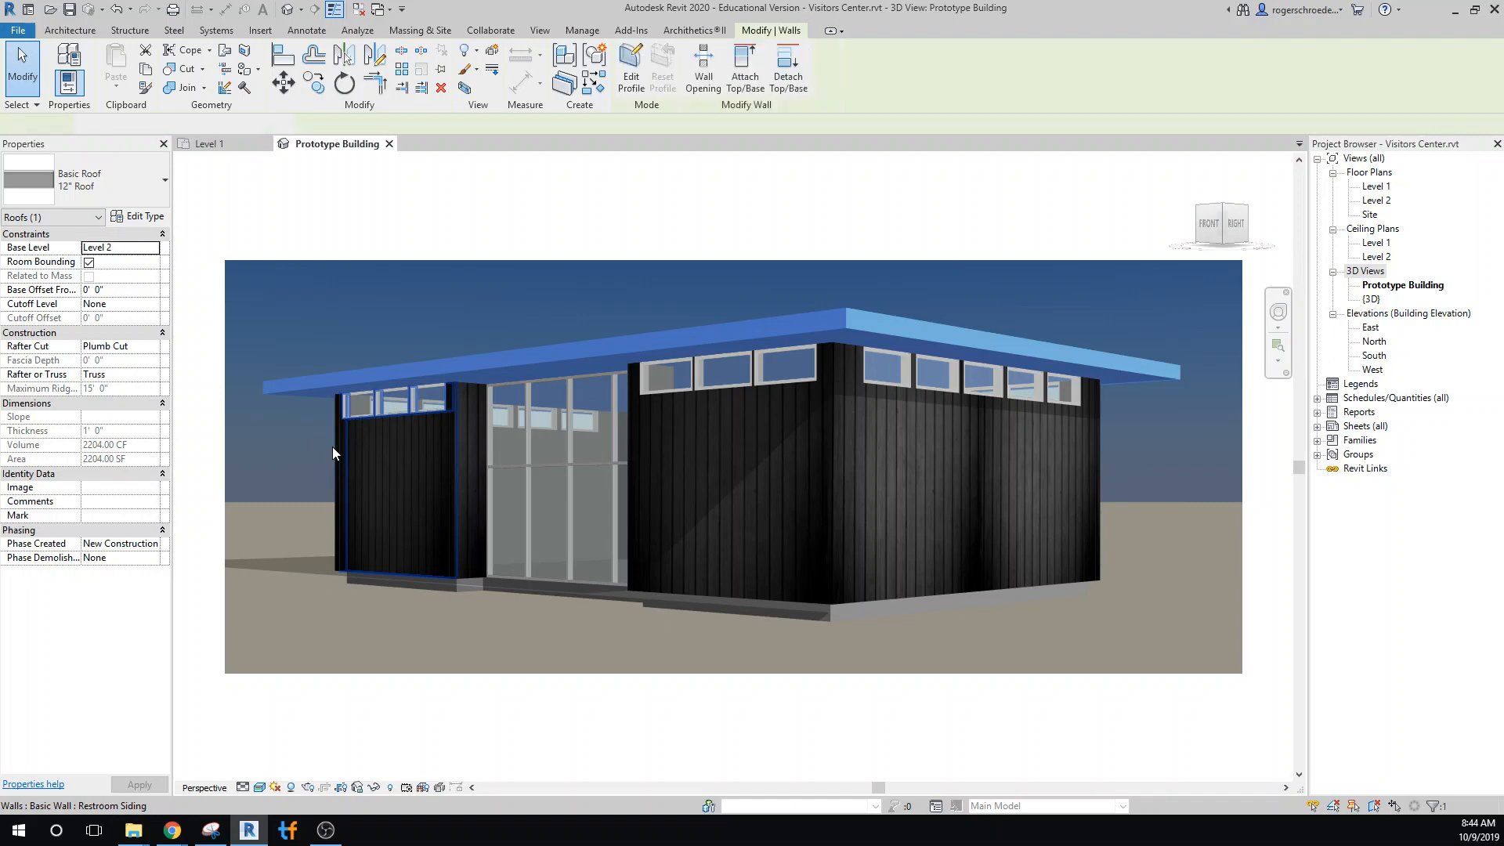
pyautogui.click(137, 223)
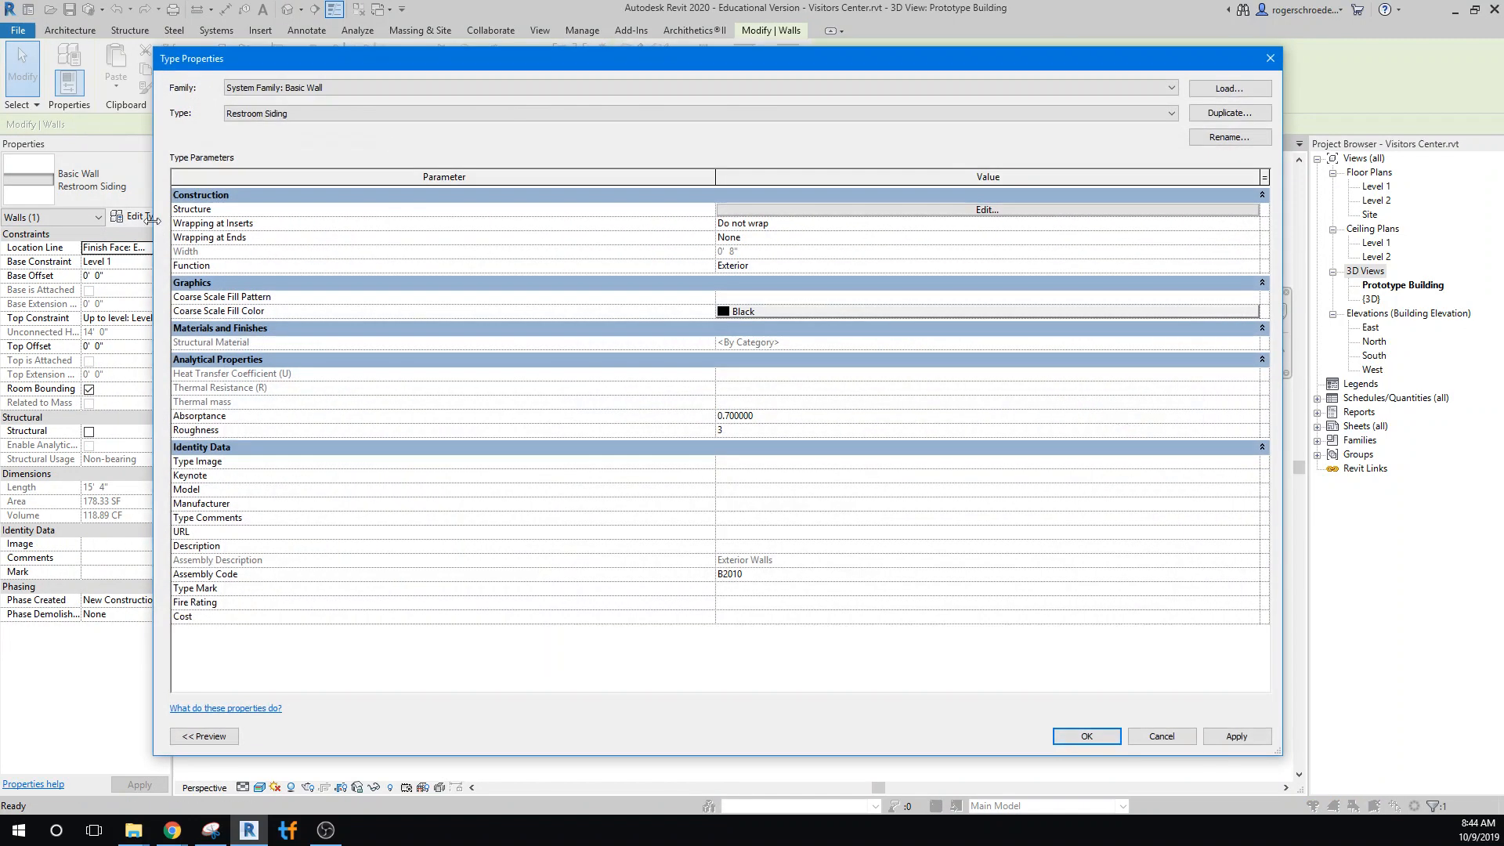
pyautogui.click(736, 212)
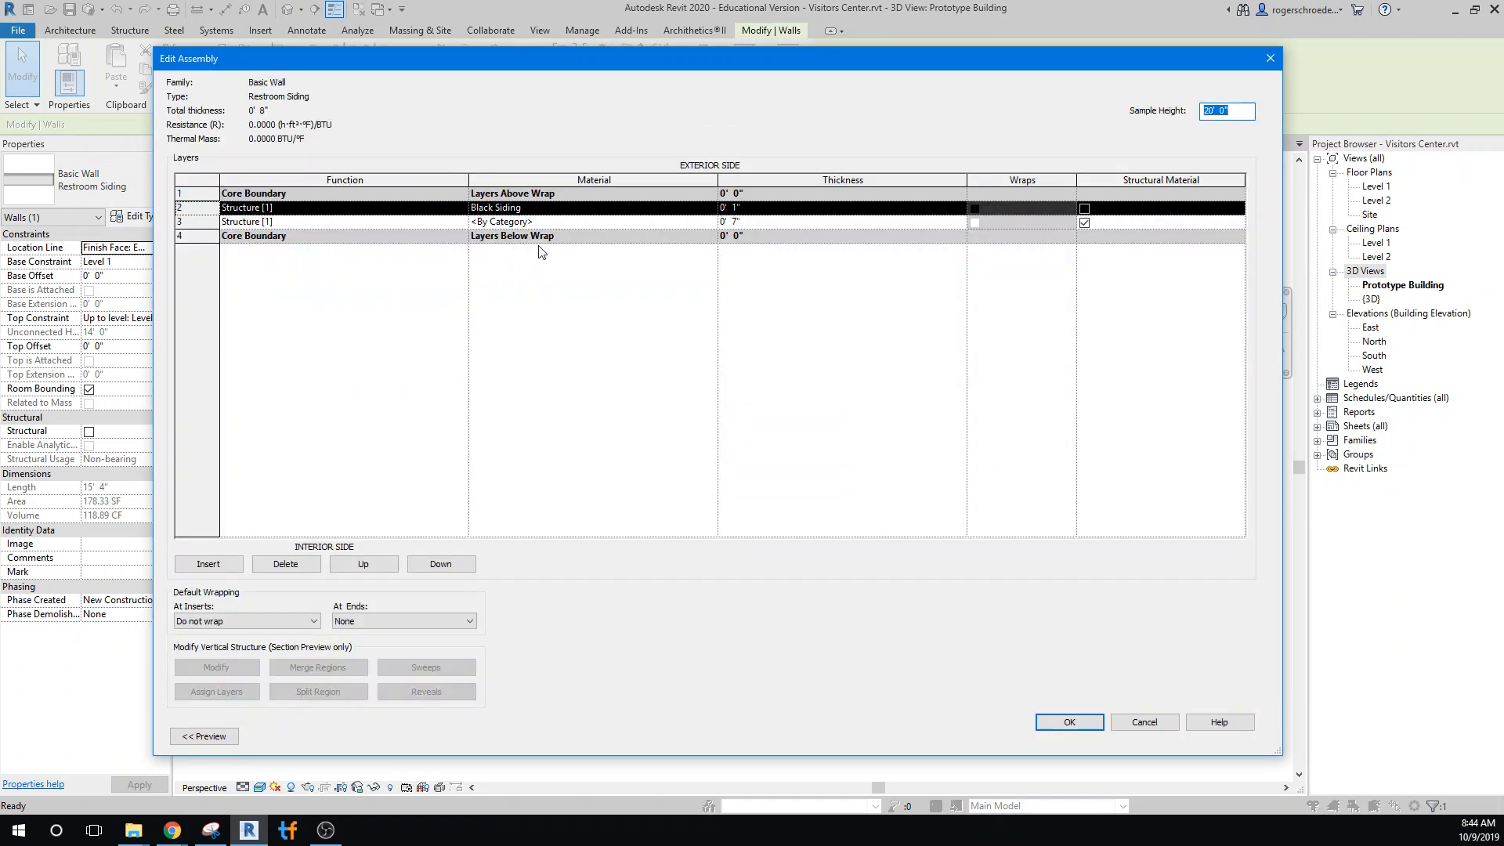
pyautogui.click(711, 222)
pyautogui.click(711, 223)
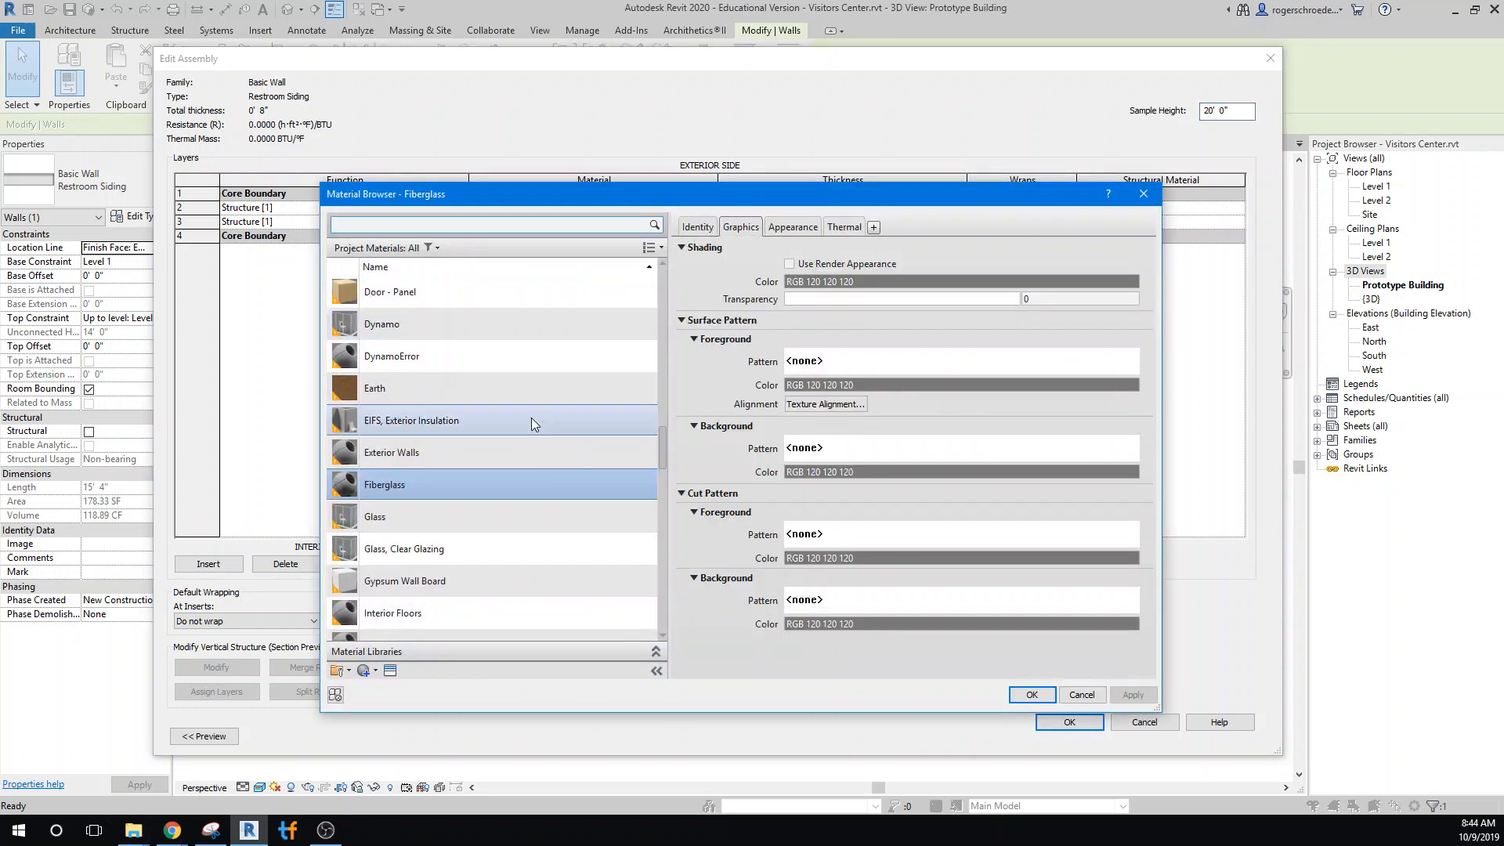
pyautogui.click(1034, 694)
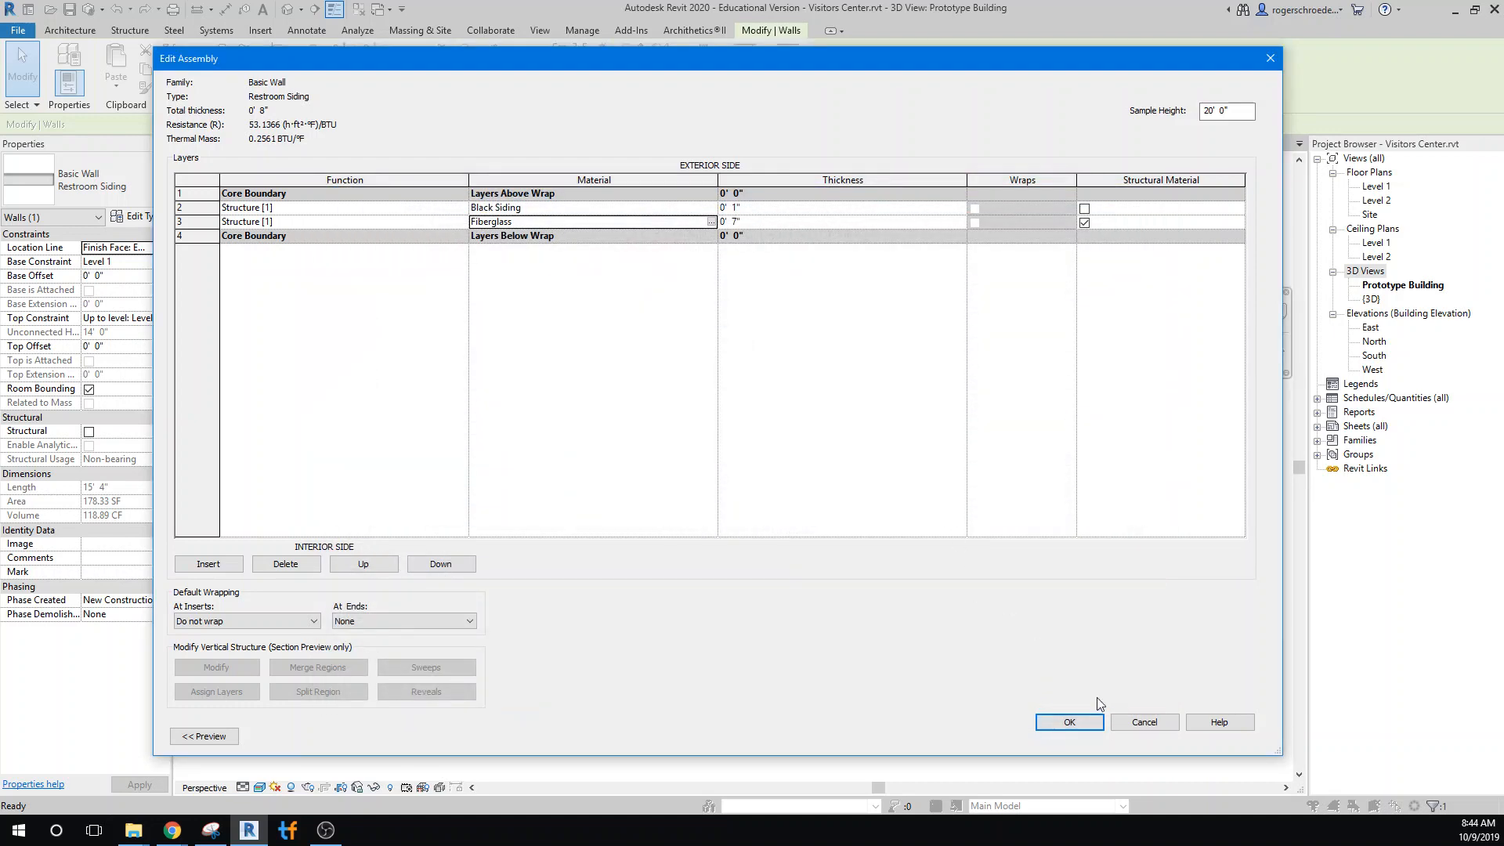
pyautogui.click(1057, 723)
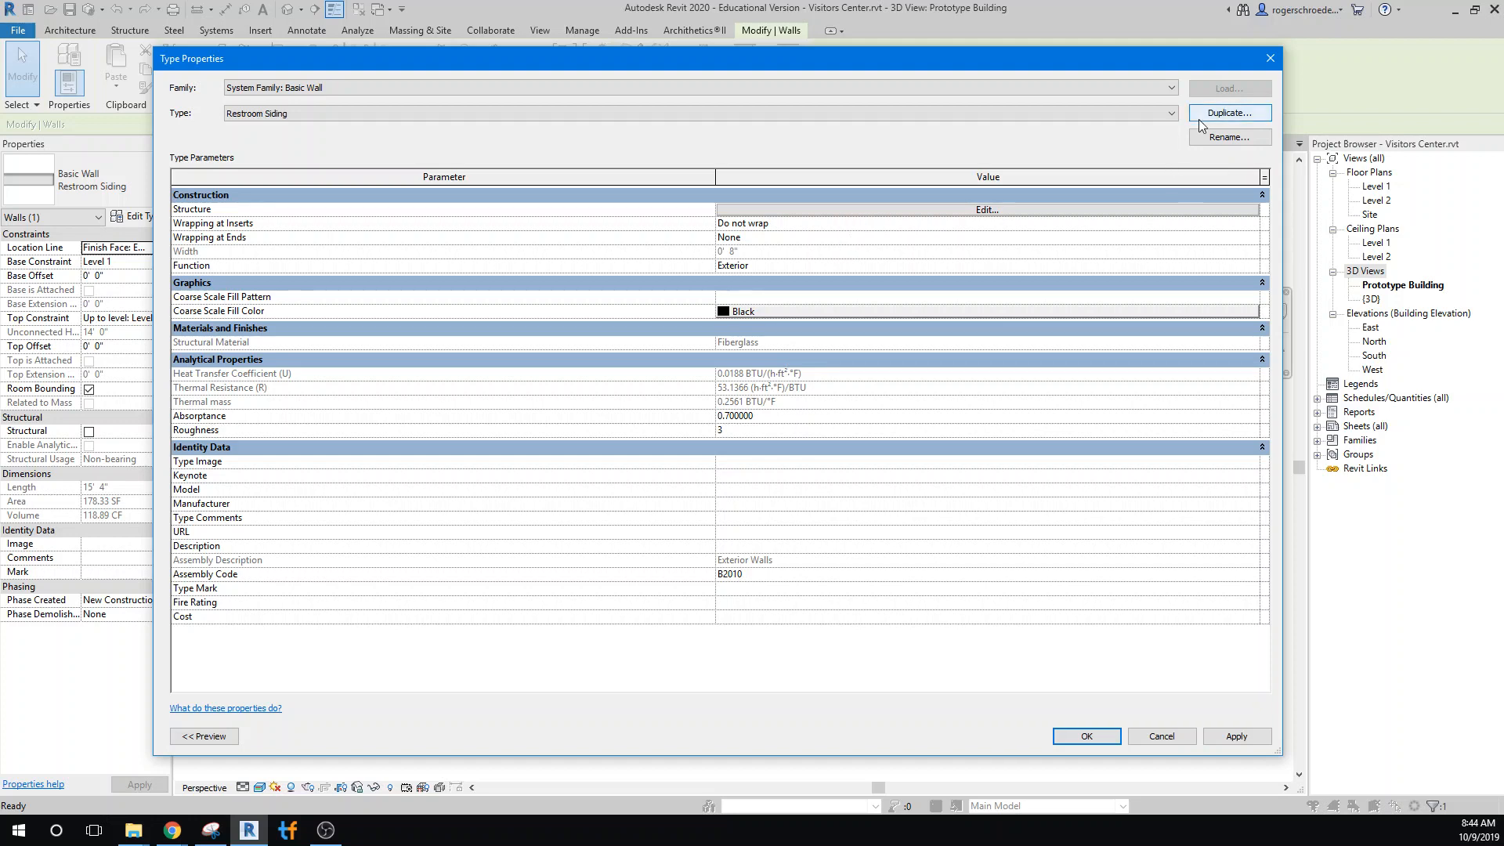
pyautogui.click(1085, 736)
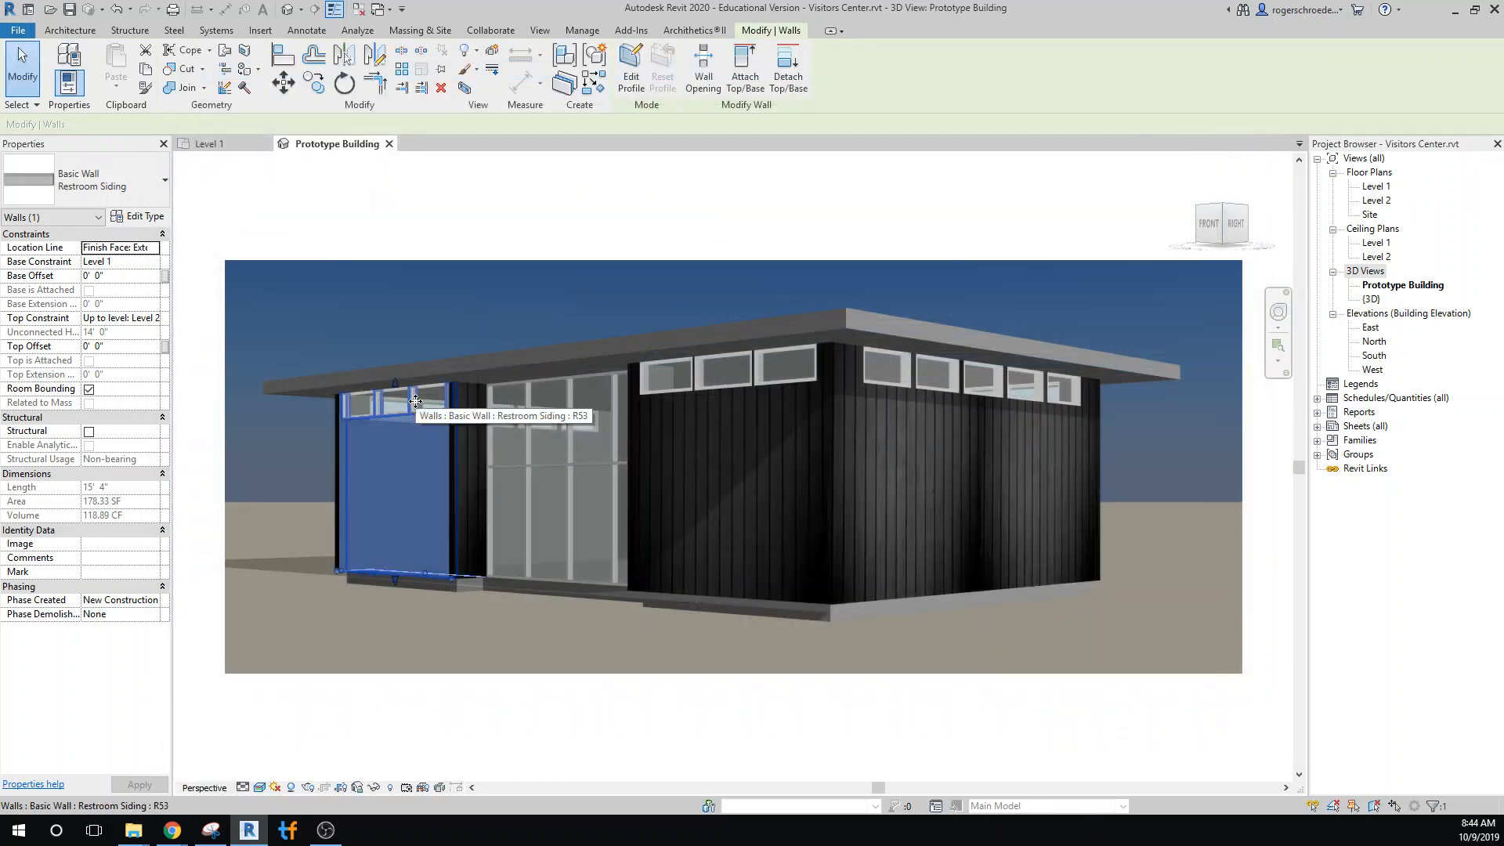
# Set the analytic construction of the 54"x24" fixed window type to Double glazing - 1/4 in thick - clear/low-E (e = 0.05) glass
pyautogui.press('Tab')
pyautogui.press('Tab')
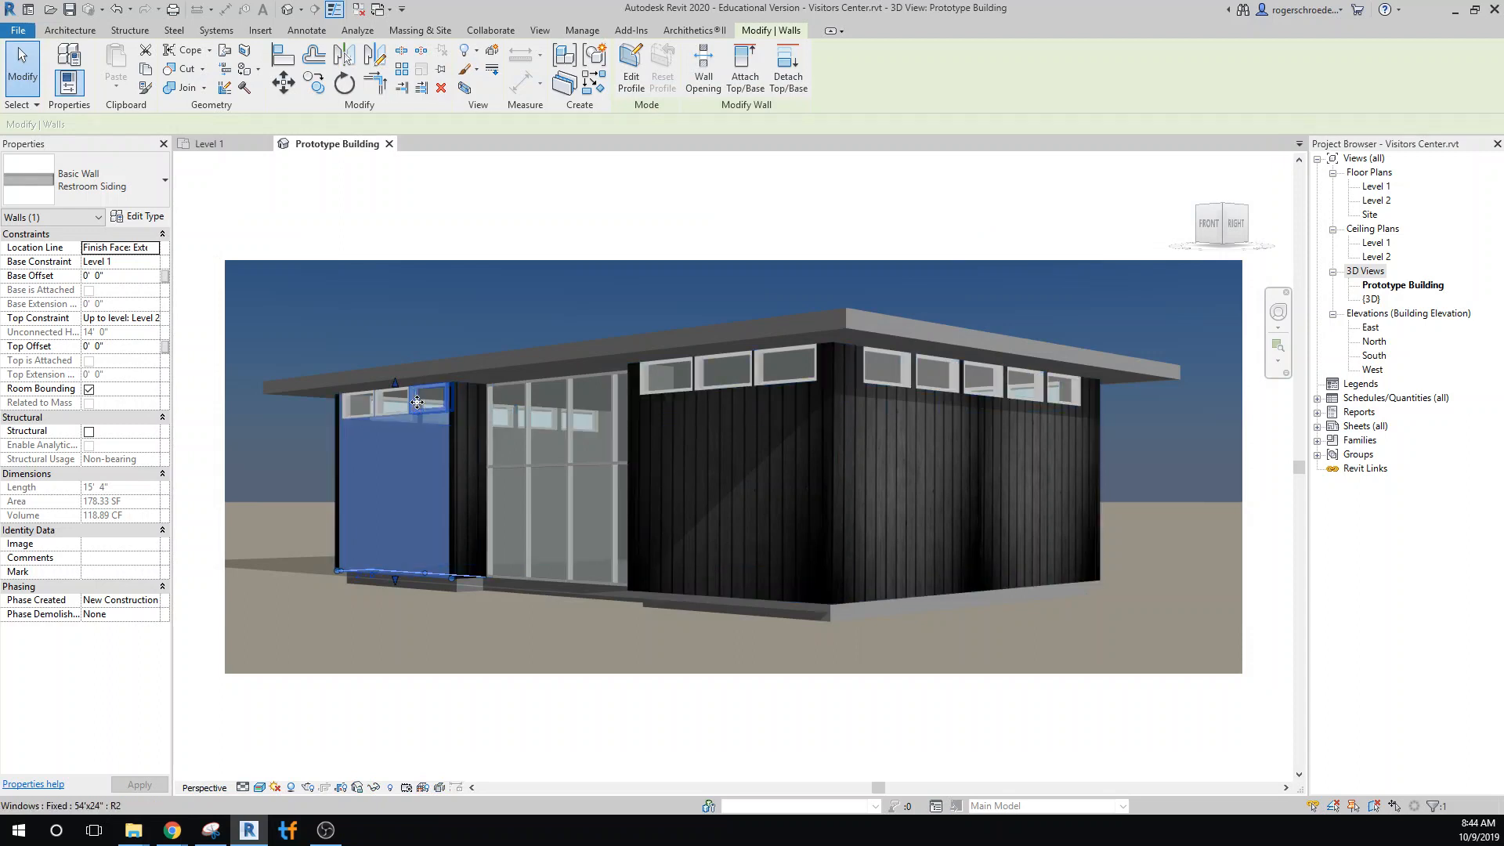
pyautogui.click(417, 402)
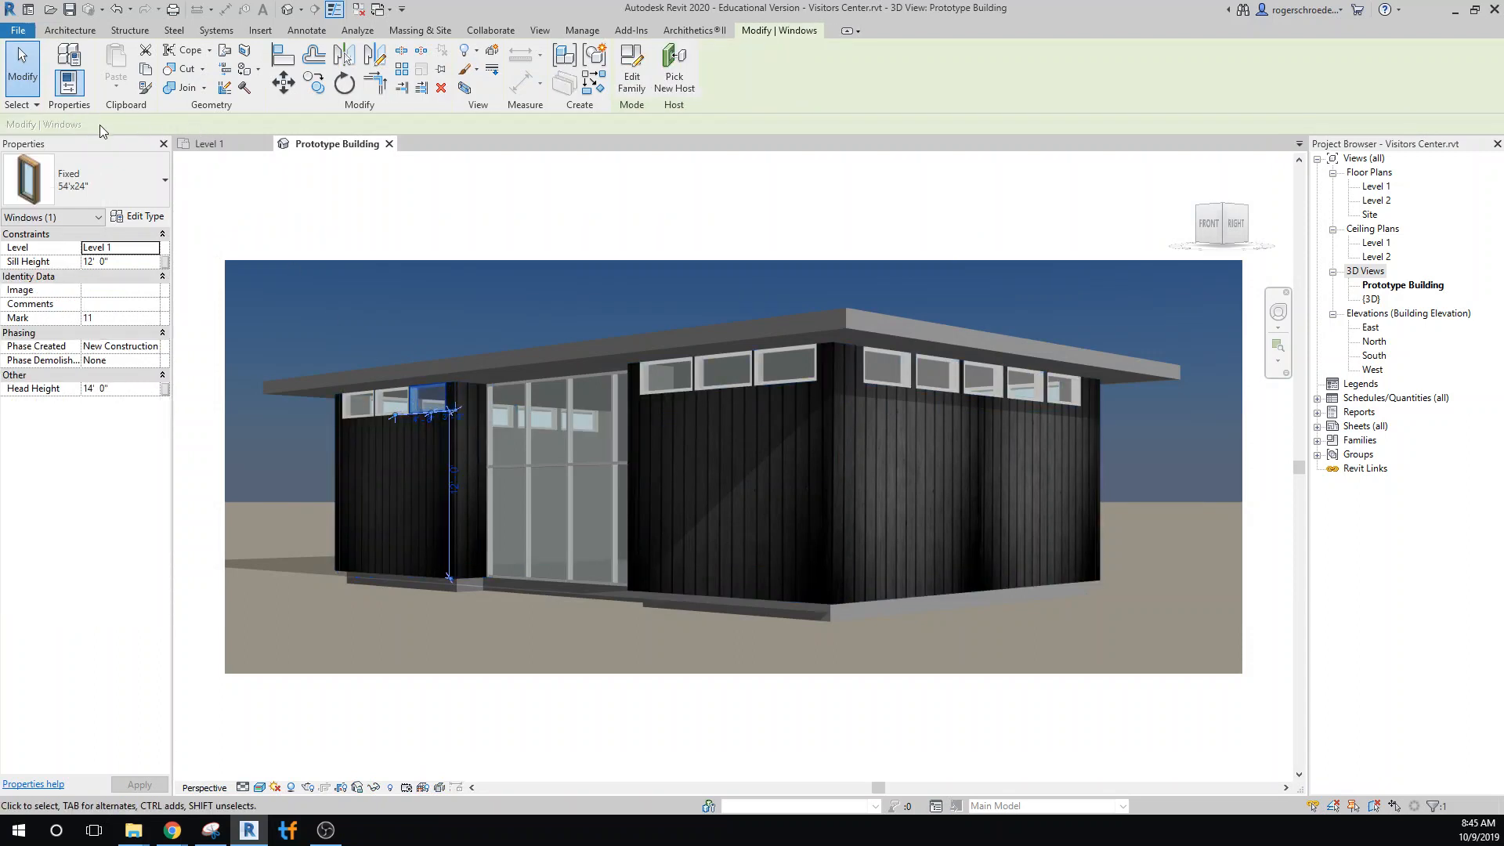
pyautogui.click(137, 219)
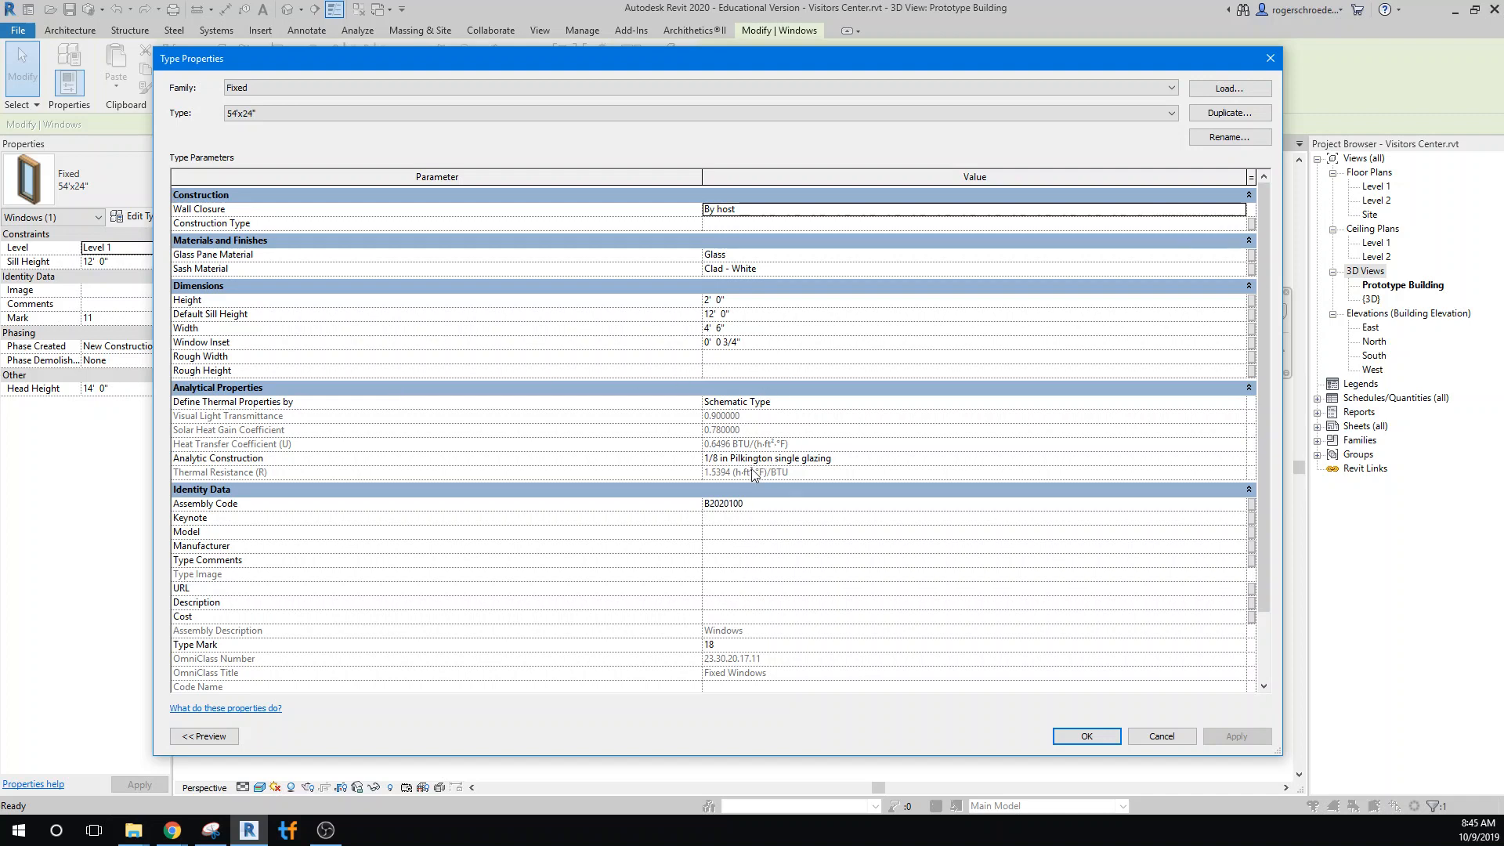
pyautogui.click(1236, 460)
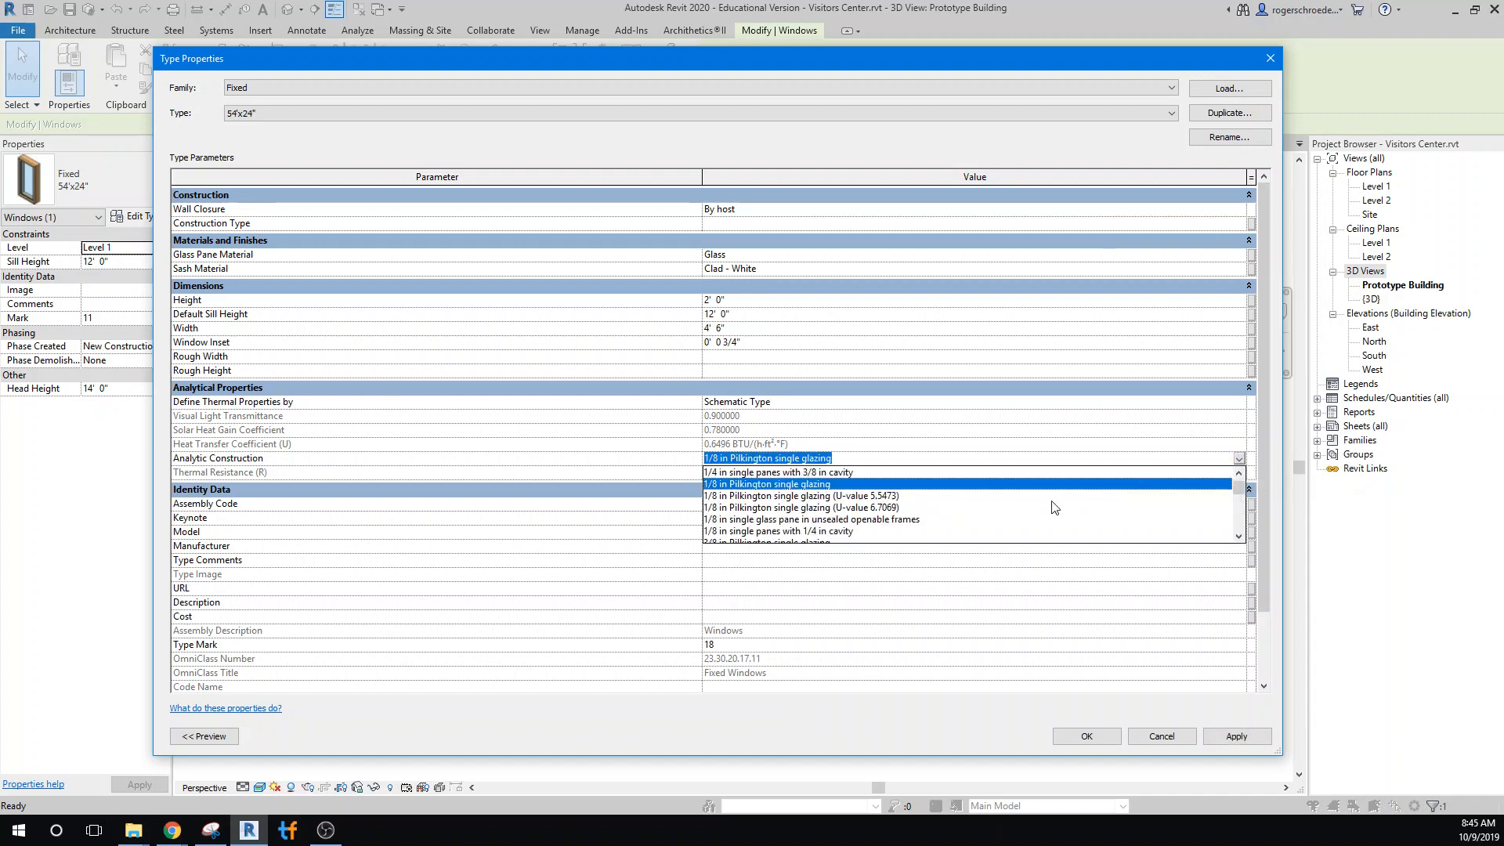
pyautogui.scroll(-2, 1057, 505)
pyautogui.scroll(-2, 1054, 507)
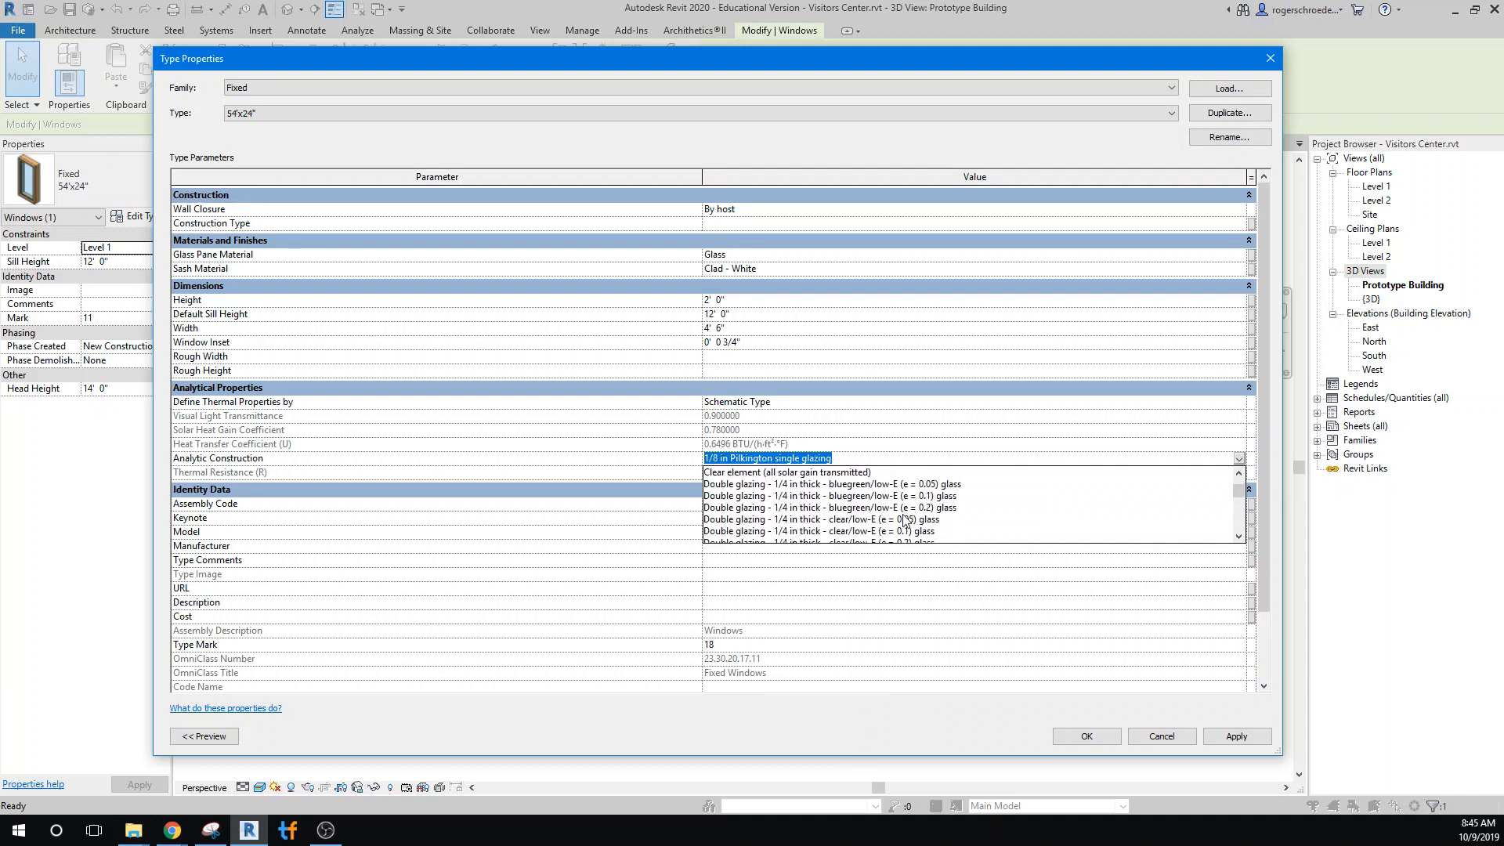
pyautogui.click(859, 520)
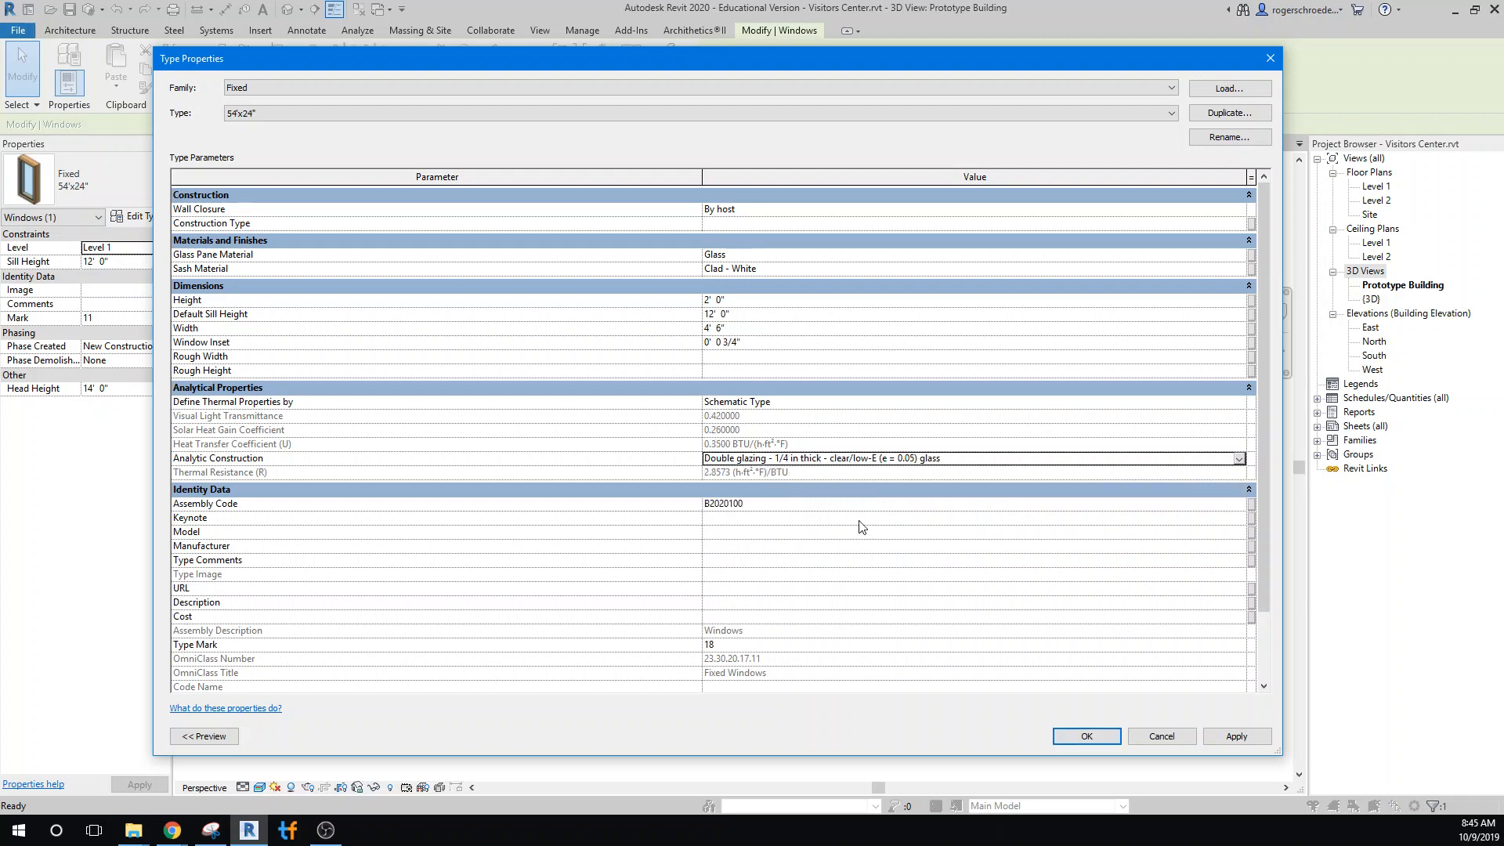
pyautogui.click(1085, 736)
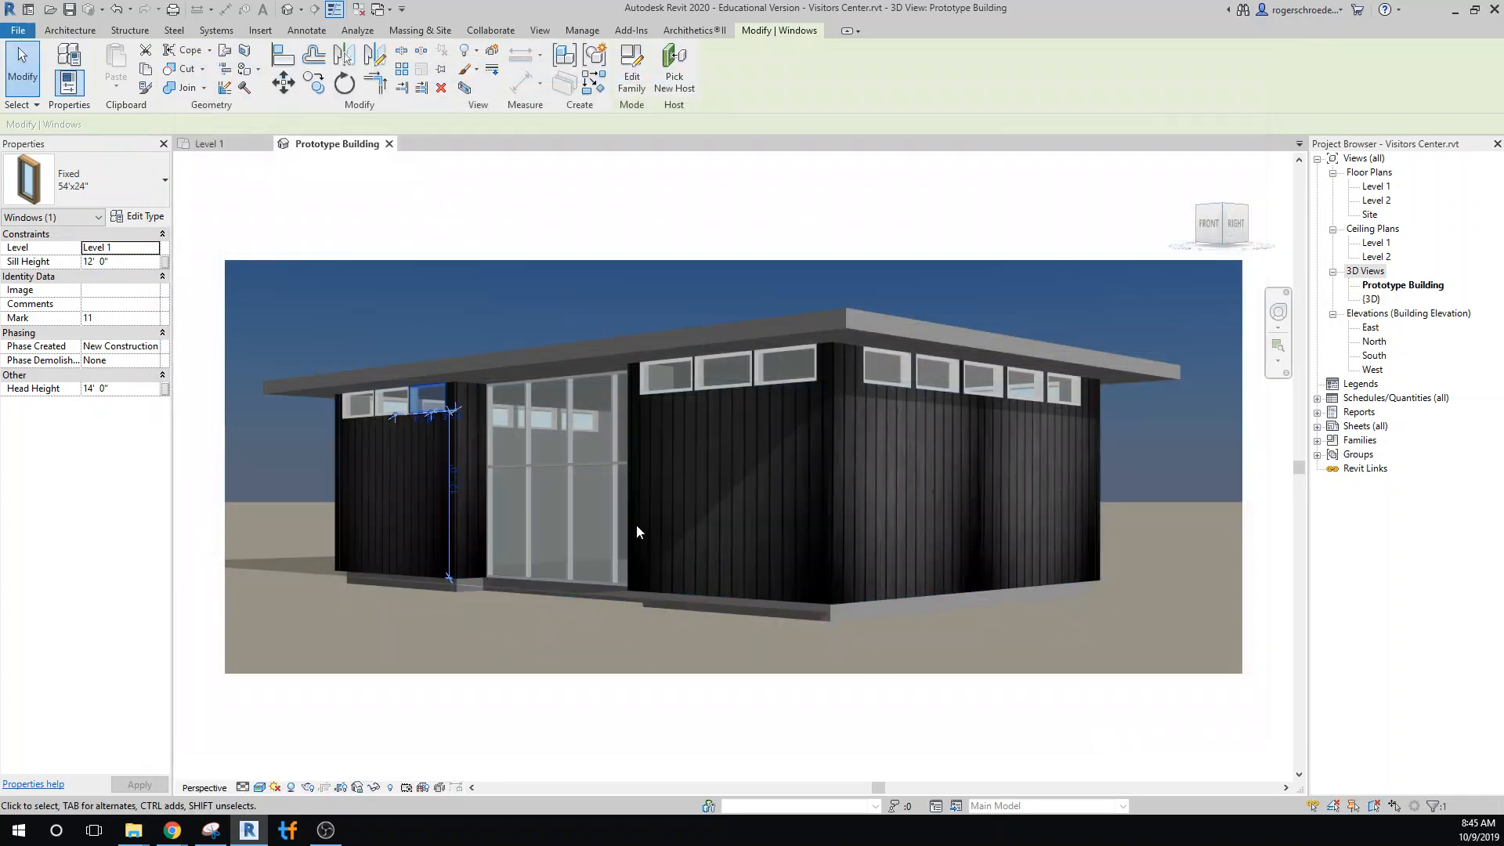
# Review the type properties of the Storefront curtain wall for analytical or thermal settings
pyautogui.click(520, 458)
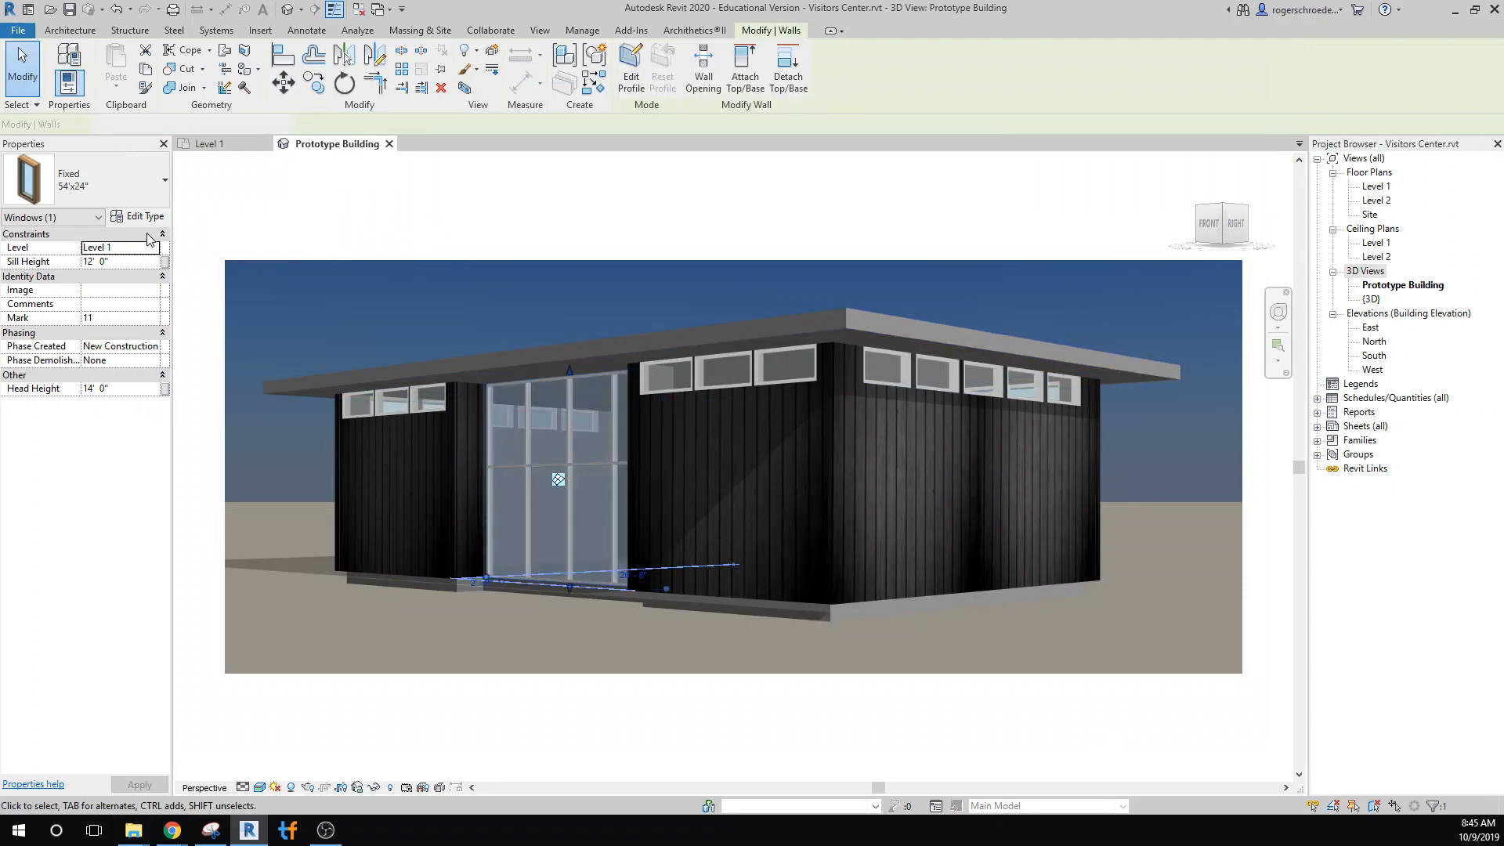
pyautogui.click(139, 216)
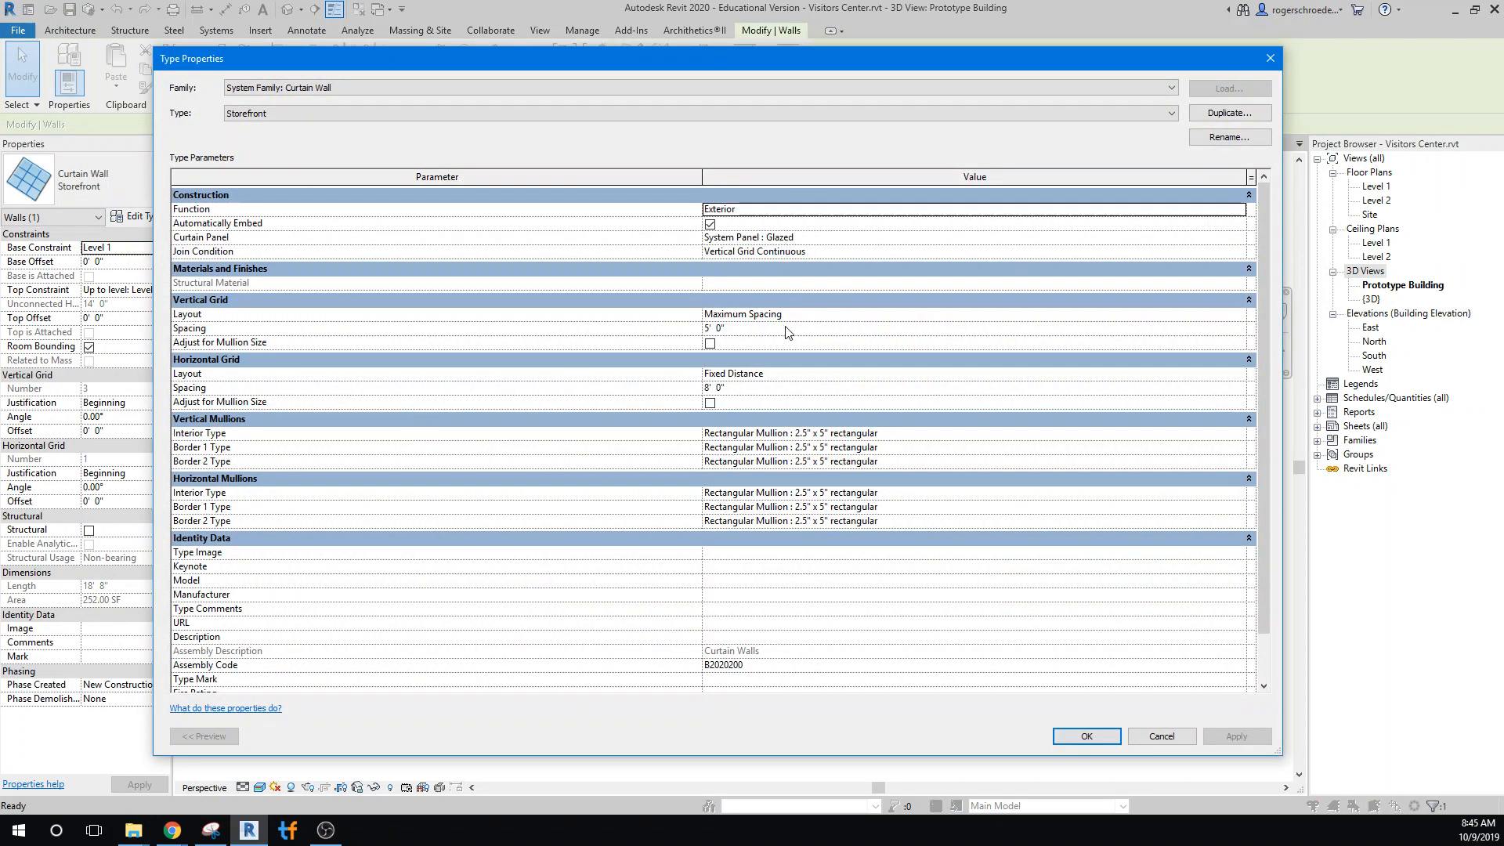
pyautogui.scroll(-2, 997, 583)
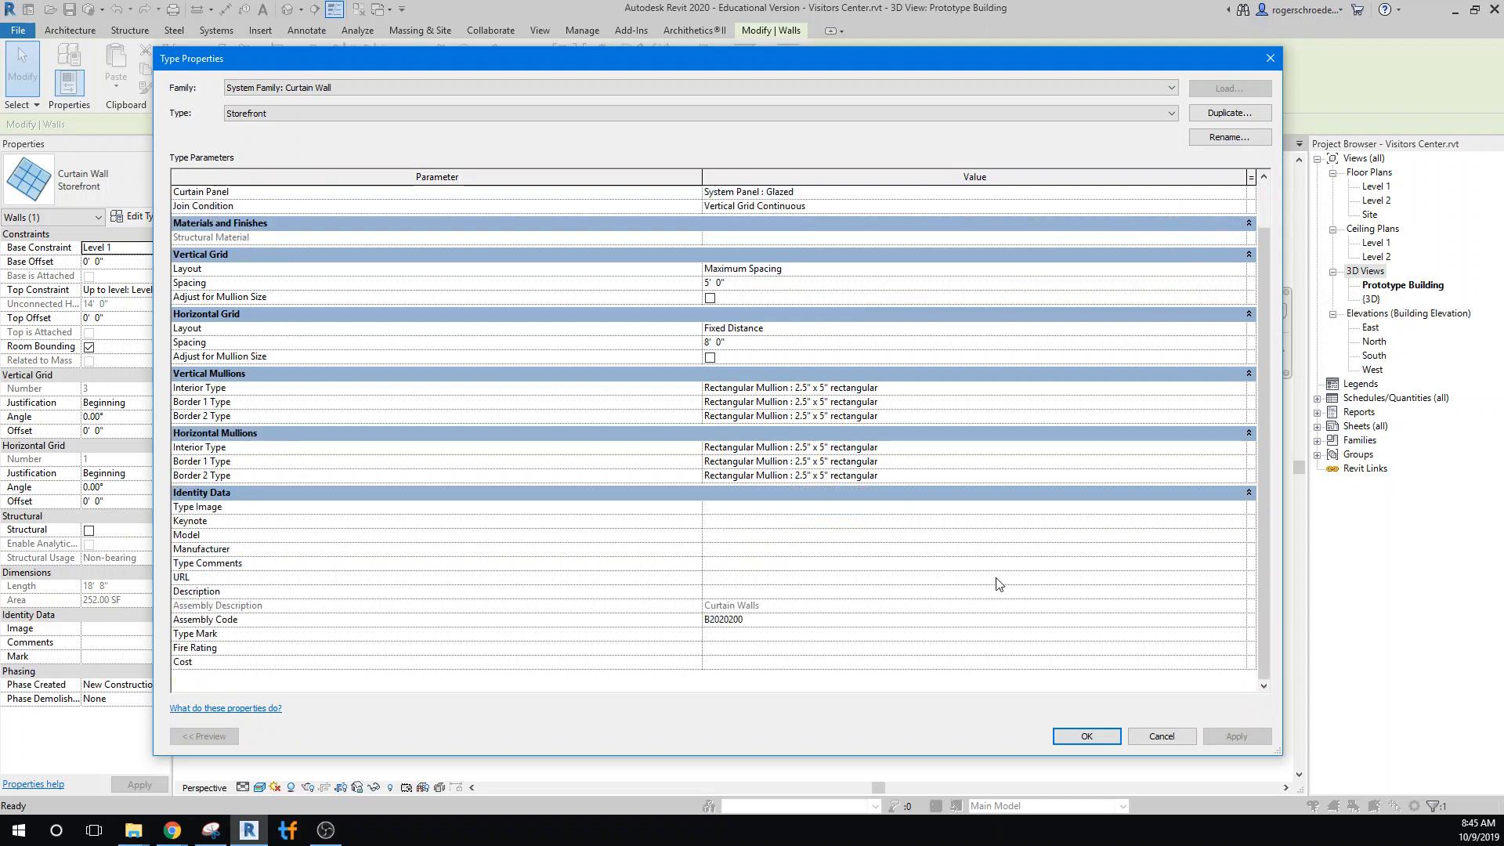
pyautogui.scroll(2, 997, 583)
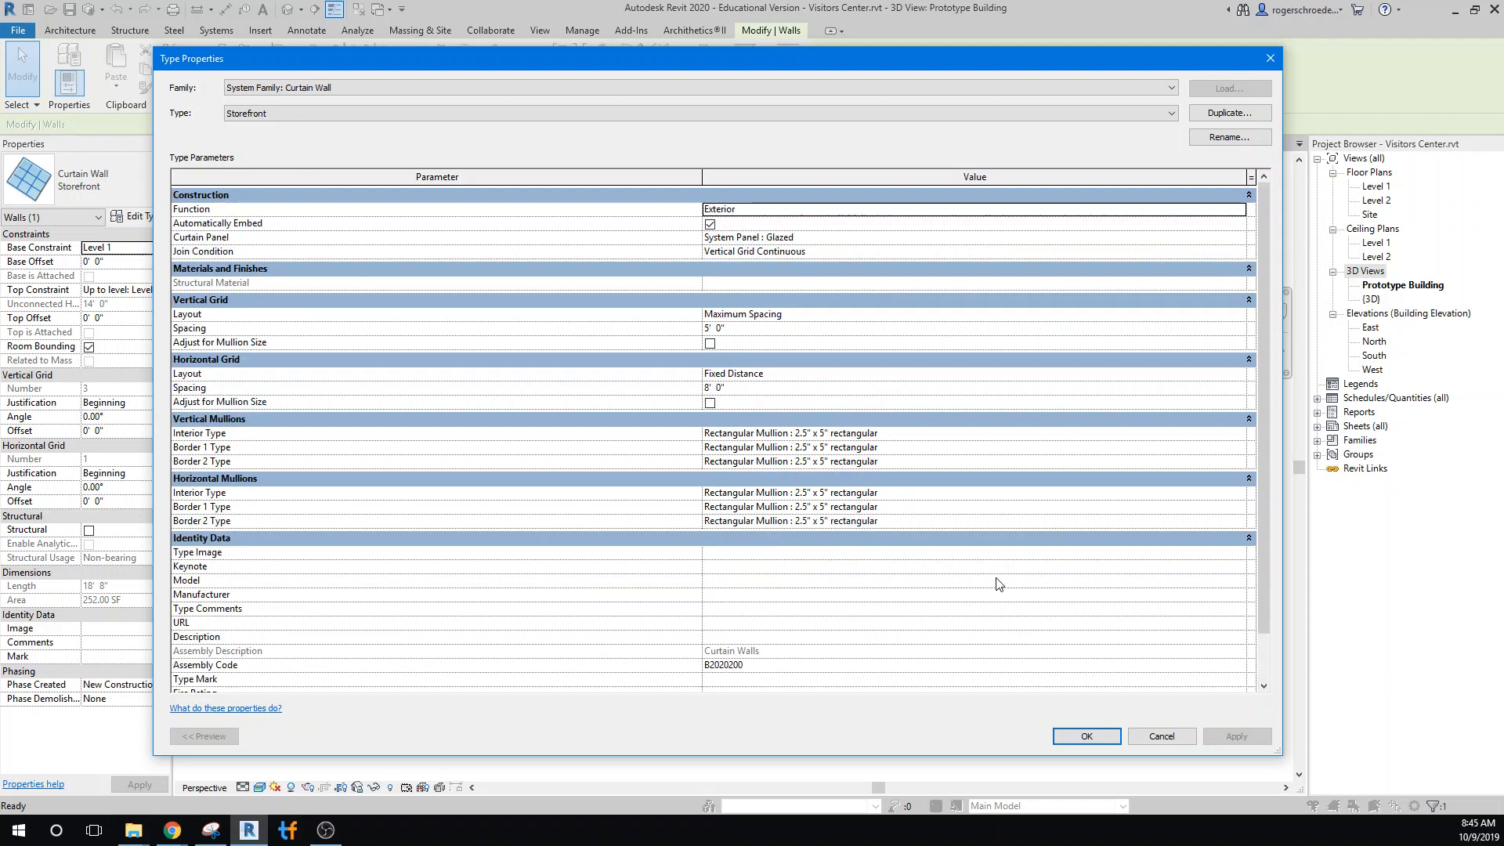
pyautogui.click(1085, 736)
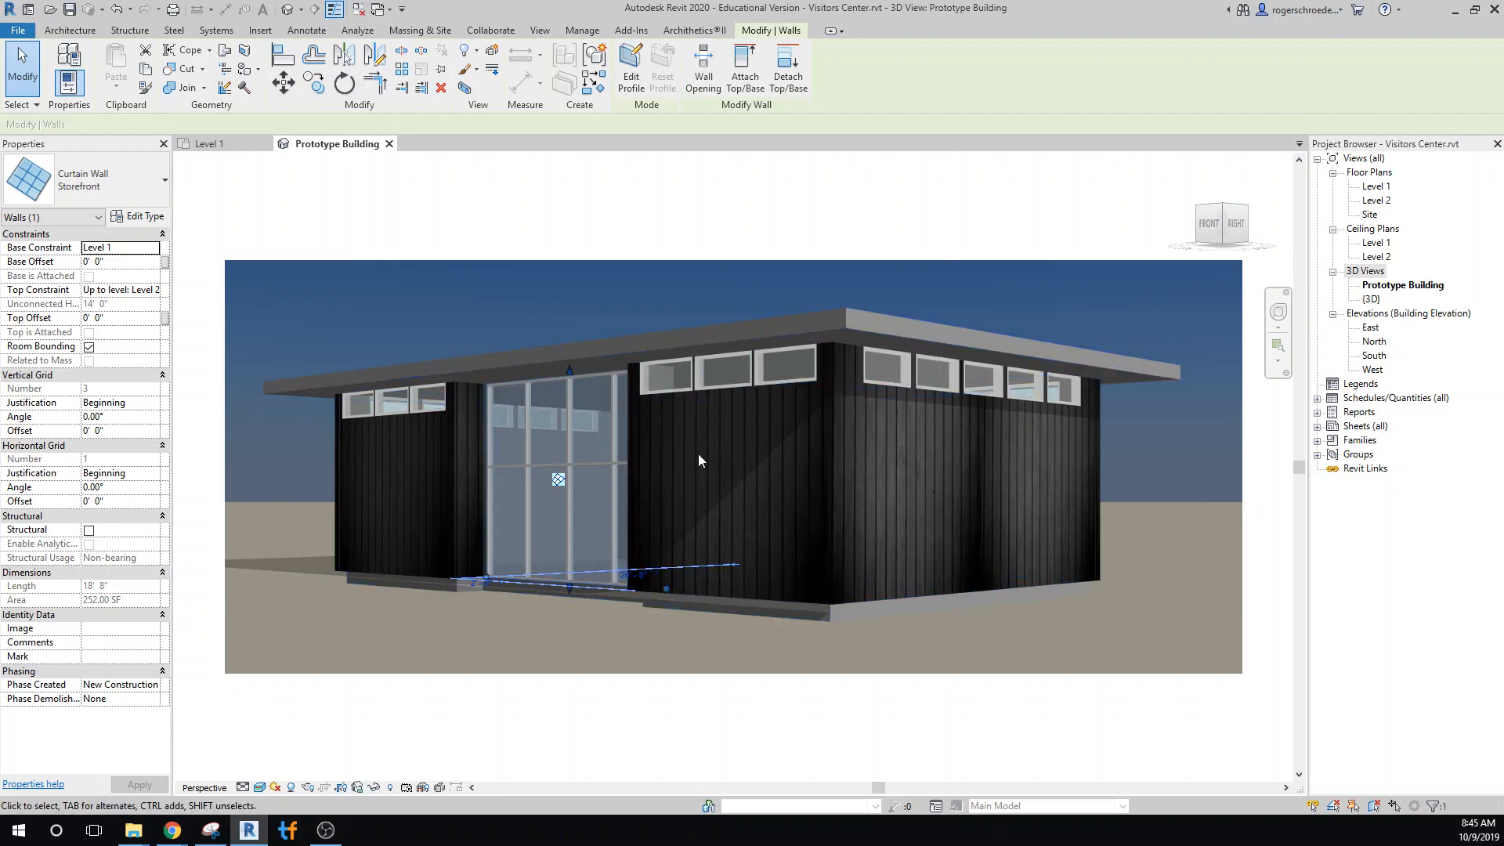
# Check the building floor's layer structure and duplicate its Generic - 12" type as Insulated Slab
pyautogui.click(743, 605)
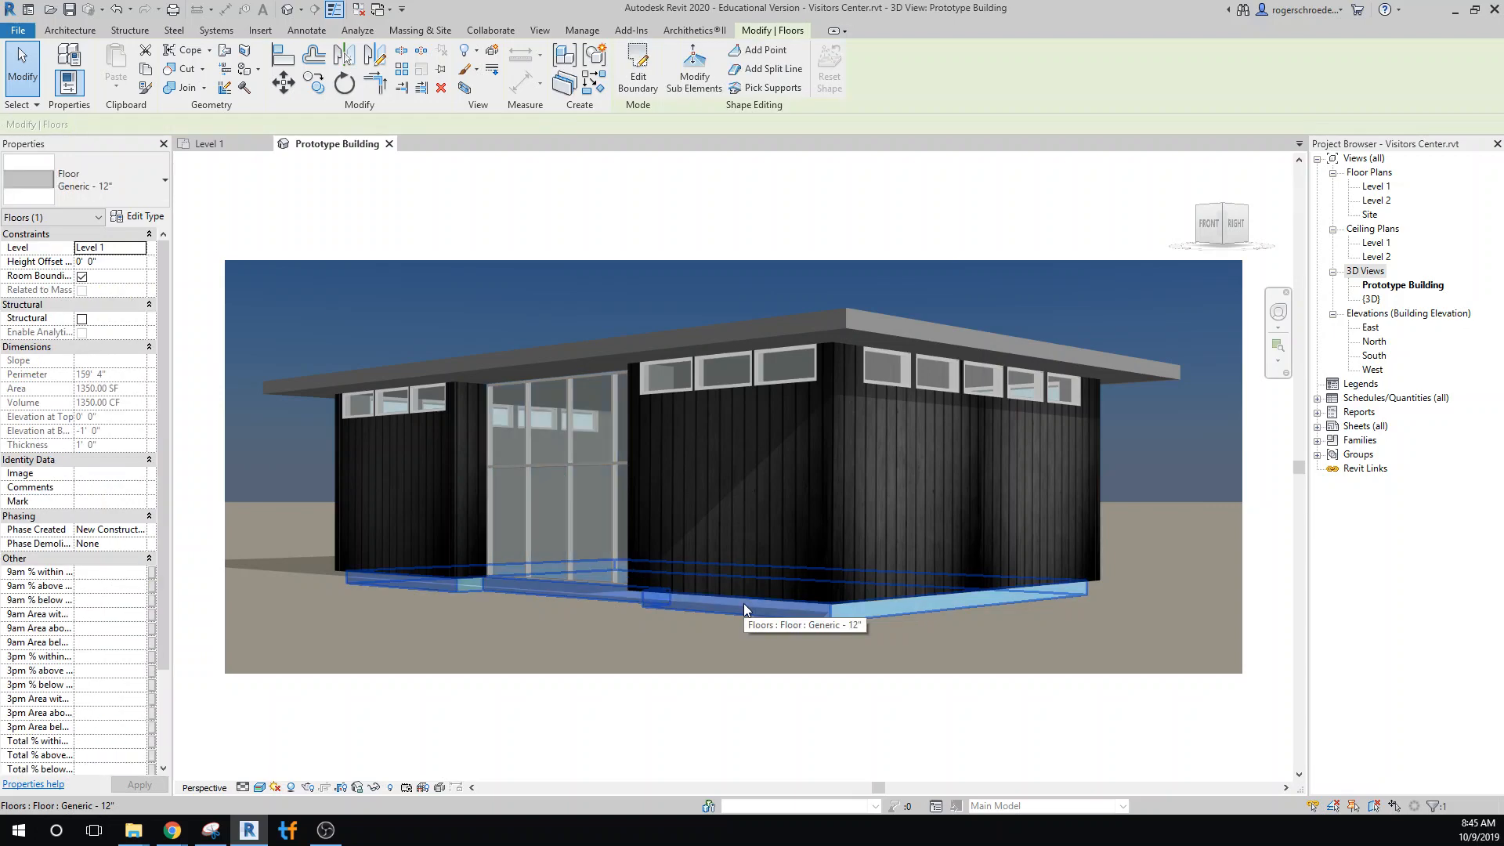
pyautogui.click(137, 216)
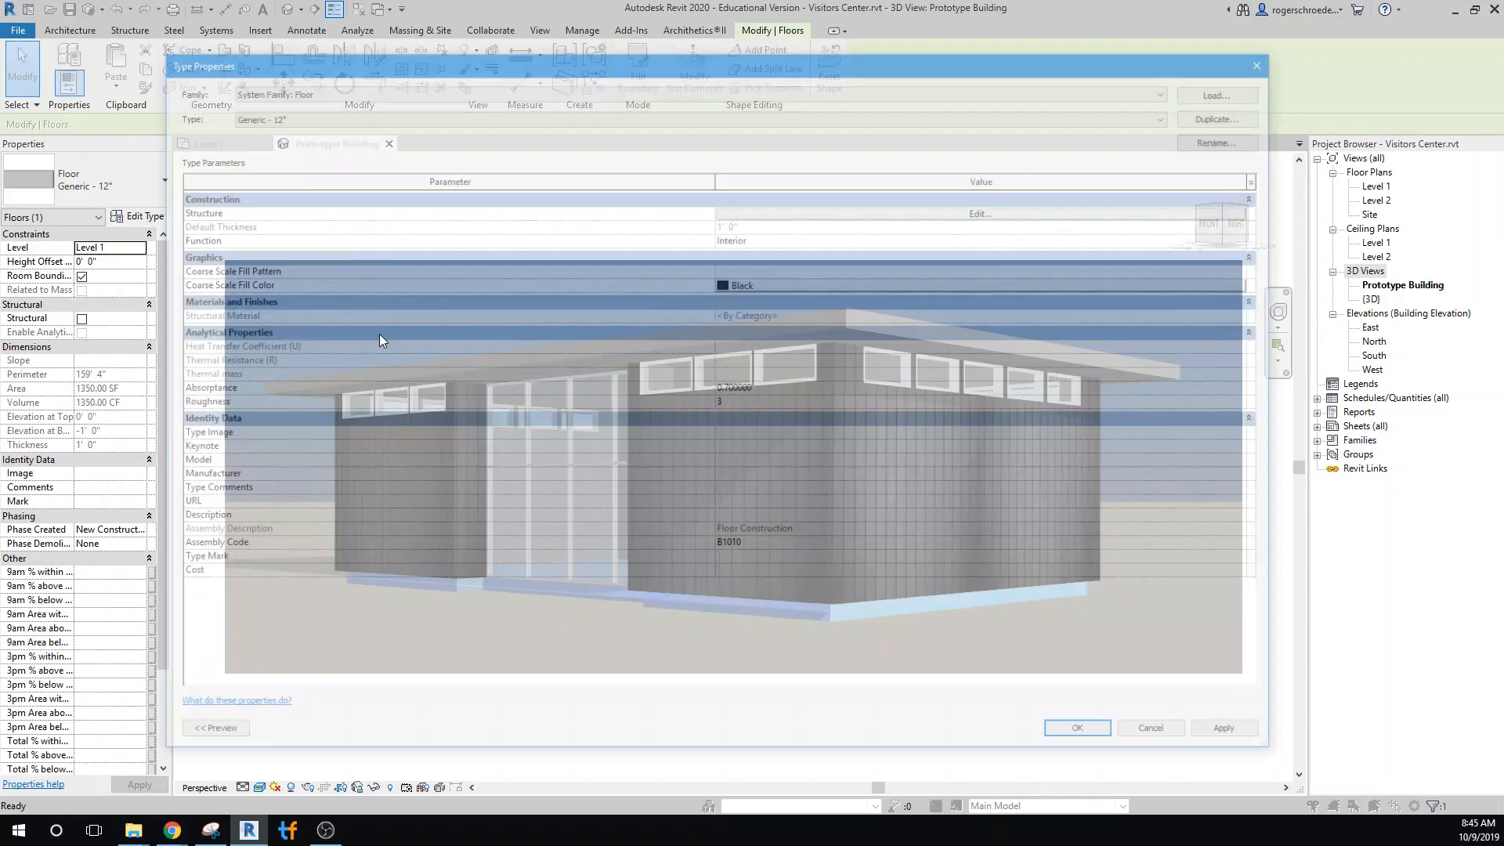
pyautogui.click(836, 209)
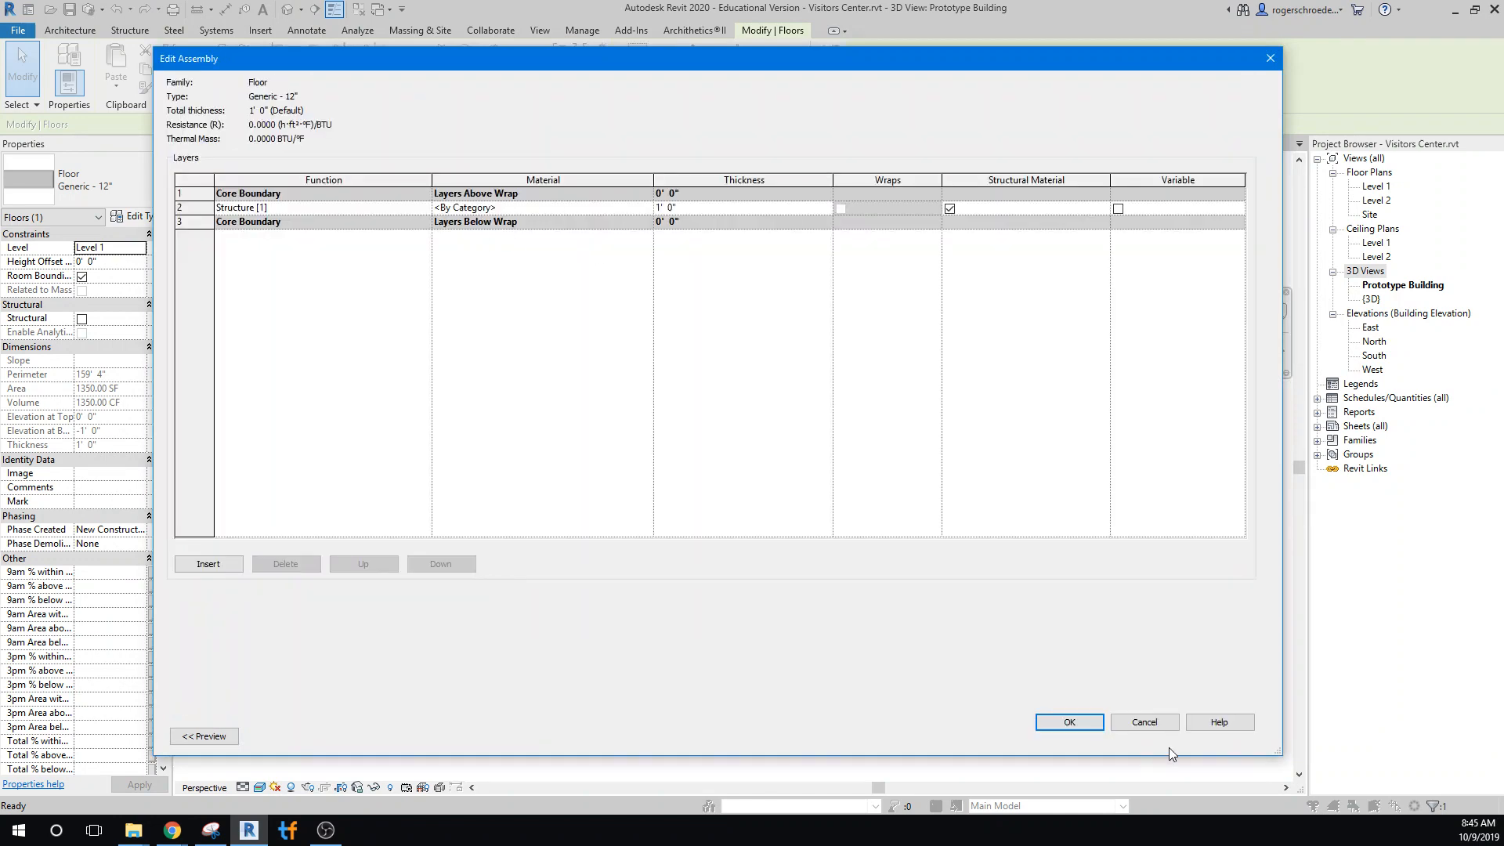
pyautogui.click(1145, 723)
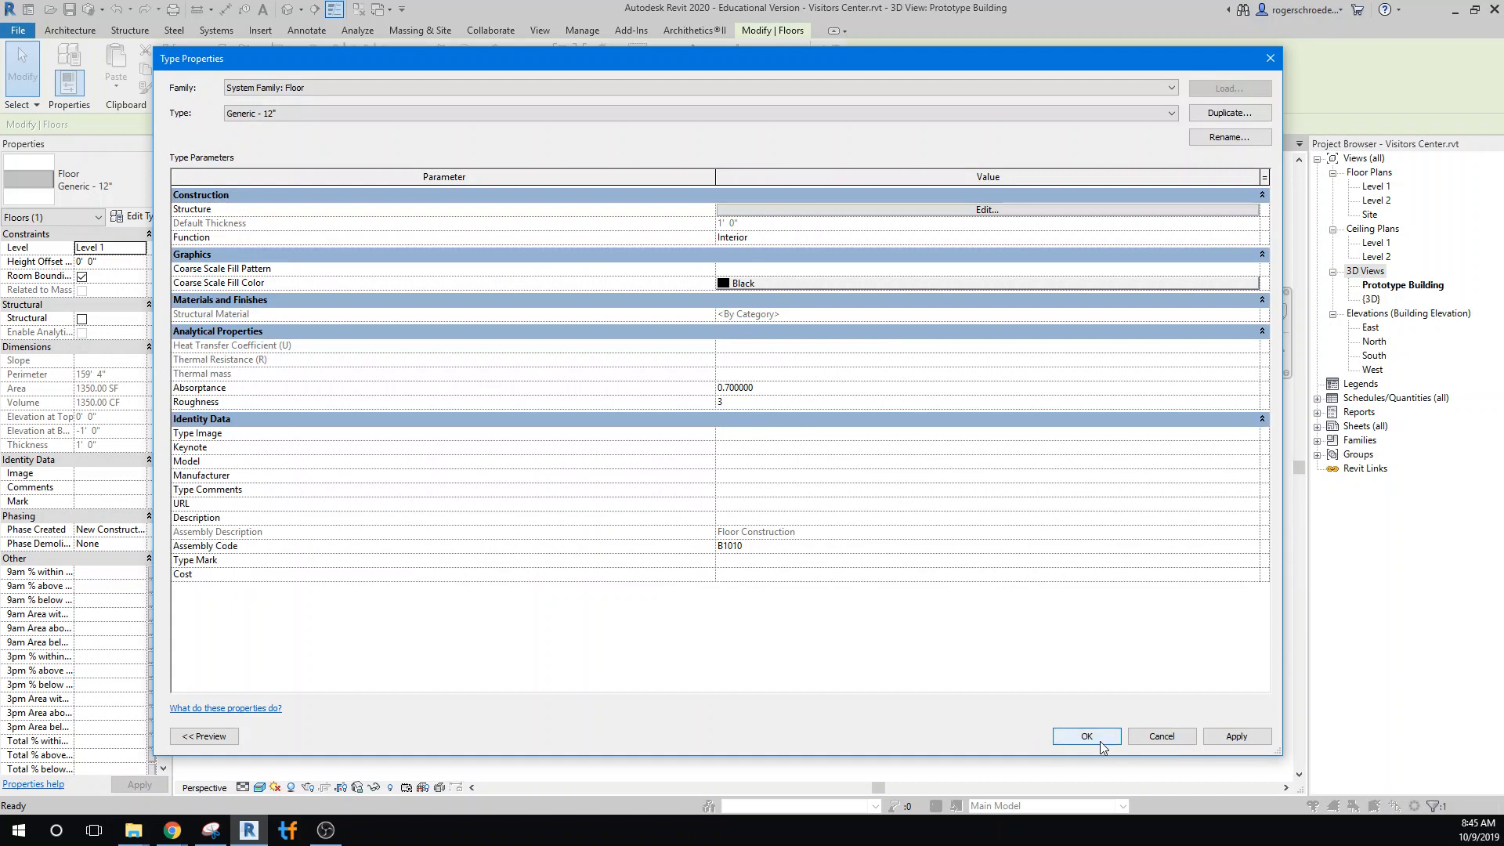
pyautogui.click(1228, 113)
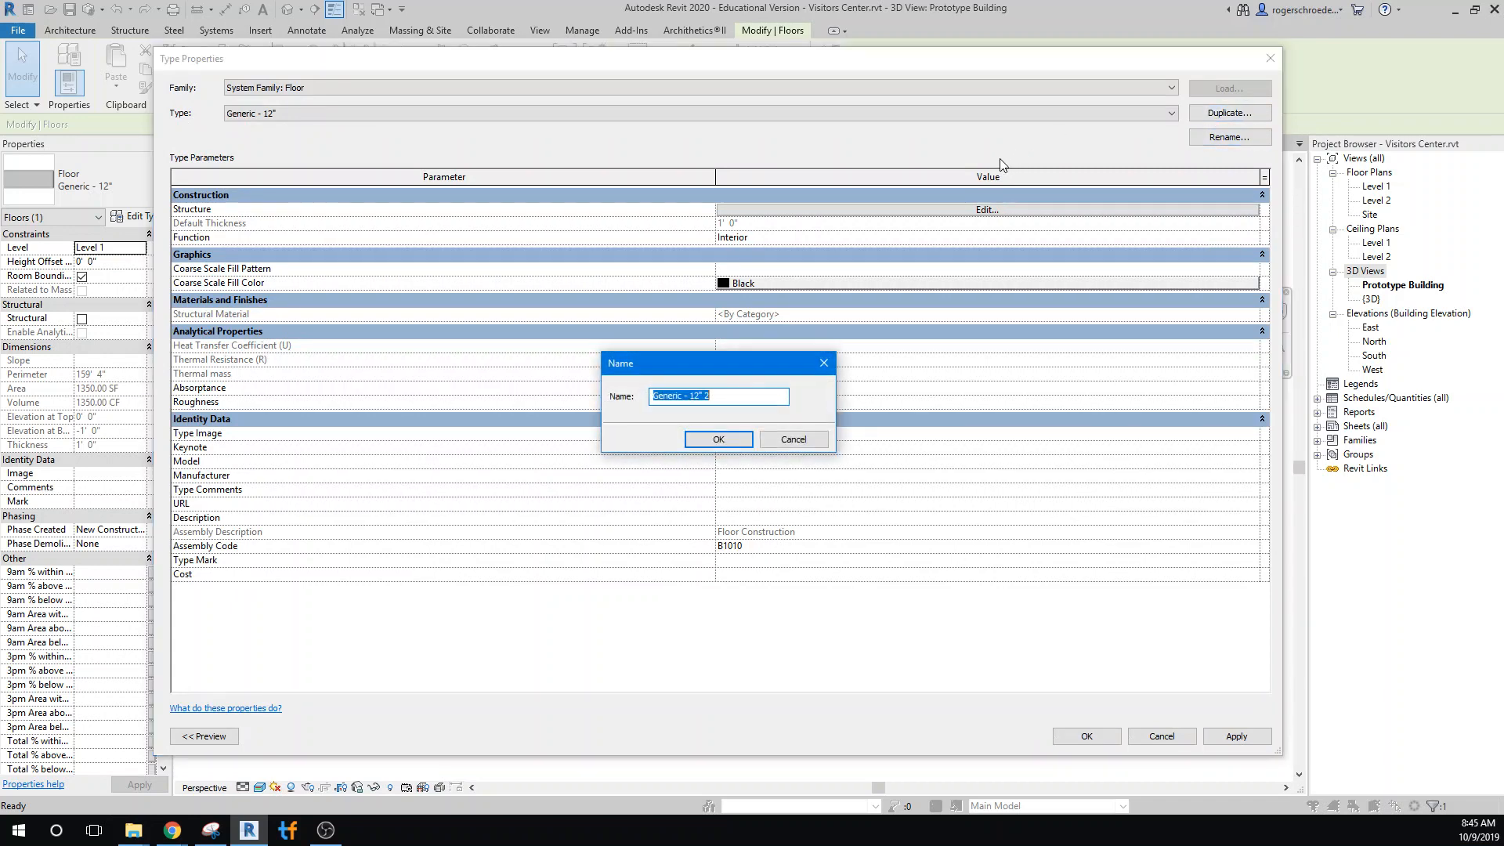
pyautogui.press('BackSpace')
pyautogui.click(718, 439)
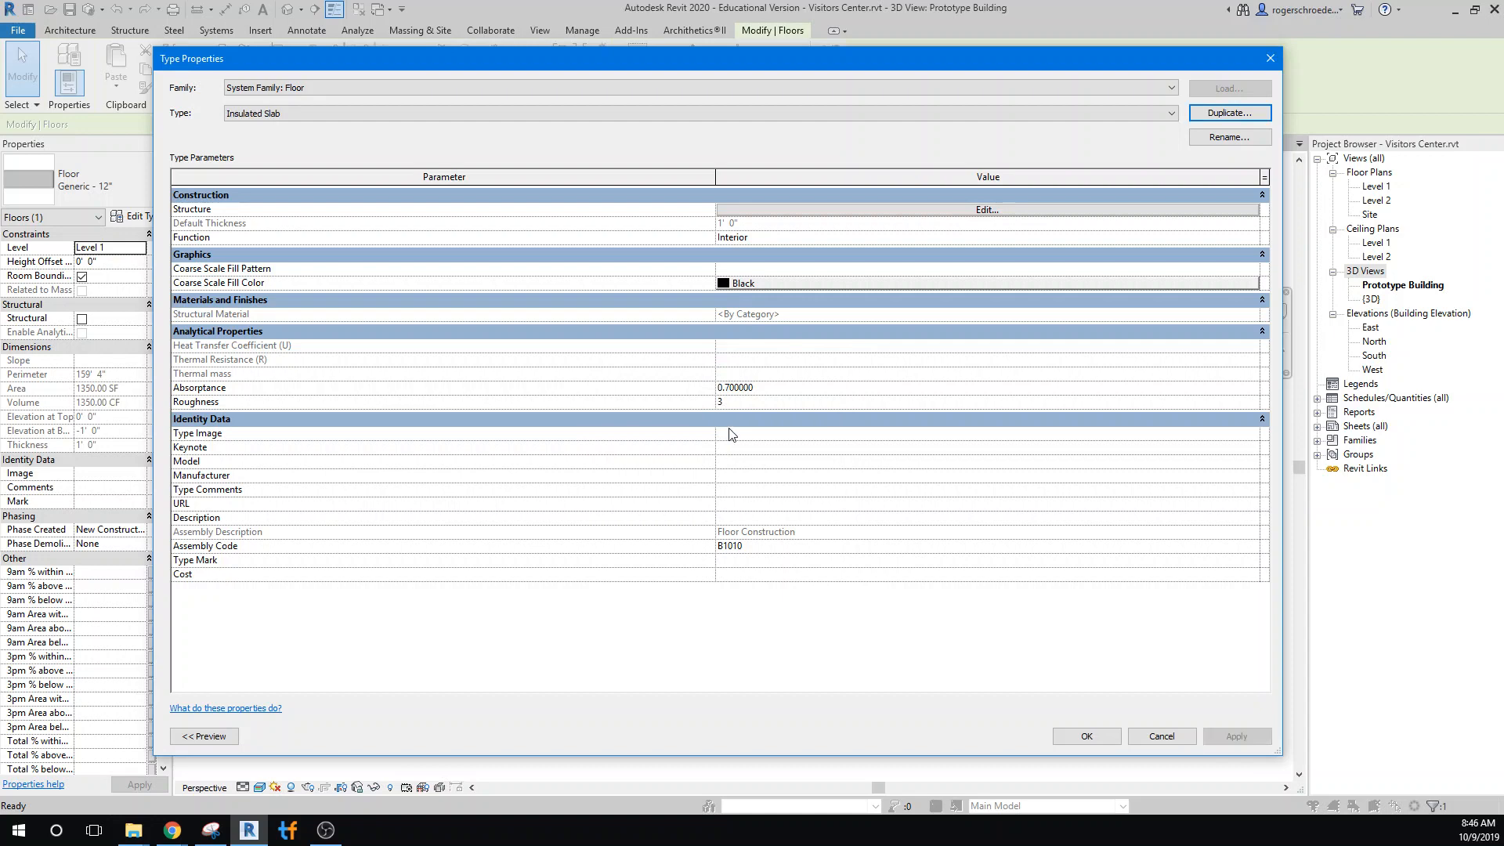
# Insert a second structure layer inside the Insulated Slab's core, directly beneath the existing structure layer
pyautogui.click(865, 210)
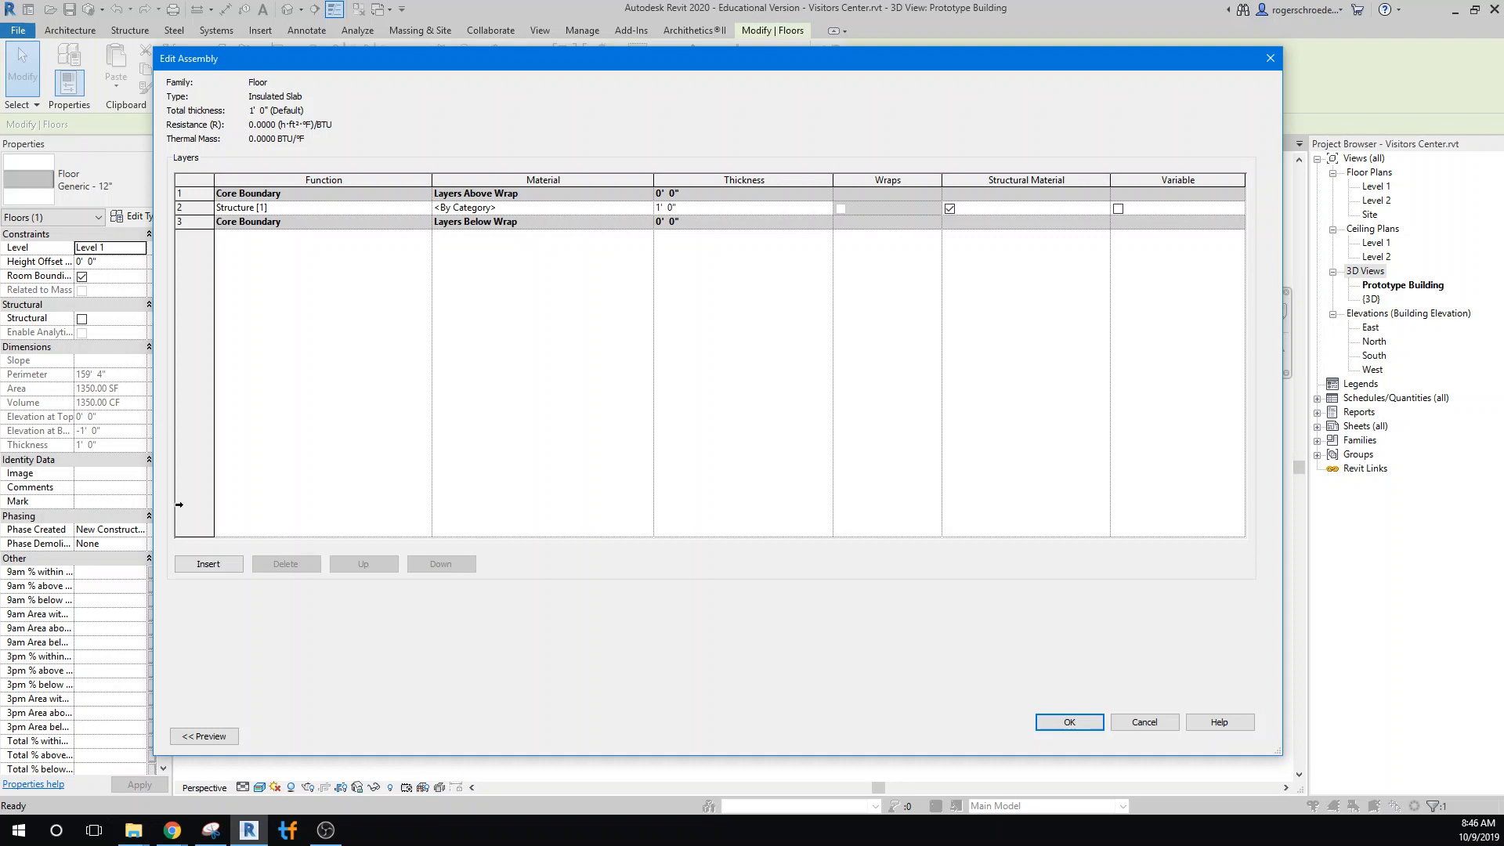
pyautogui.click(205, 564)
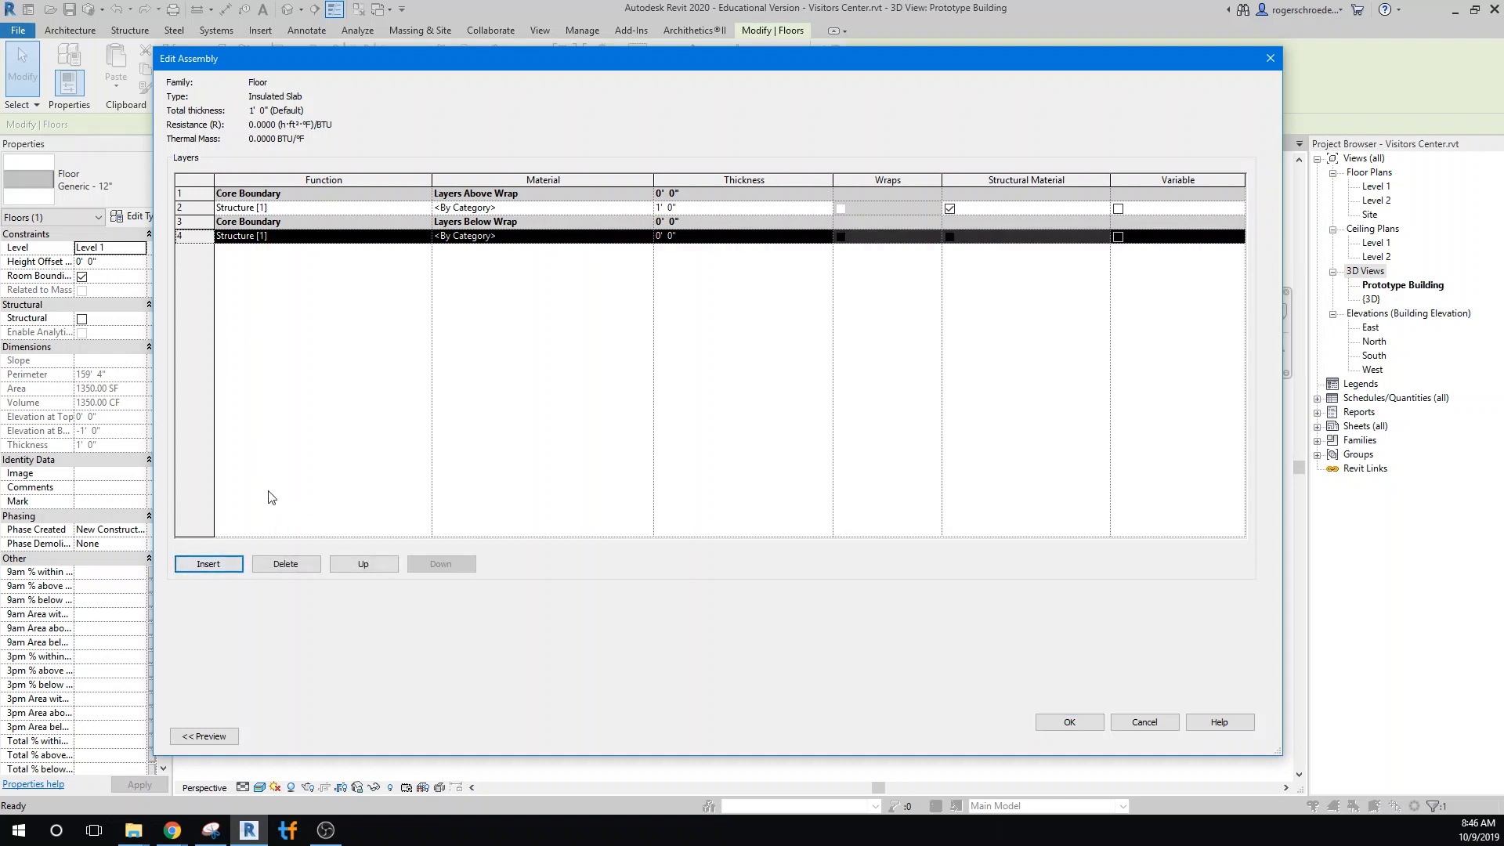
pyautogui.click(359, 565)
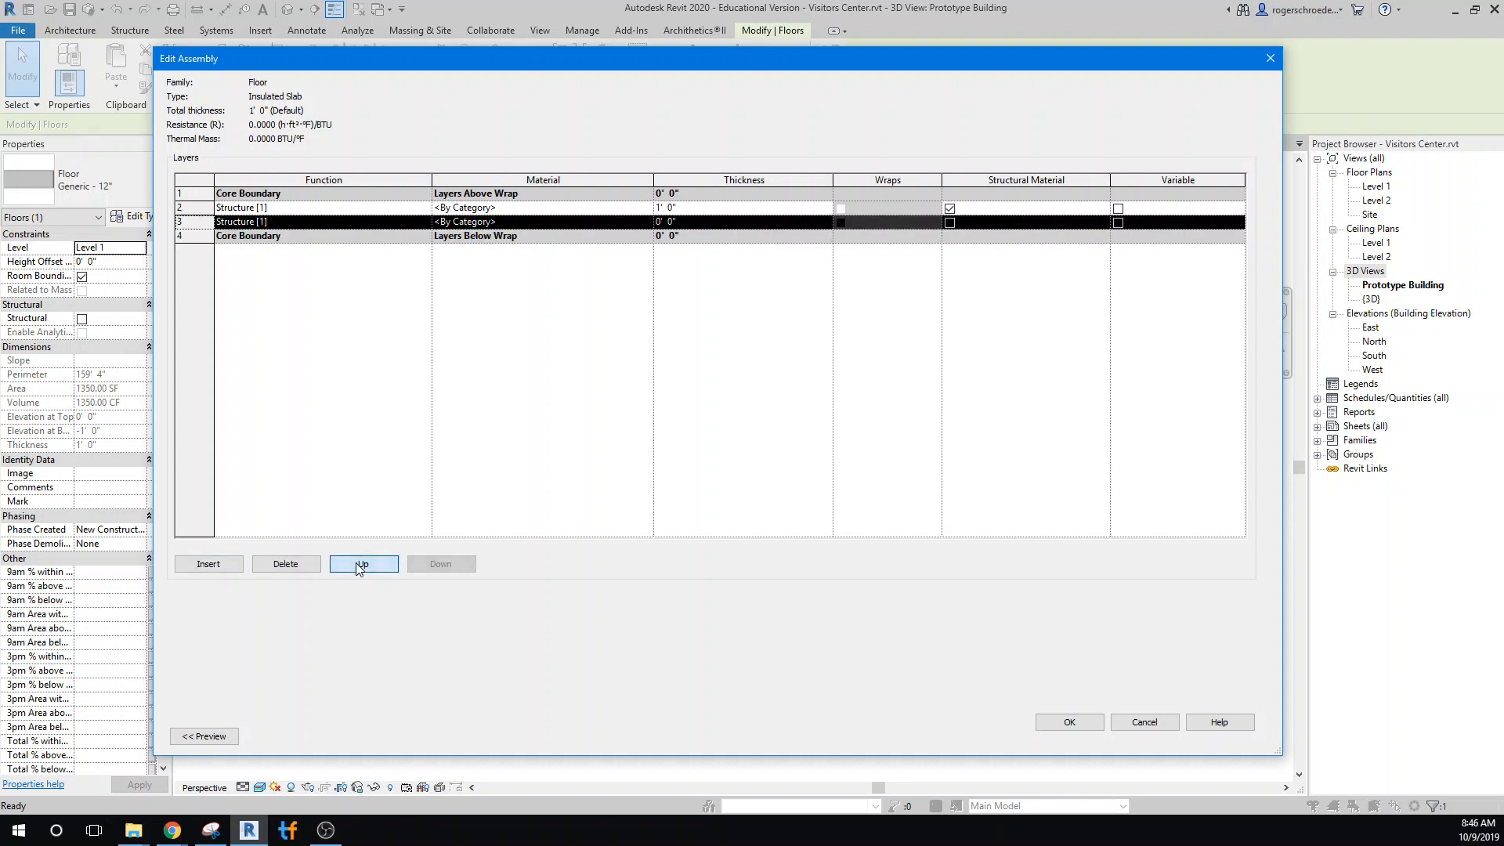
# Set the slab's upper structure layer to 6" thick and assign it the Concrete, Lightweight material
pyautogui.click(664, 207)
pyautogui.doubleClick(664, 205)
pyautogui.moveTo(664, 206); pyautogui.dragTo(646, 207)
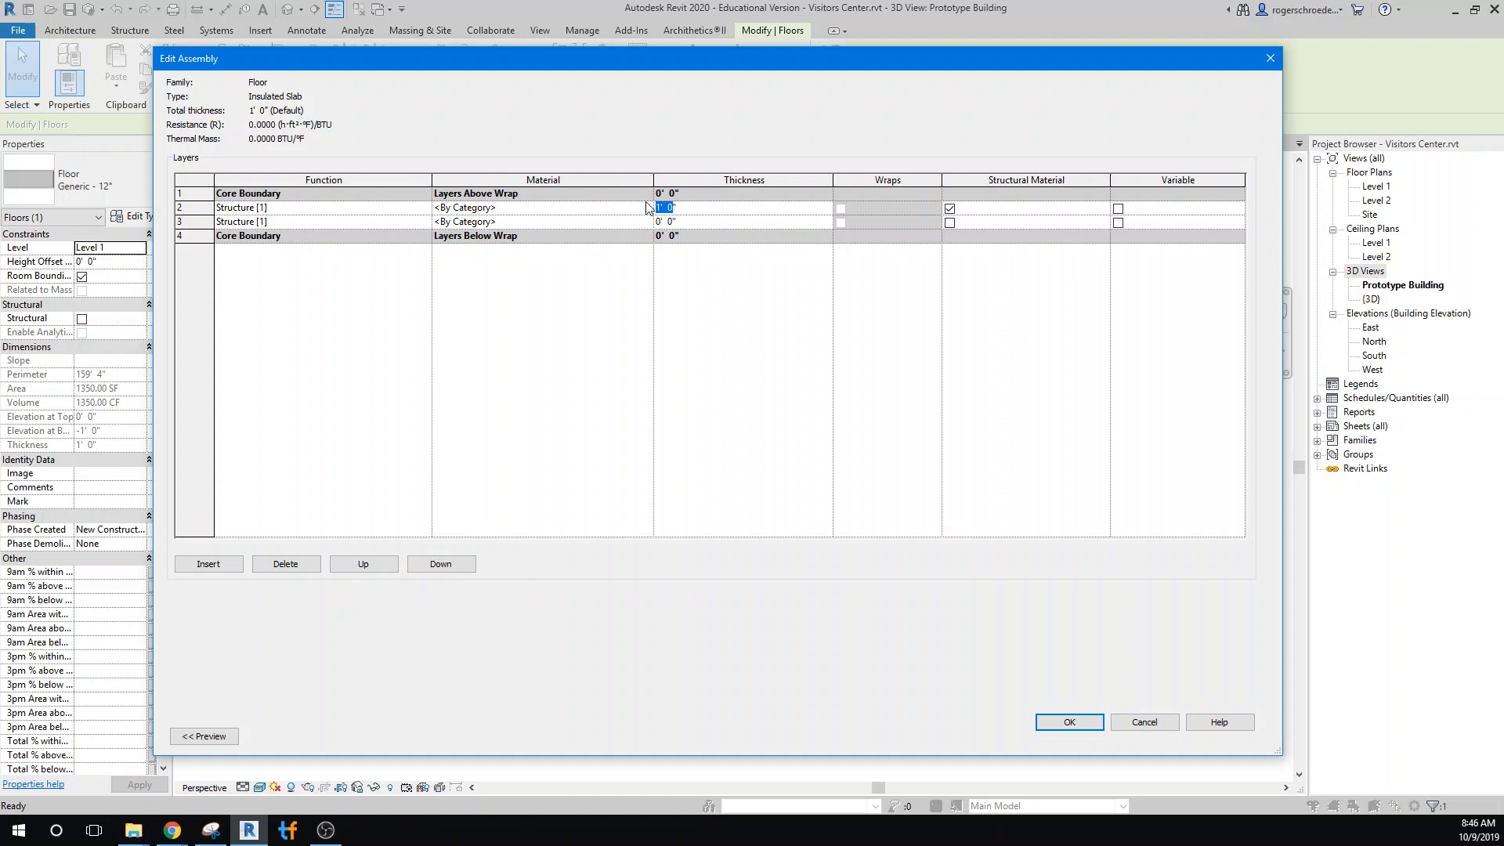
pyautogui.write('6')
pyautogui.click(623, 203)
pyautogui.click(647, 207)
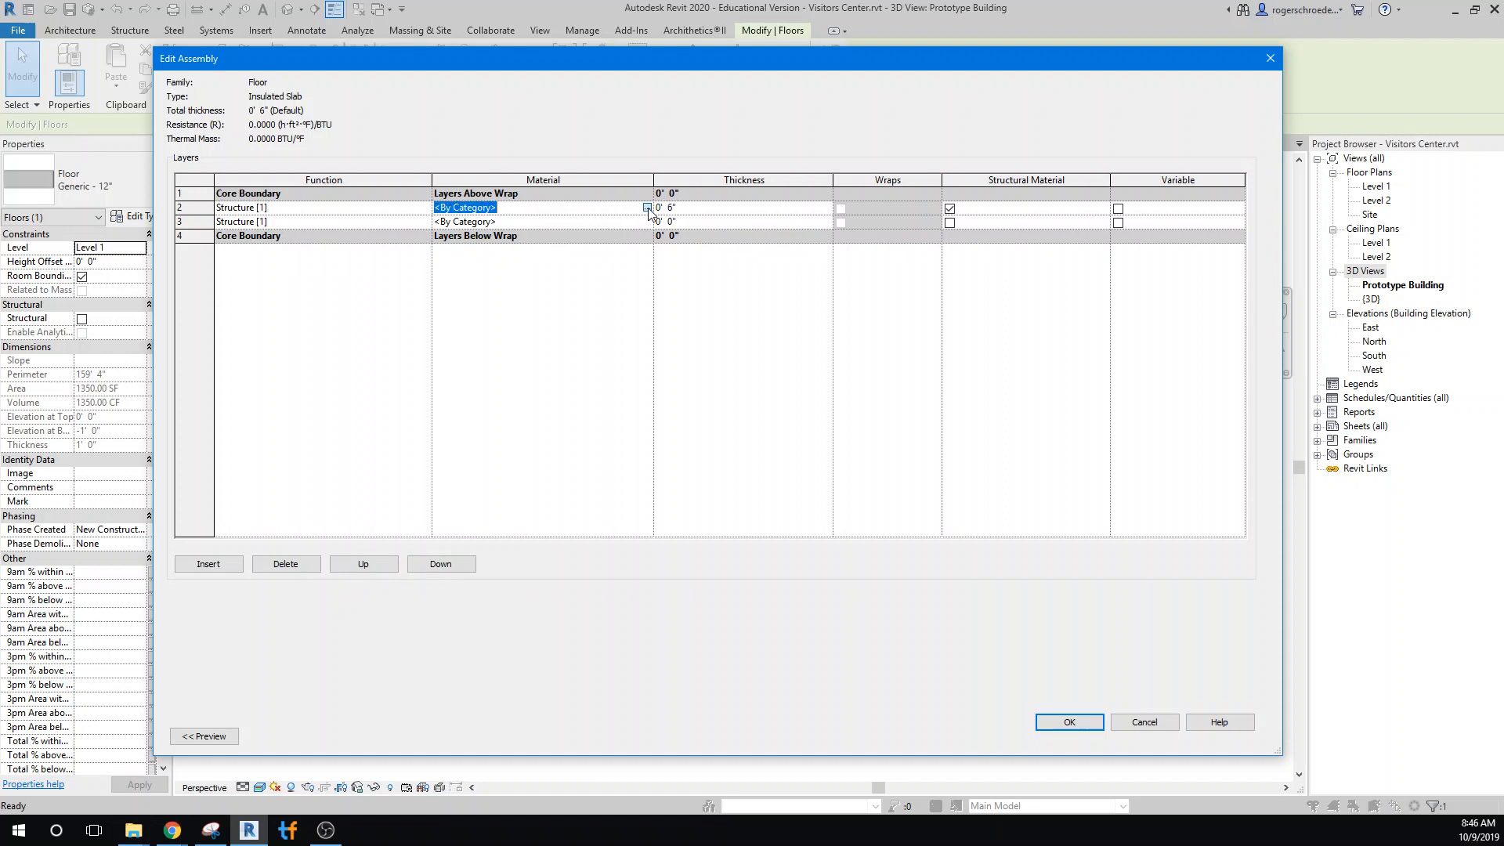
pyautogui.scroll(5, 578, 296)
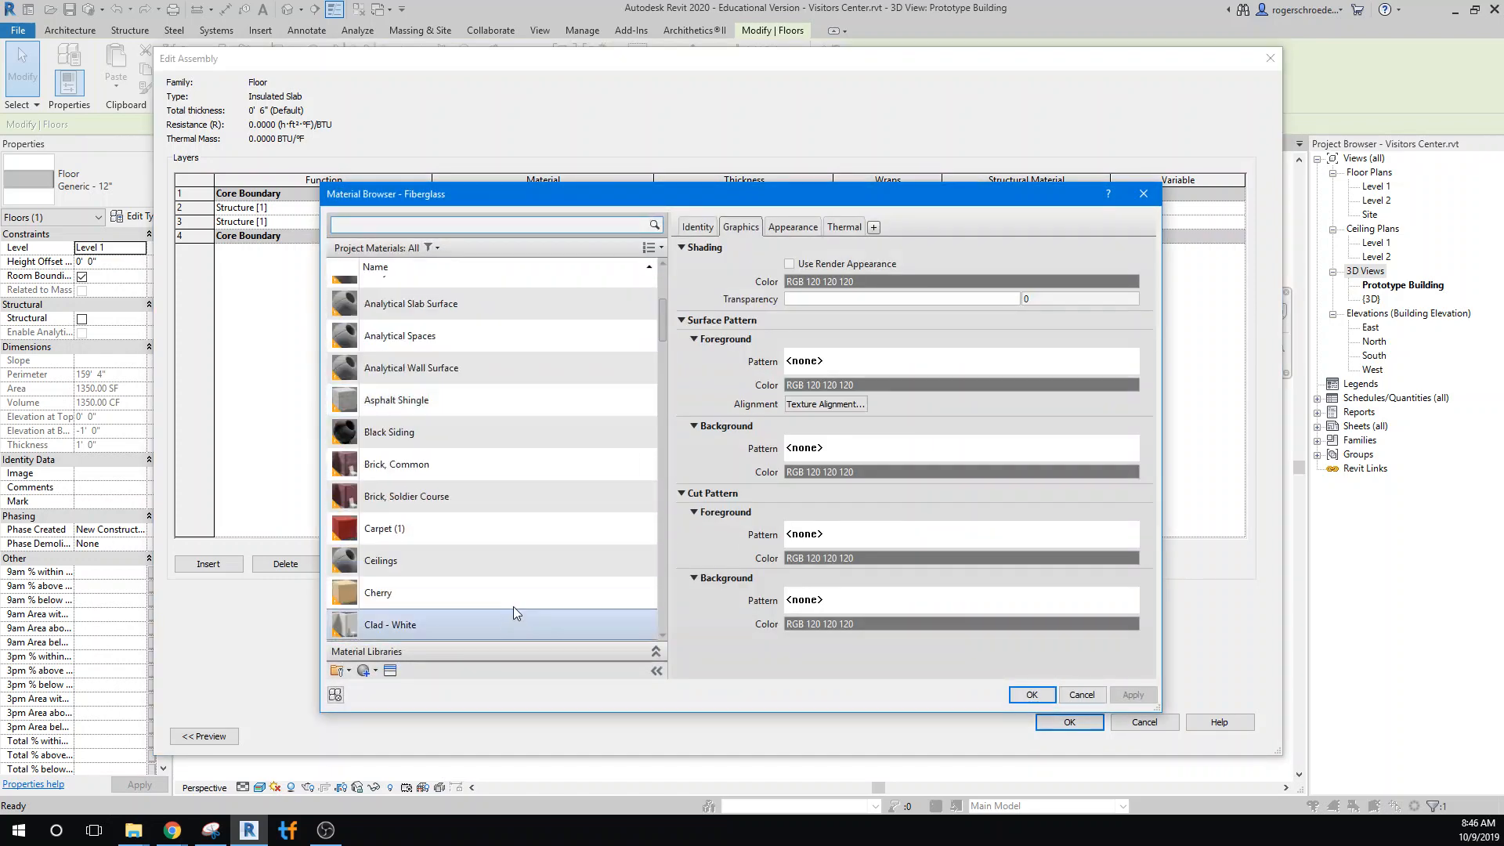
pyautogui.scroll(-5, 513, 606)
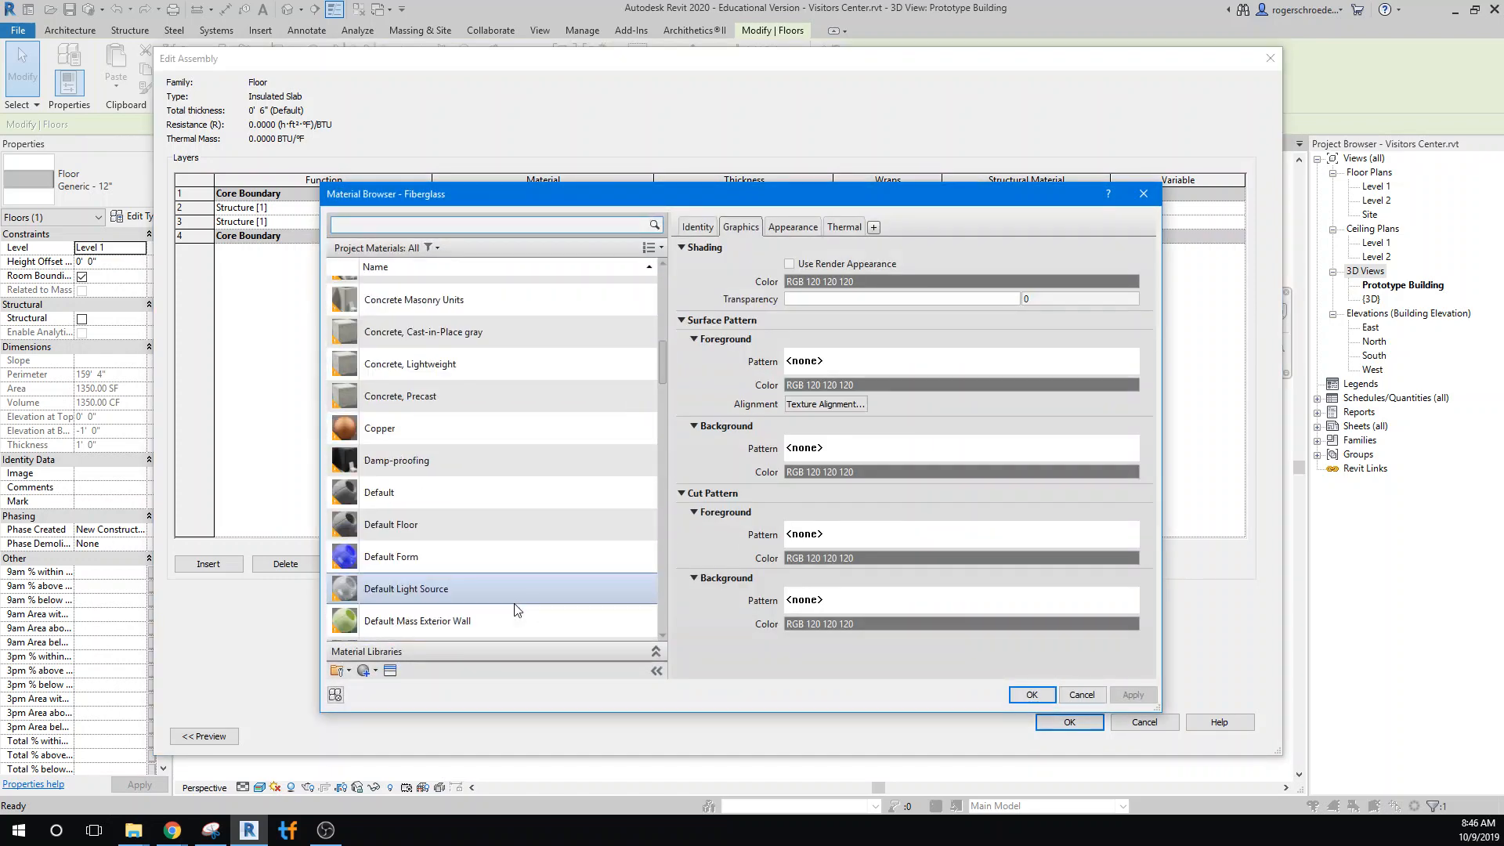
pyautogui.click(532, 375)
pyautogui.click(1031, 695)
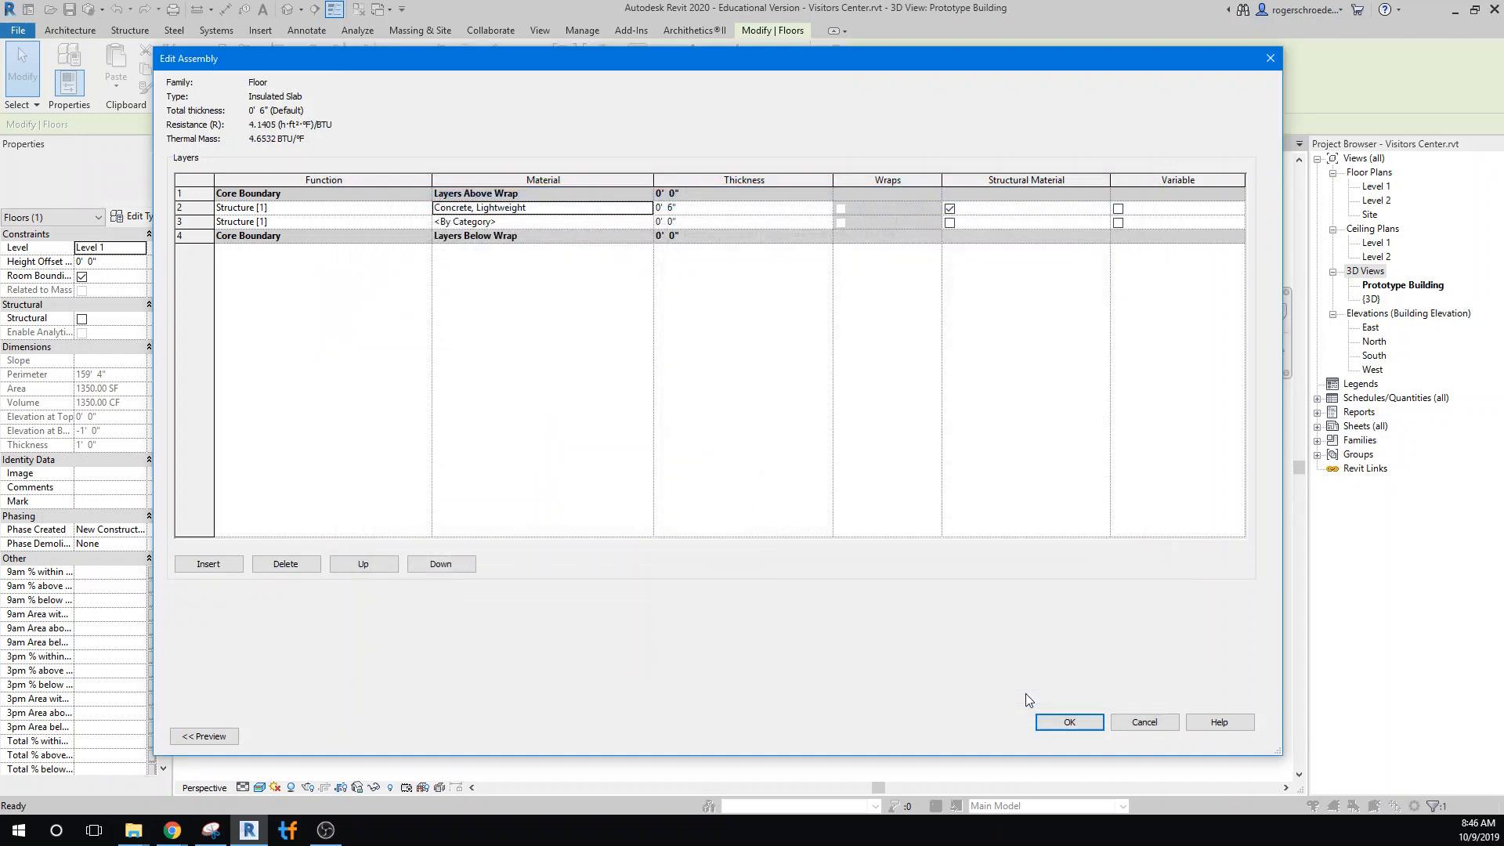
# Set the thickness of the slab's lower structure layer to 6"
pyautogui.click(672, 221)
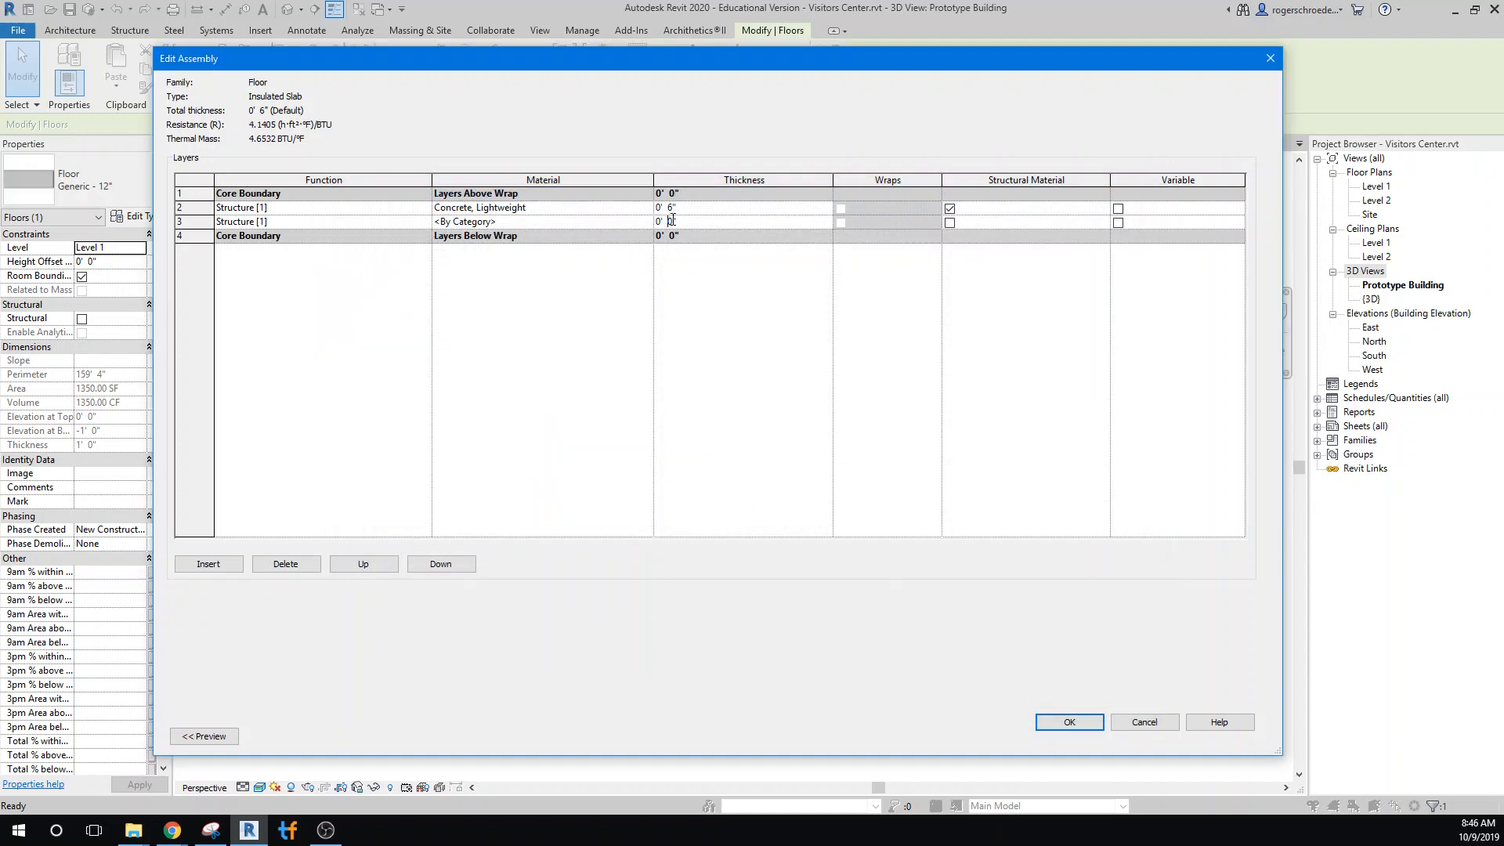
pyautogui.doubleClick(671, 221)
pyautogui.write('6')
# Create a new material named Spray Insulation for the slab's lower structure layer
pyautogui.click(641, 224)
pyautogui.click(648, 222)
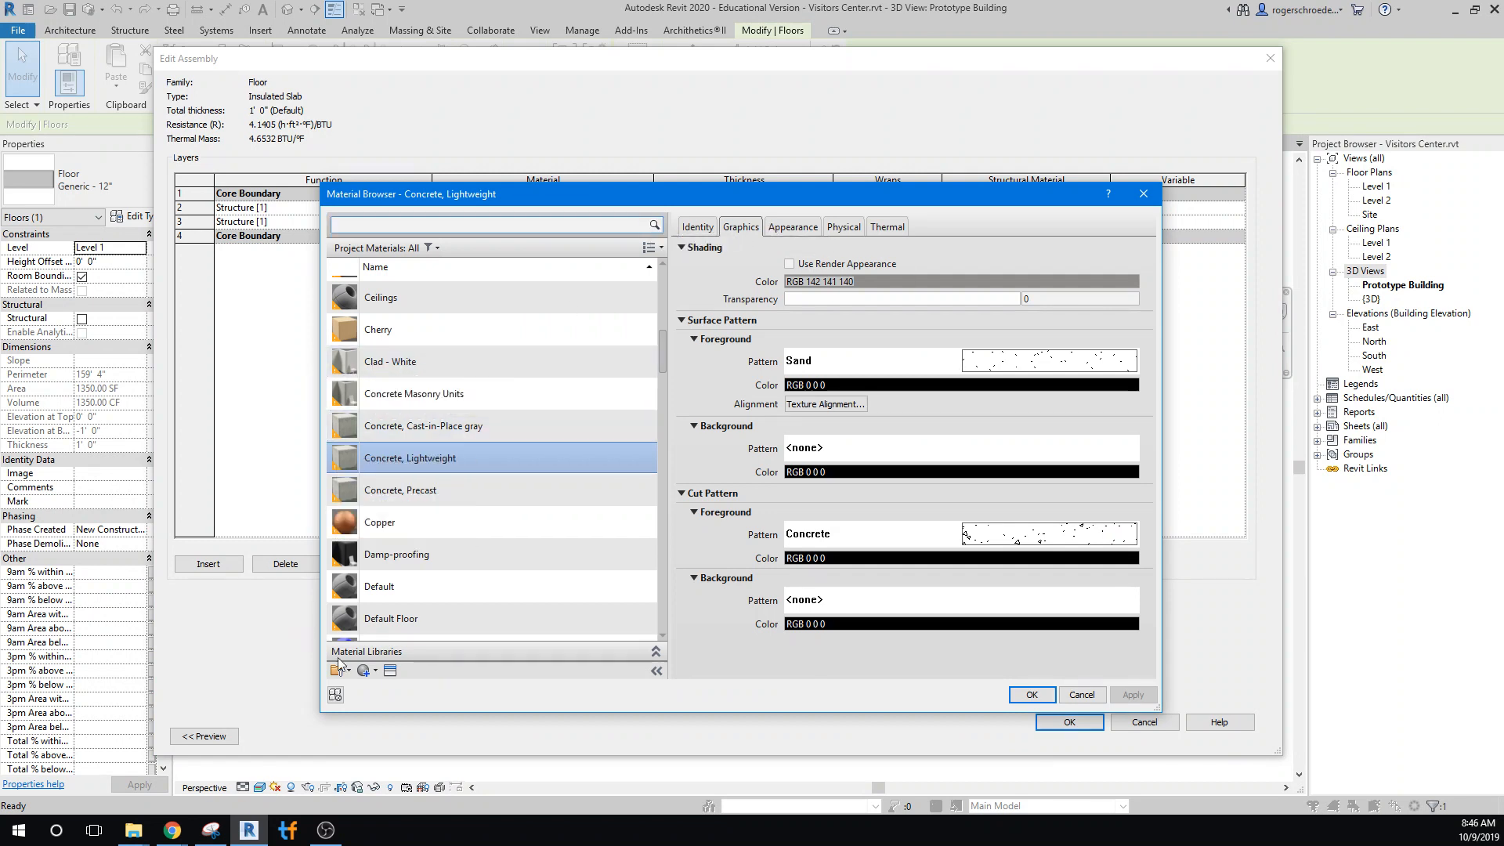
pyautogui.click(375, 671)
pyautogui.click(377, 688)
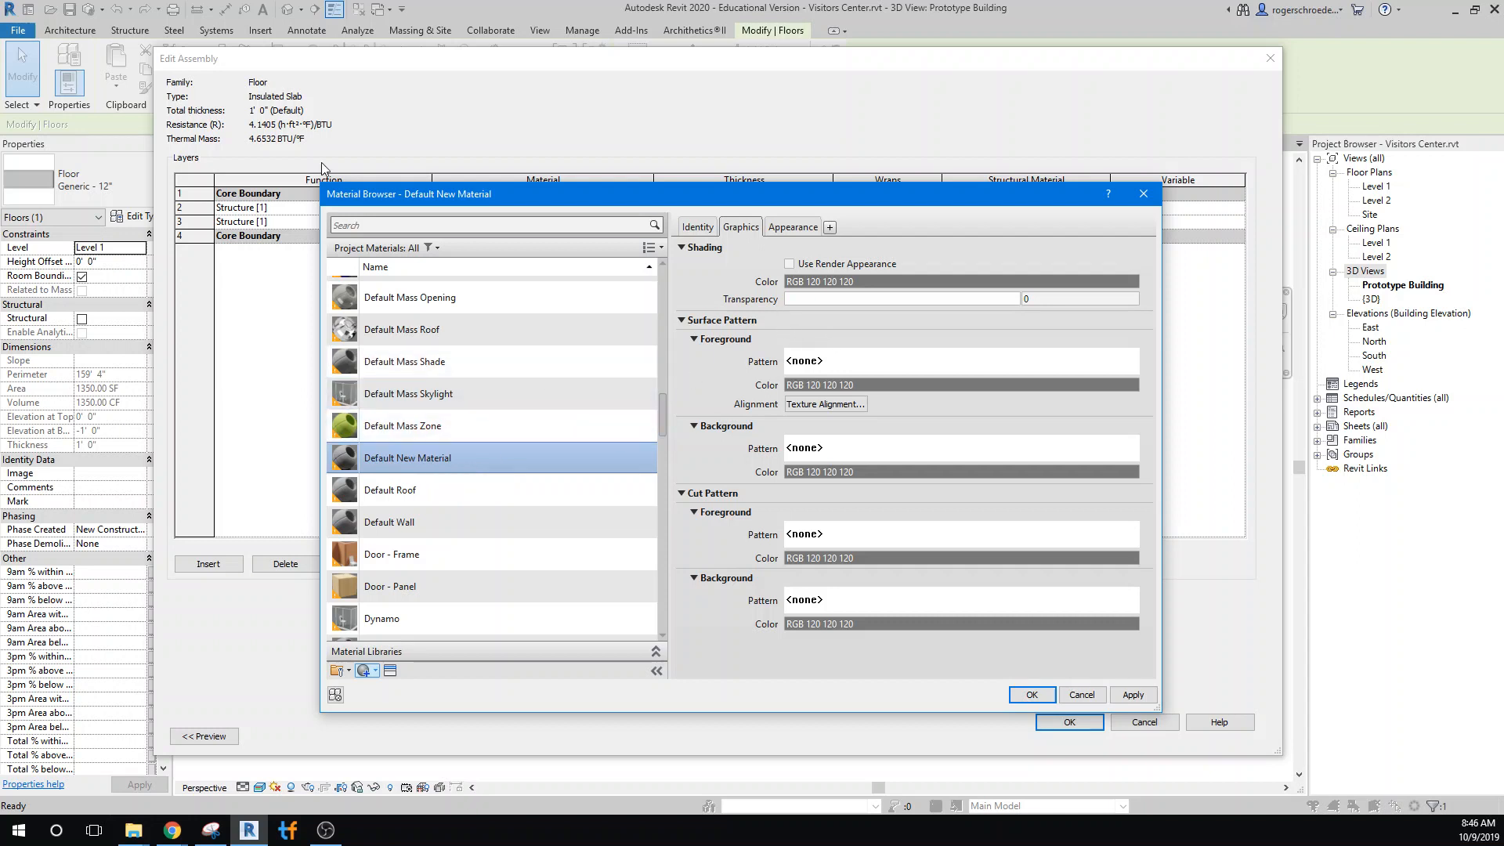
pyautogui.scroll(1, 401, 305)
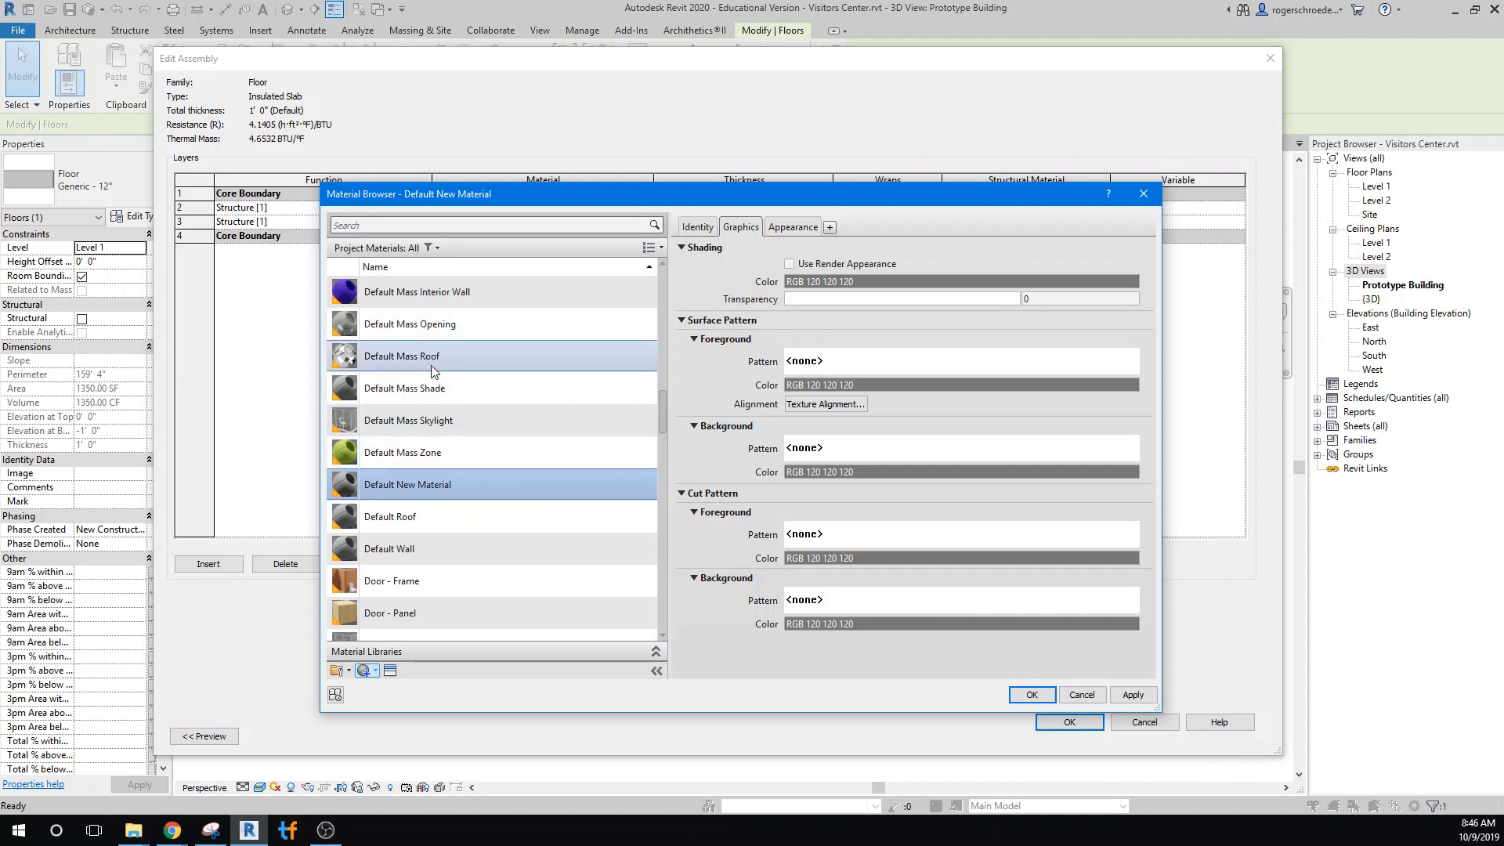
pyautogui.rightClick(407, 491)
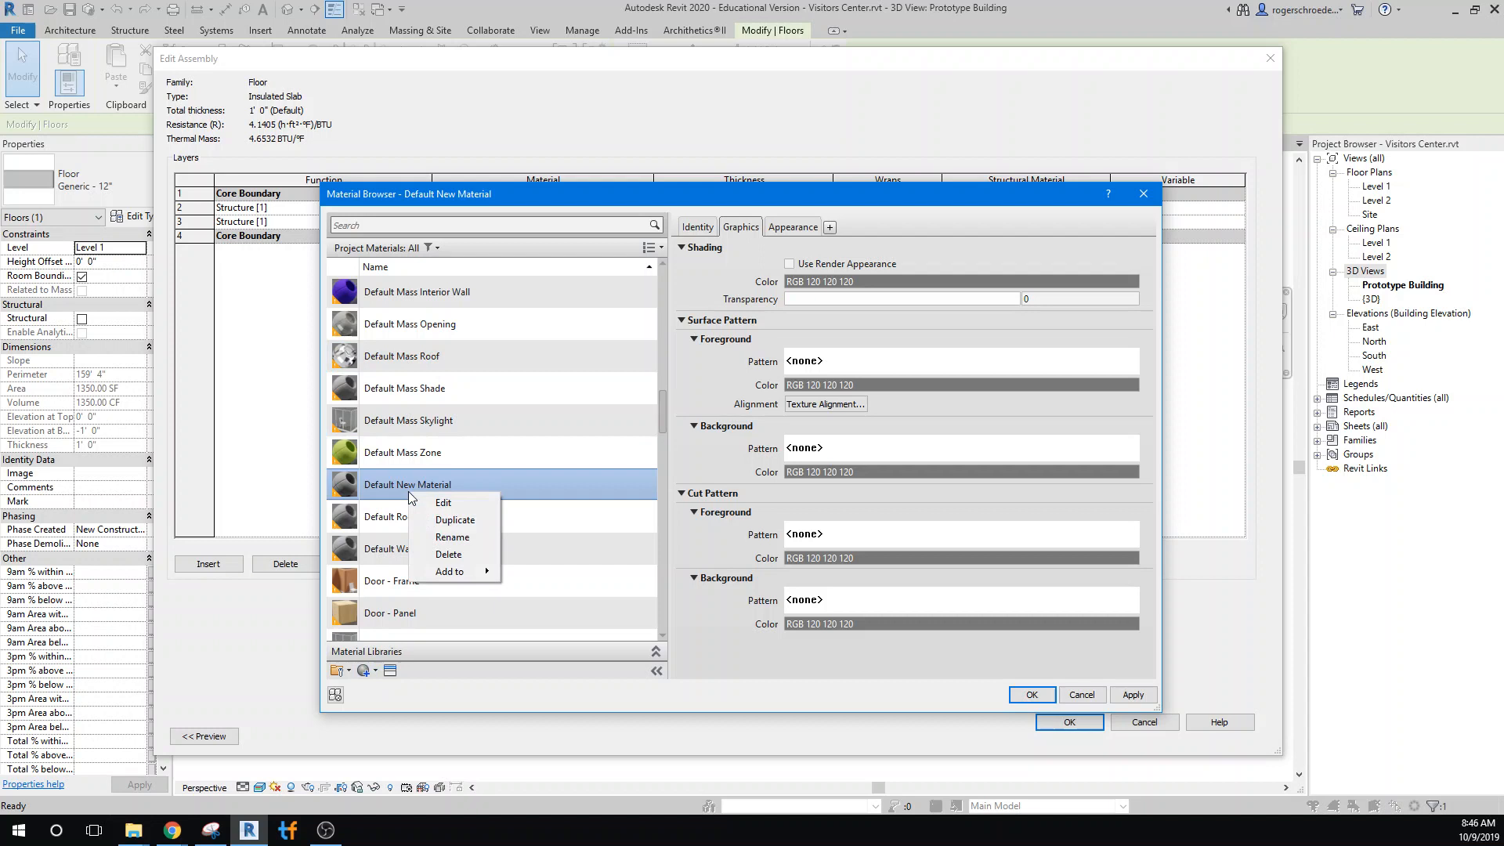
pyautogui.click(433, 537)
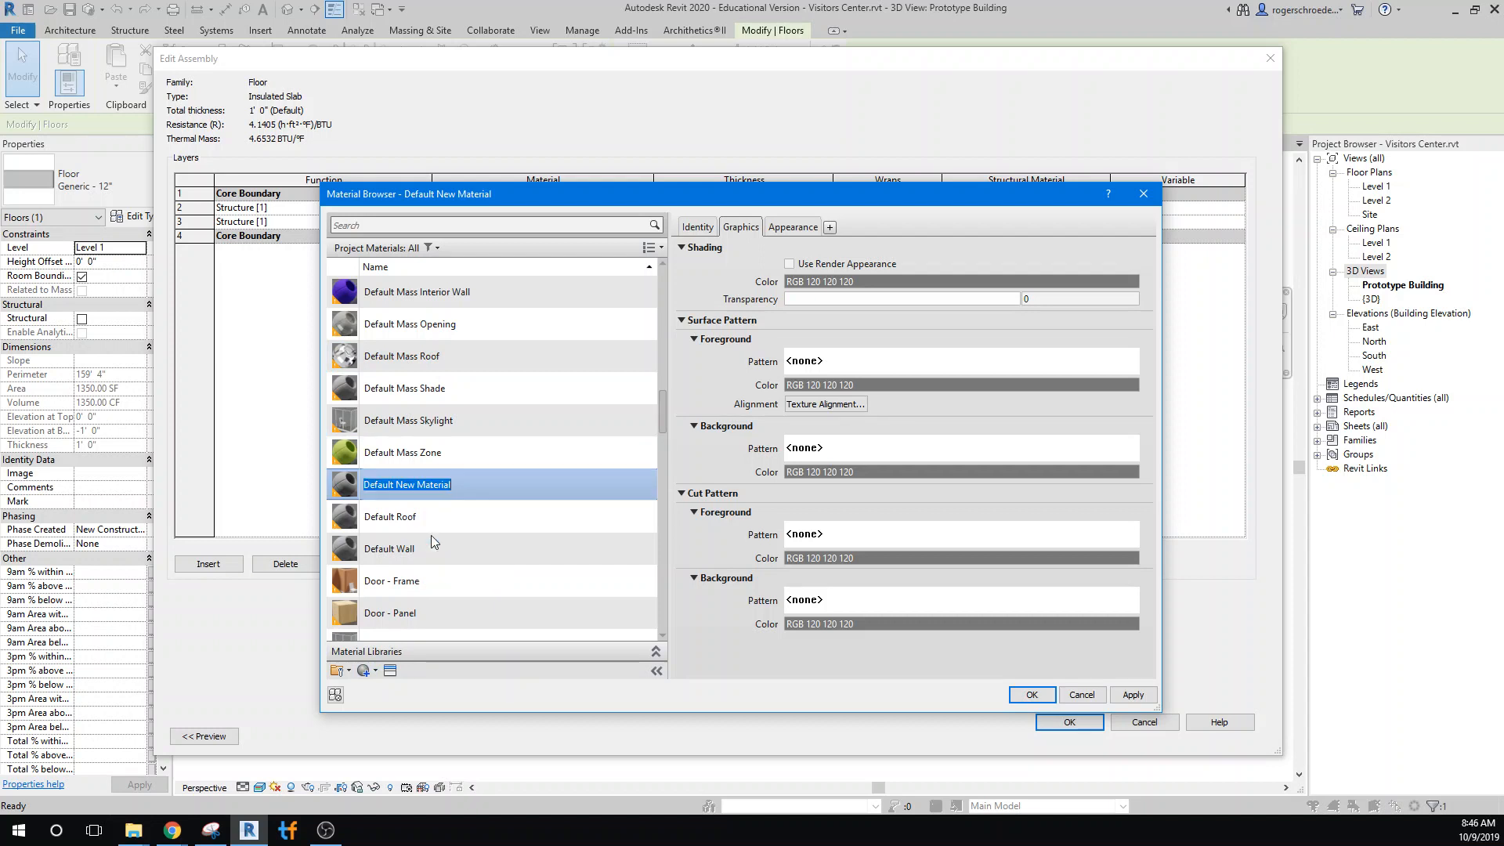
pyautogui.write('Spe')
pyautogui.write('y')
pyautogui.write('y')
pyautogui.press('BackSpace')
pyautogui.press('BackSpace')
pyautogui.press('BackSpace')
pyautogui.write('a')
pyautogui.press('BackSpace')
pyautogui.write('ray Insulati')
# Search the asset library for "Spray insulation" for the Spray Insulation material
pyautogui.click(390, 671)
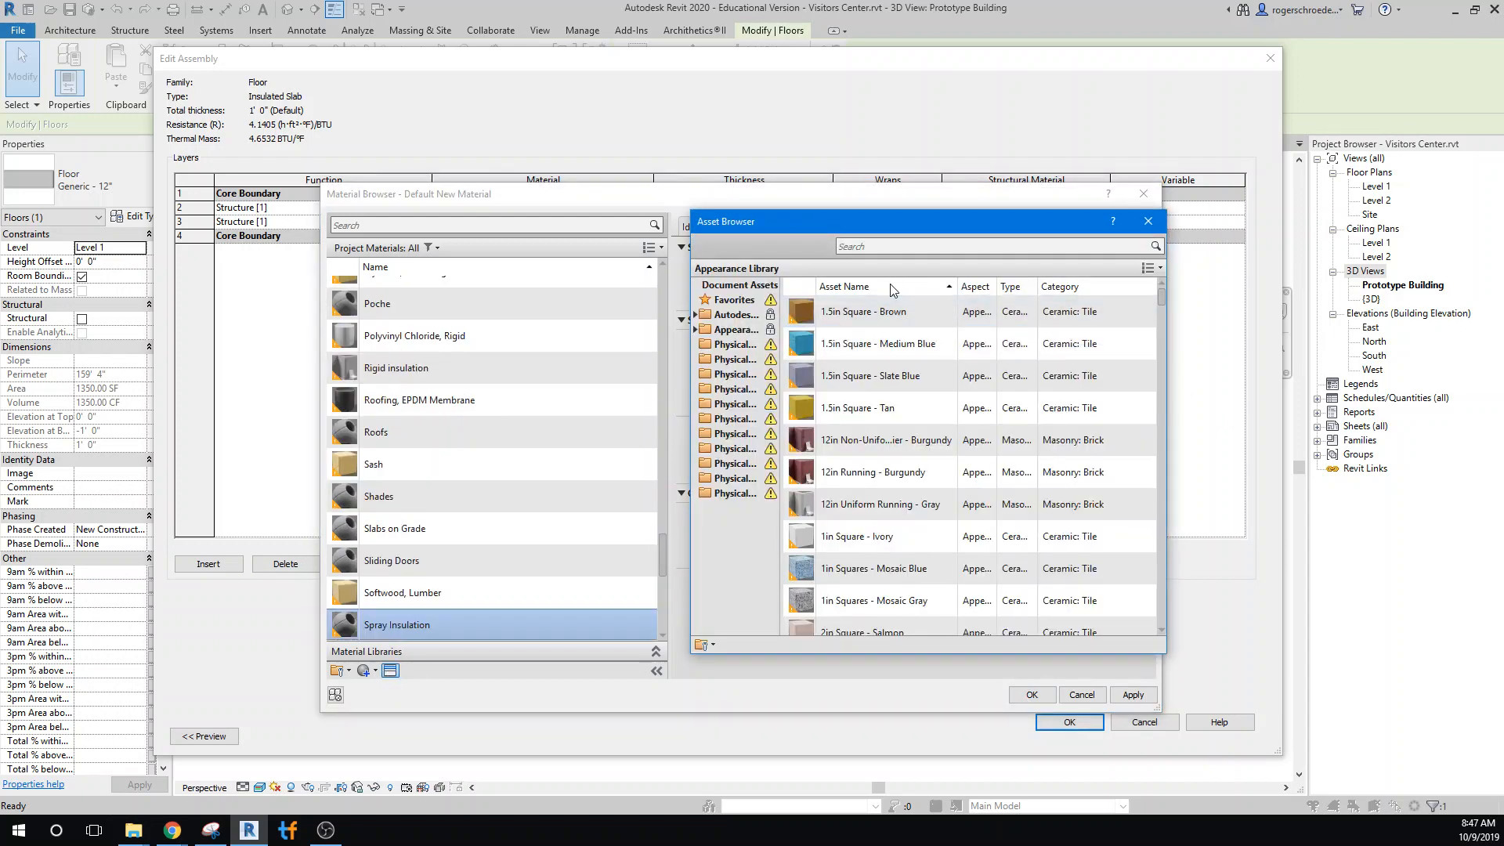
pyautogui.click(871, 247)
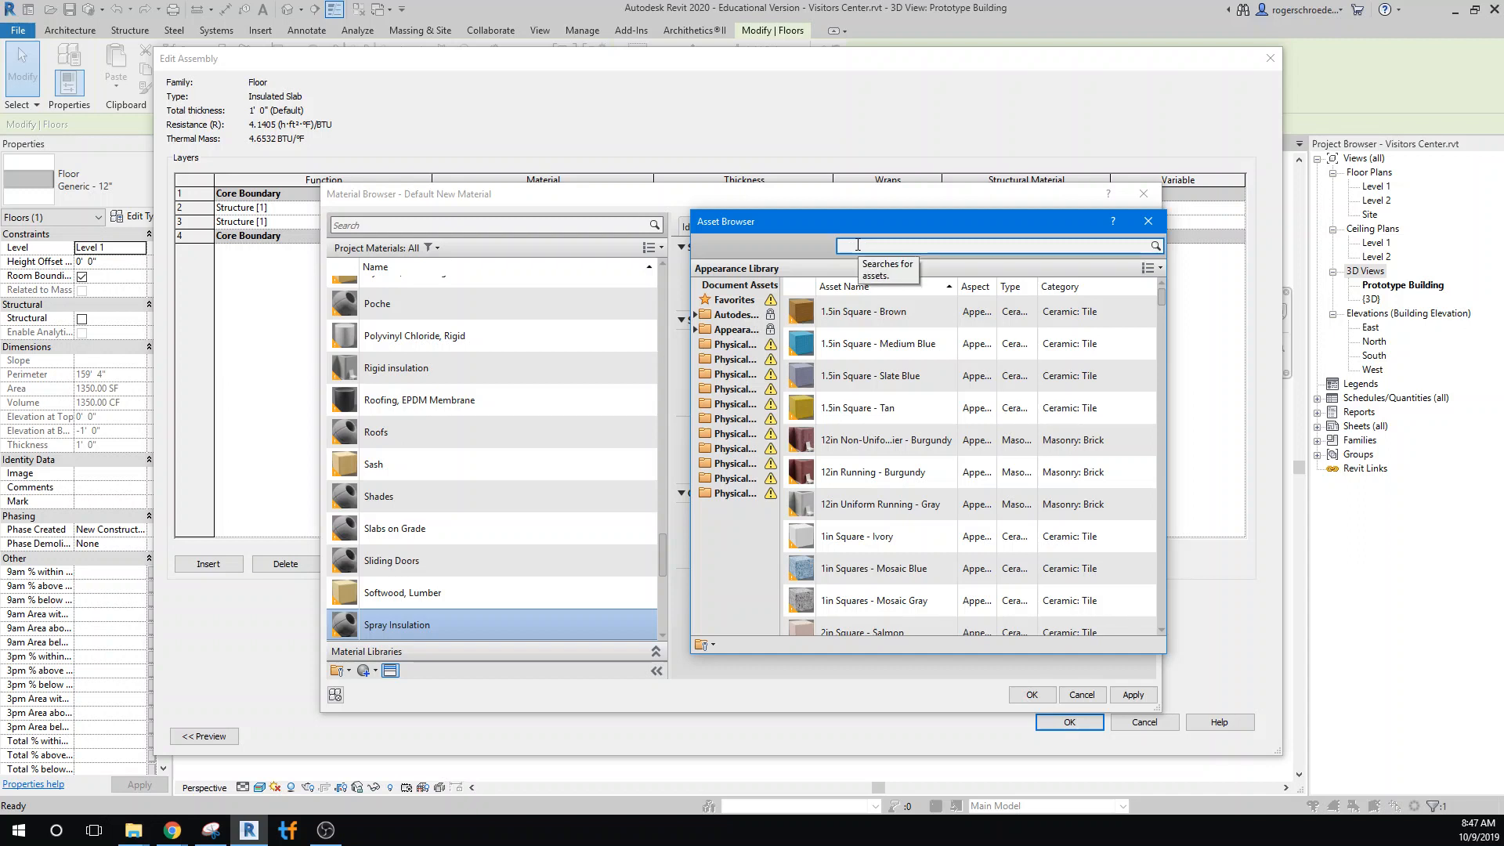
pyautogui.write('Spray')
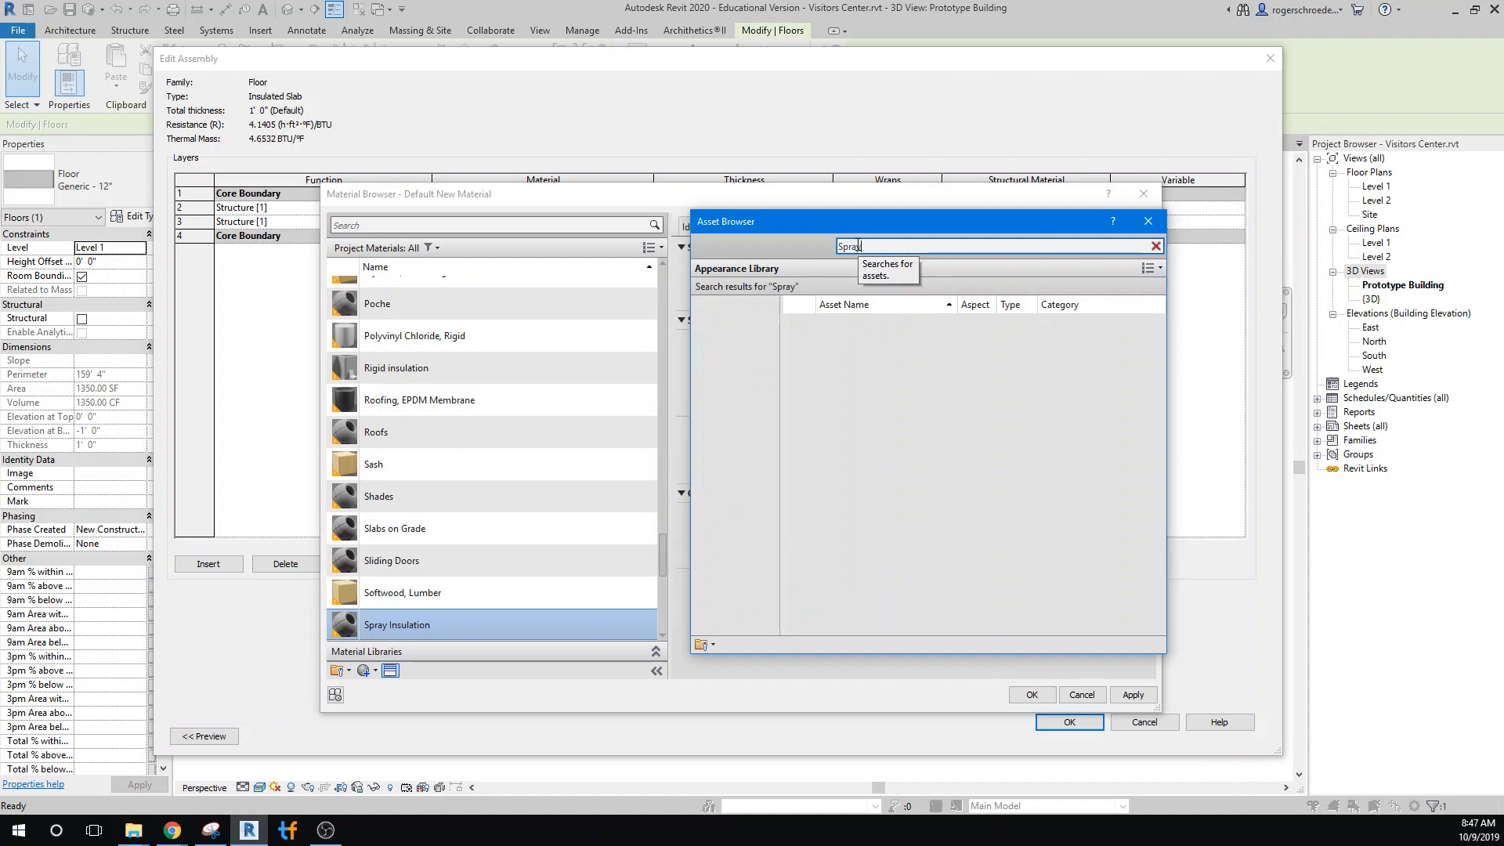
pyautogui.write(' insulation')
# Search the assets for "in place insulation" and add Polyurethane - Foamed In Place - Rigid as the Spray Insulation material's thermal asset
pyautogui.tripleClick(867, 246)
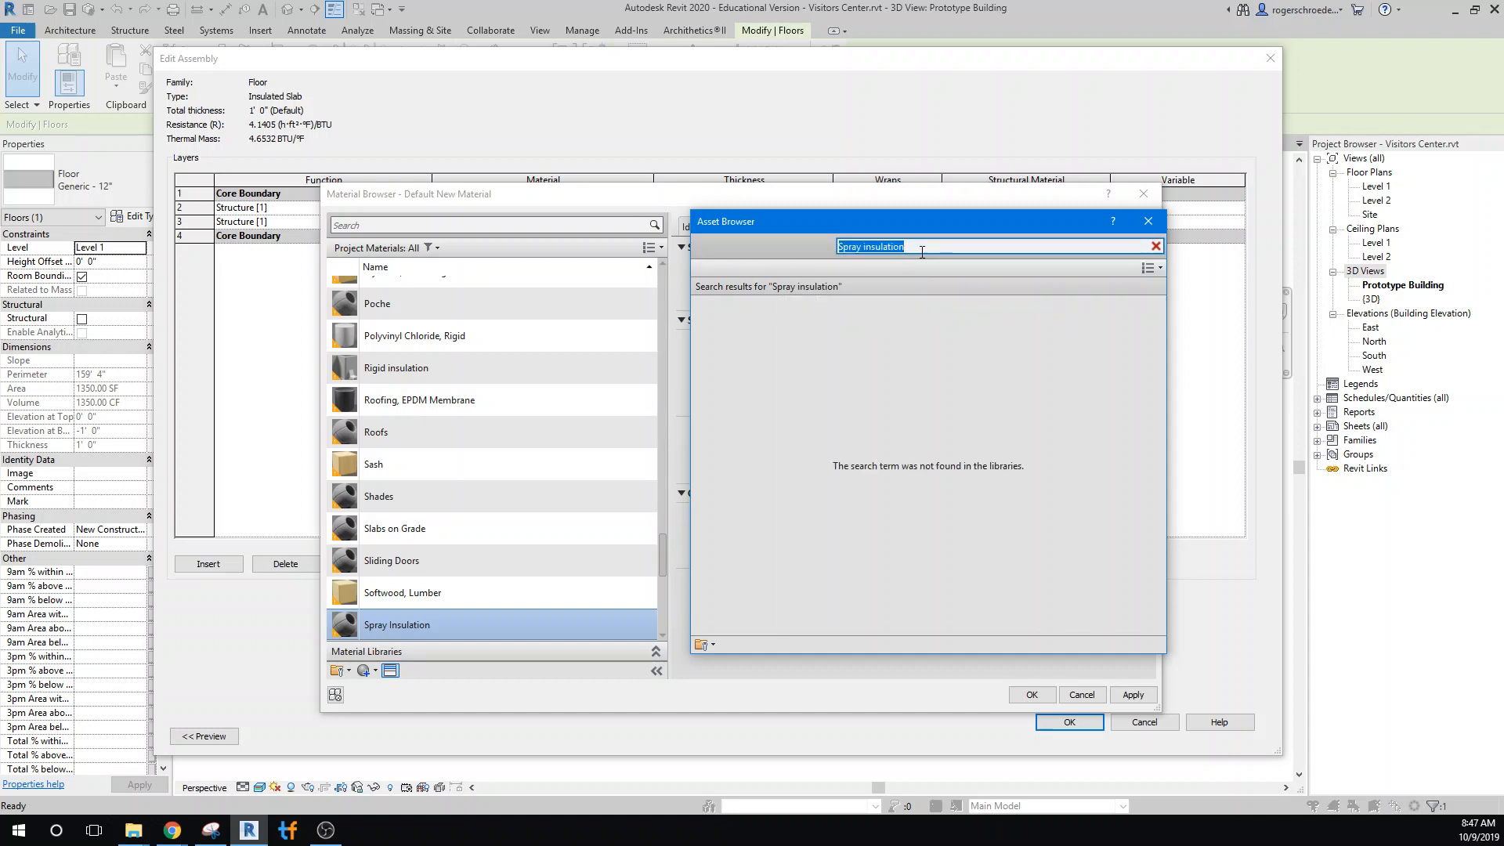
pyautogui.click(920, 247)
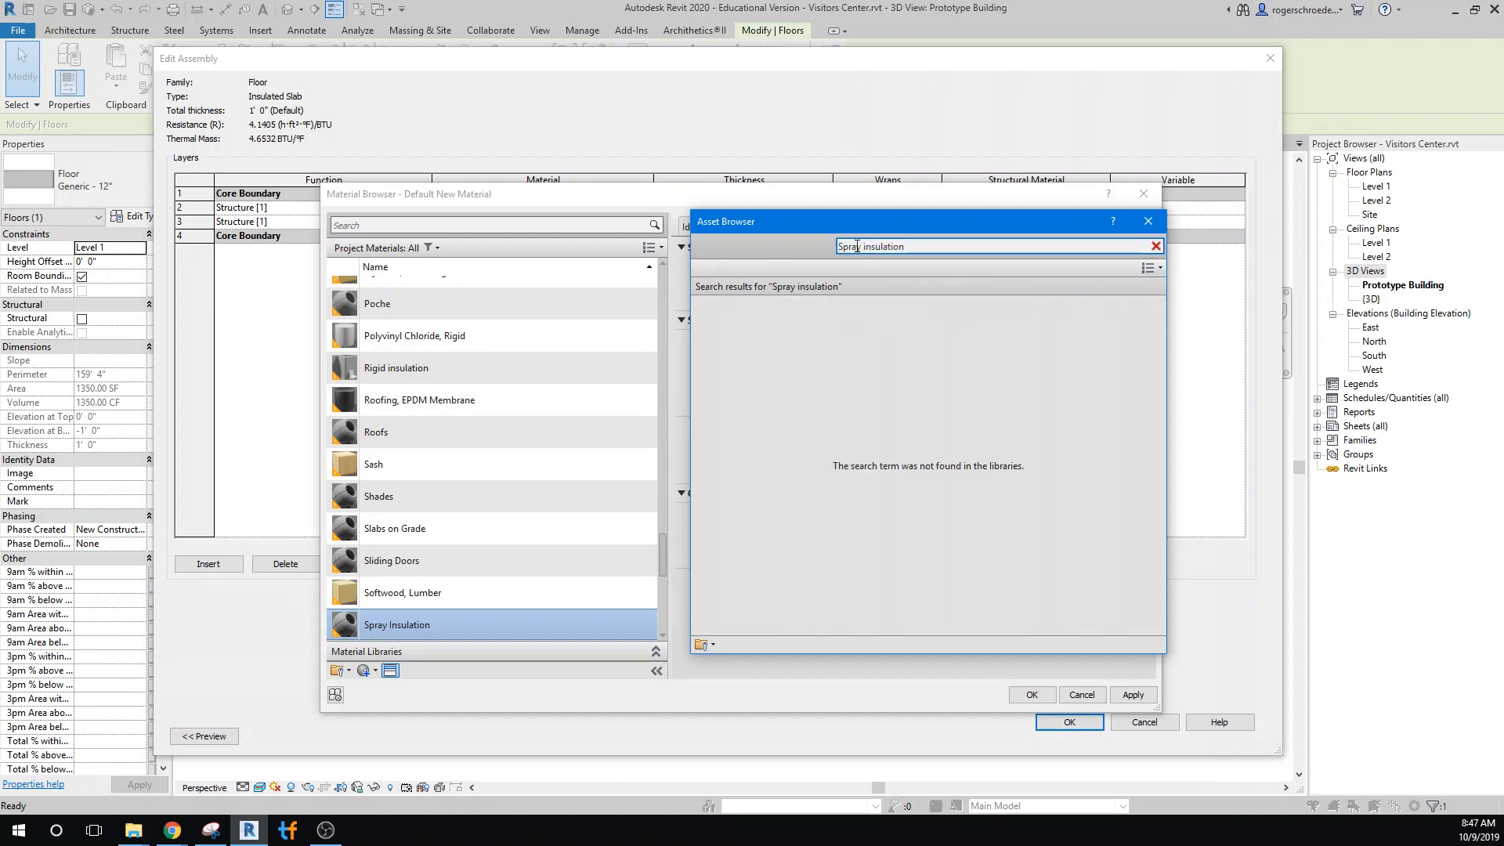
pyautogui.moveTo(862, 245); pyautogui.dragTo(815, 248)
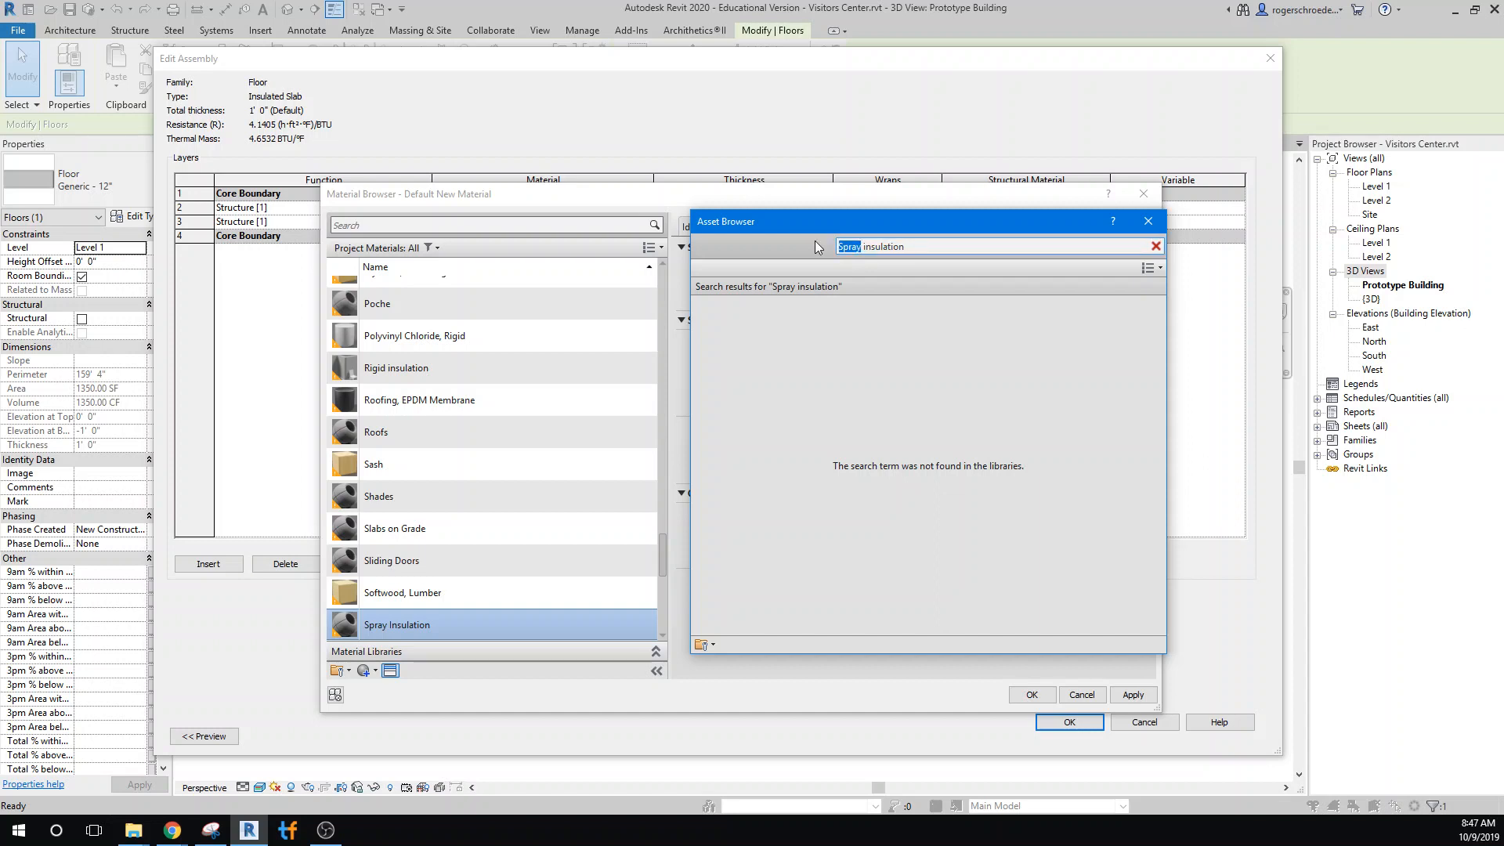
pyautogui.write('in place')
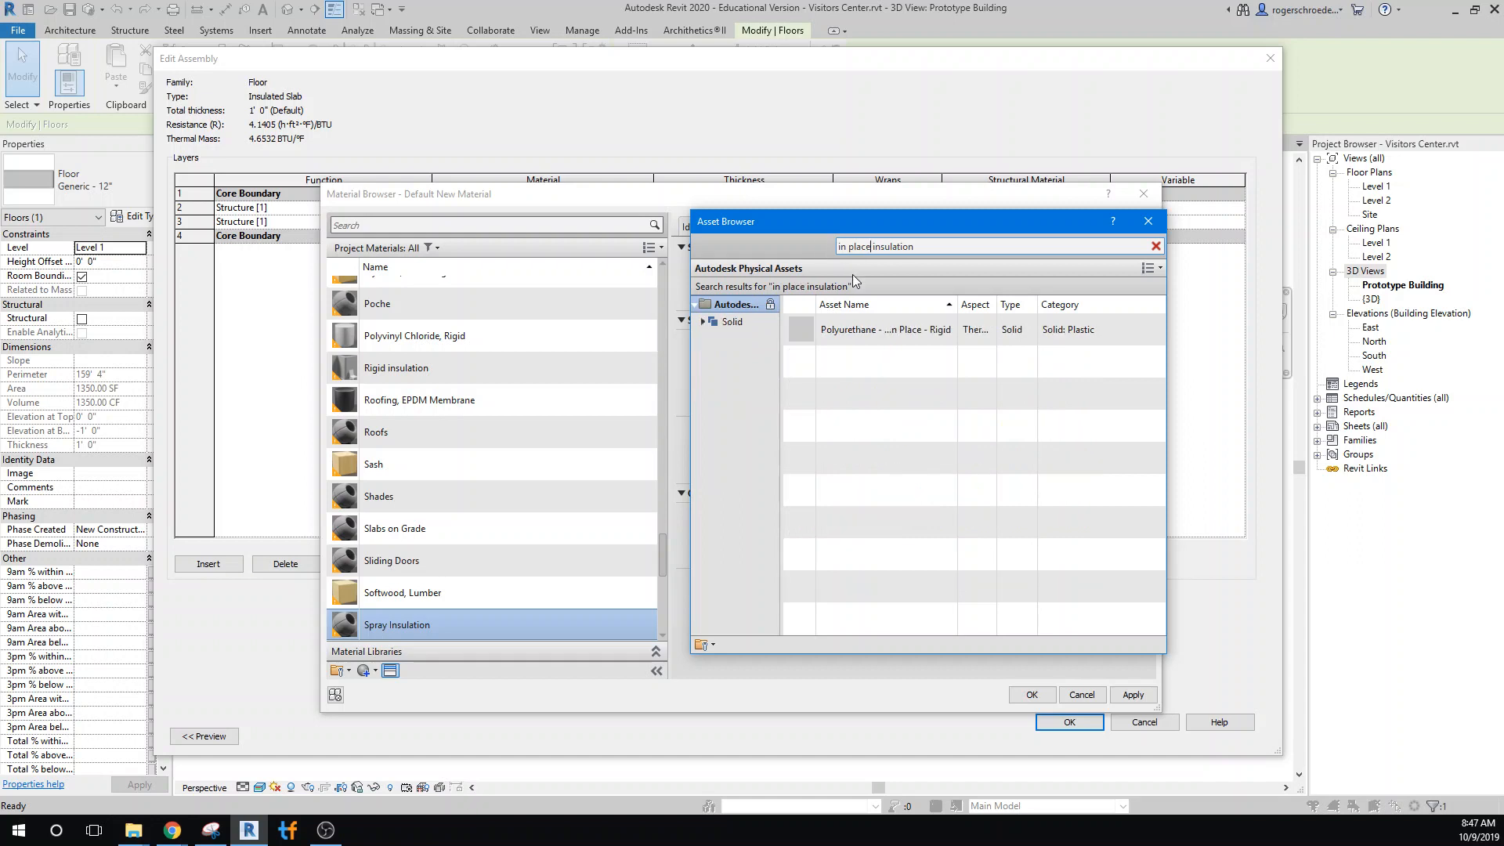
pyautogui.moveTo(856, 336)
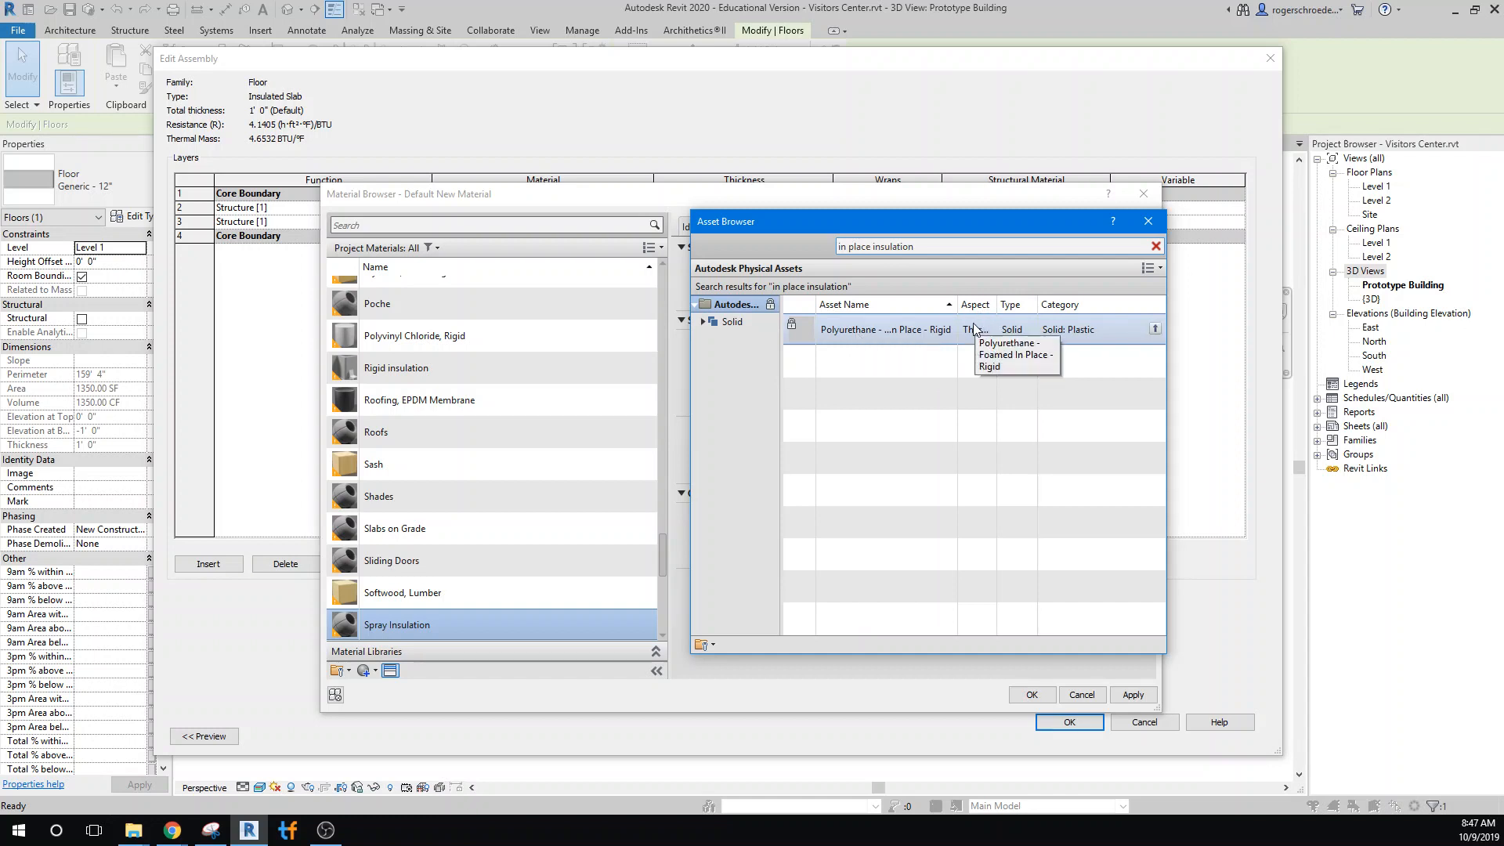
pyautogui.click(1154, 330)
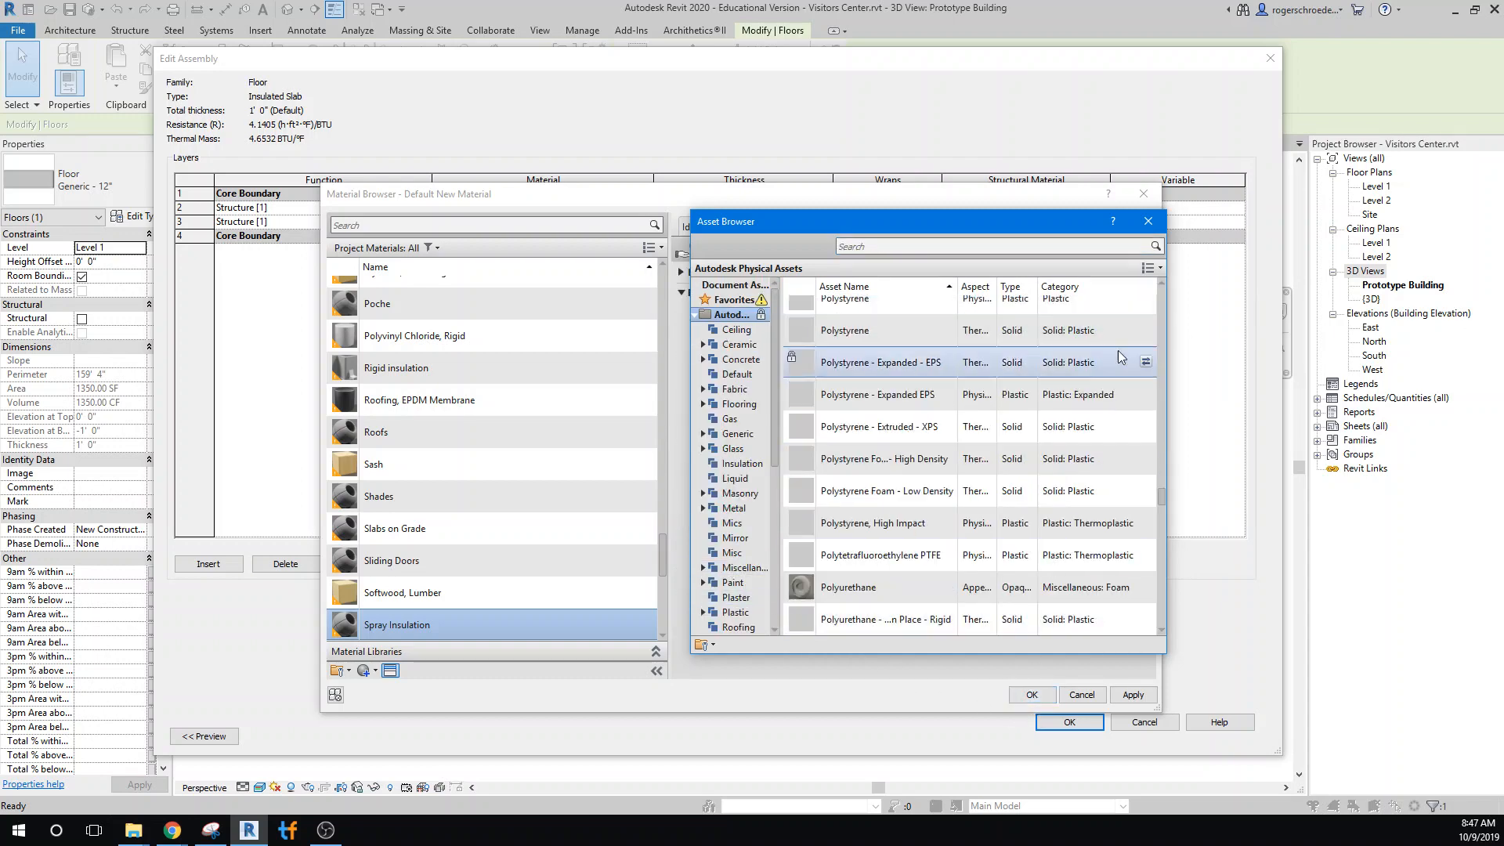
pyautogui.click(1146, 222)
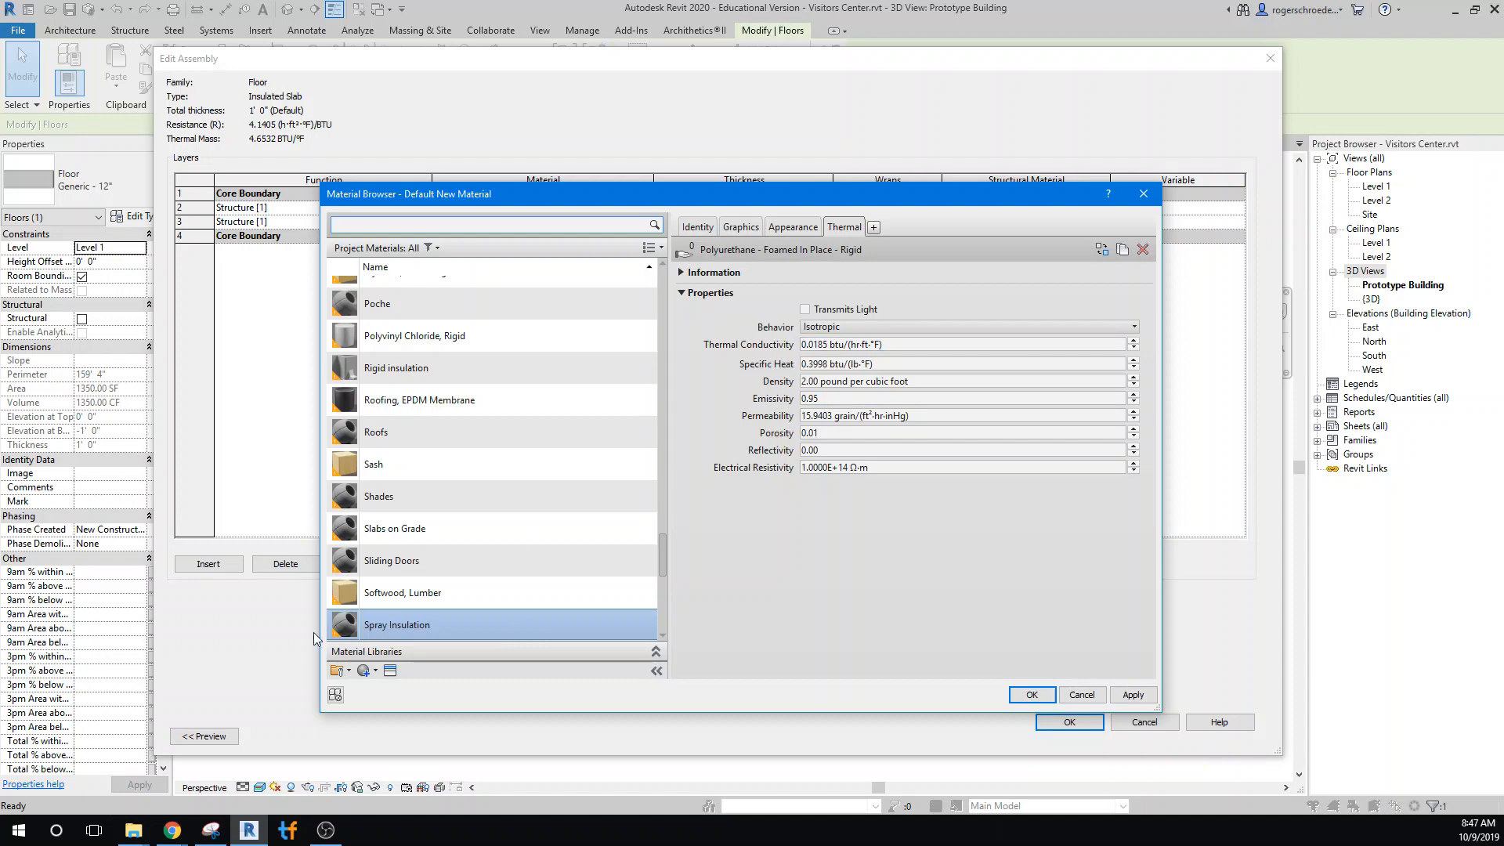
# Assign Spray Insulation to the slab's lower structure layer and accept the Insulated Slab's assembly and type properties
pyautogui.click(1035, 698)
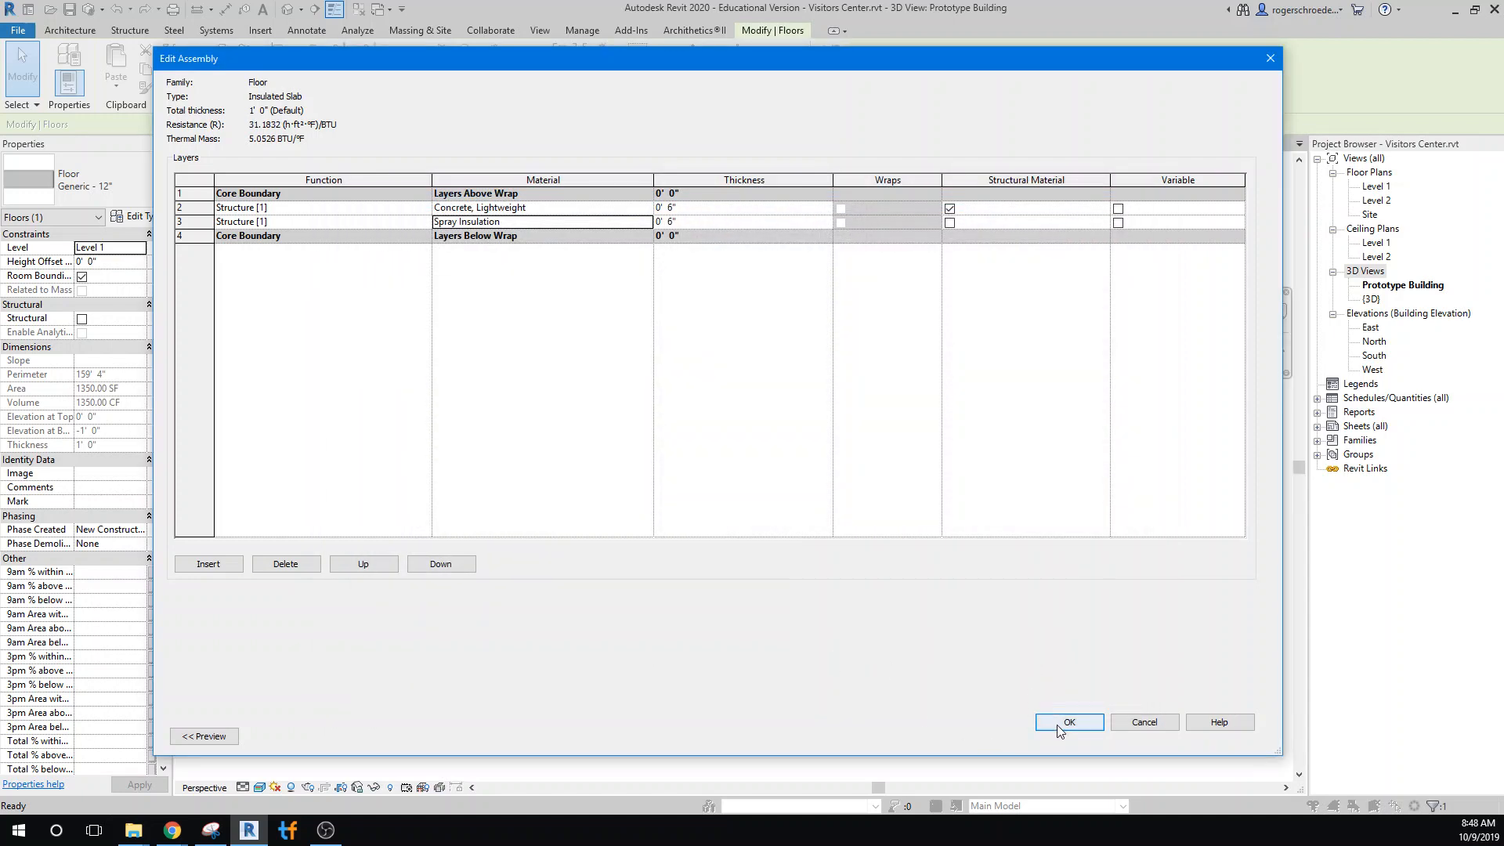
pyautogui.click(1059, 728)
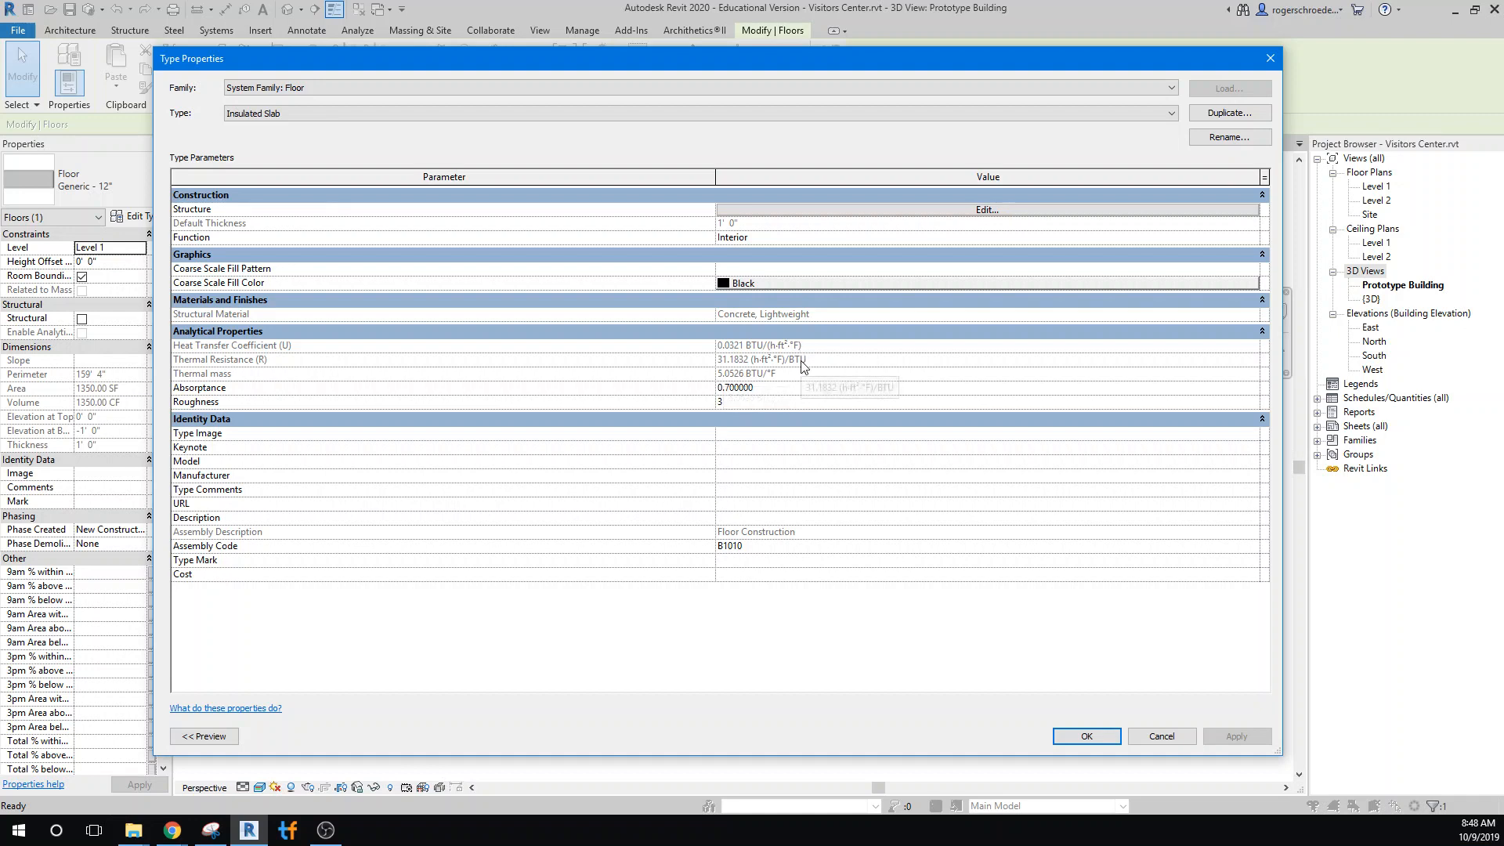
pyautogui.click(1104, 736)
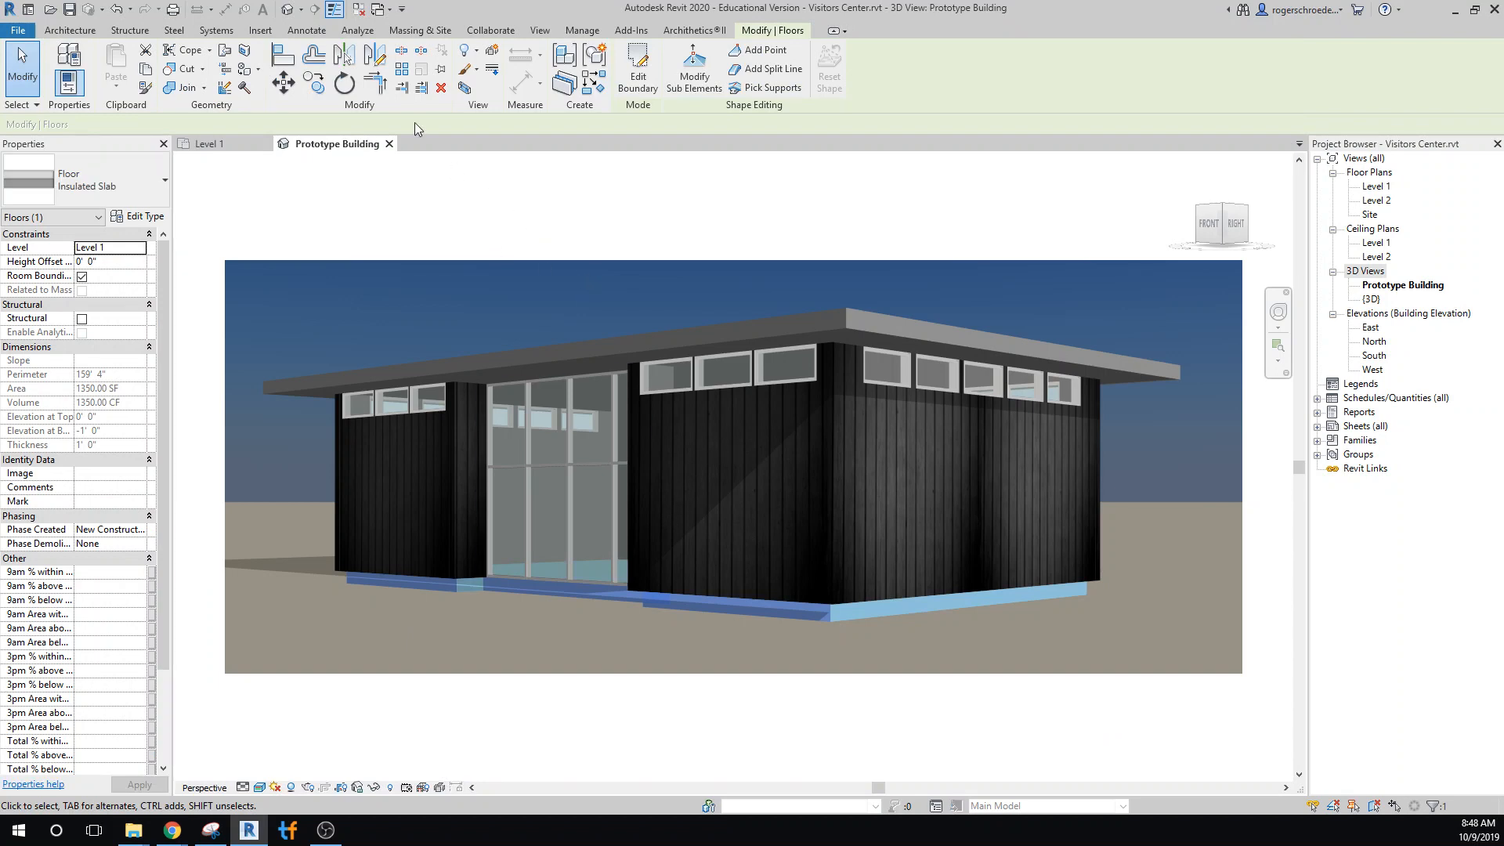
# Review the project's location and nearby weather stations in the energy optimization location settings
pyautogui.click(360, 36)
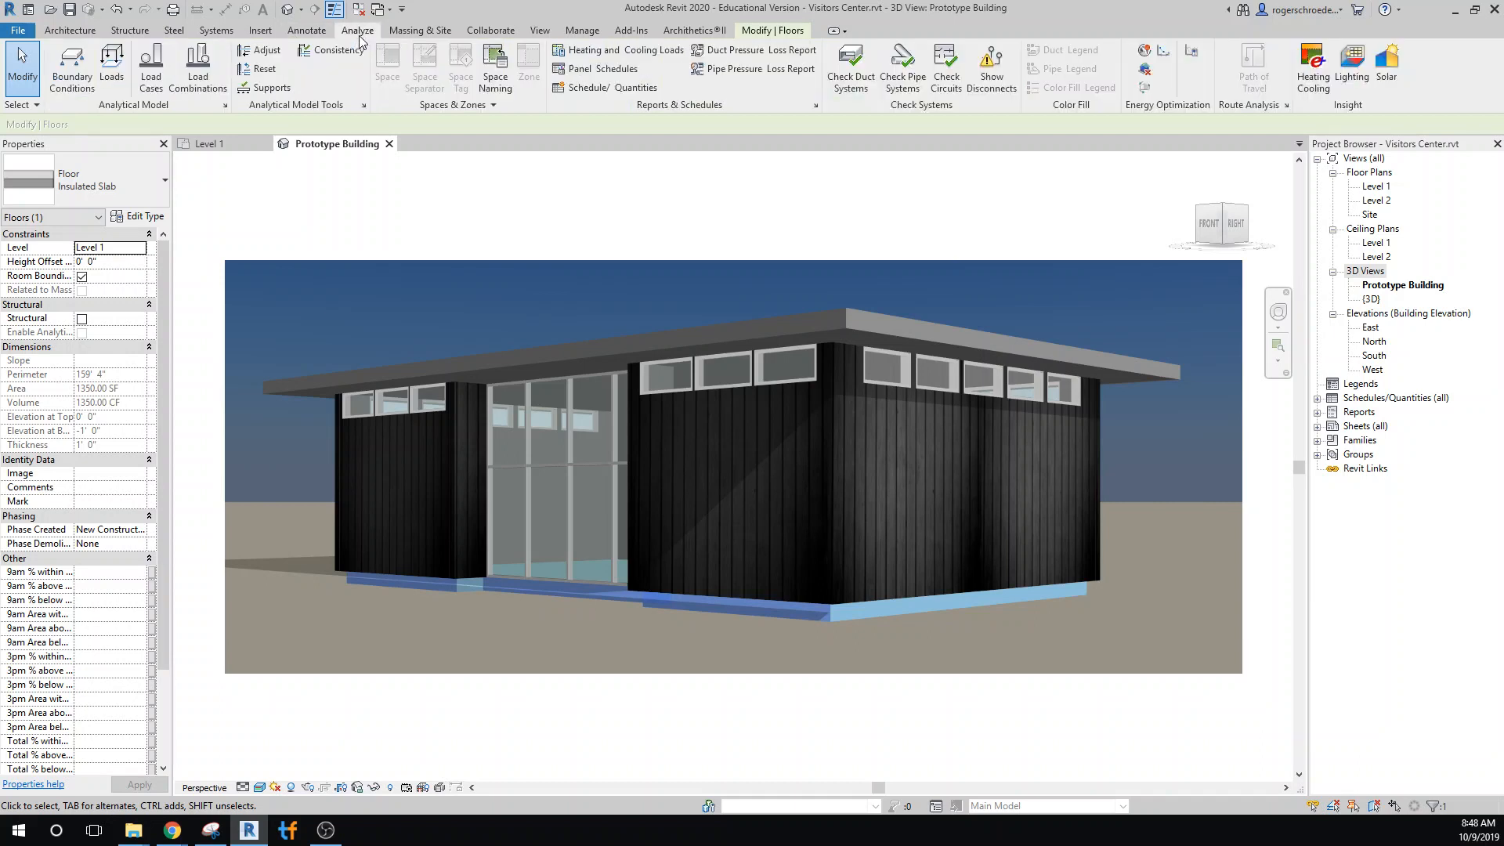
pyautogui.click(1145, 51)
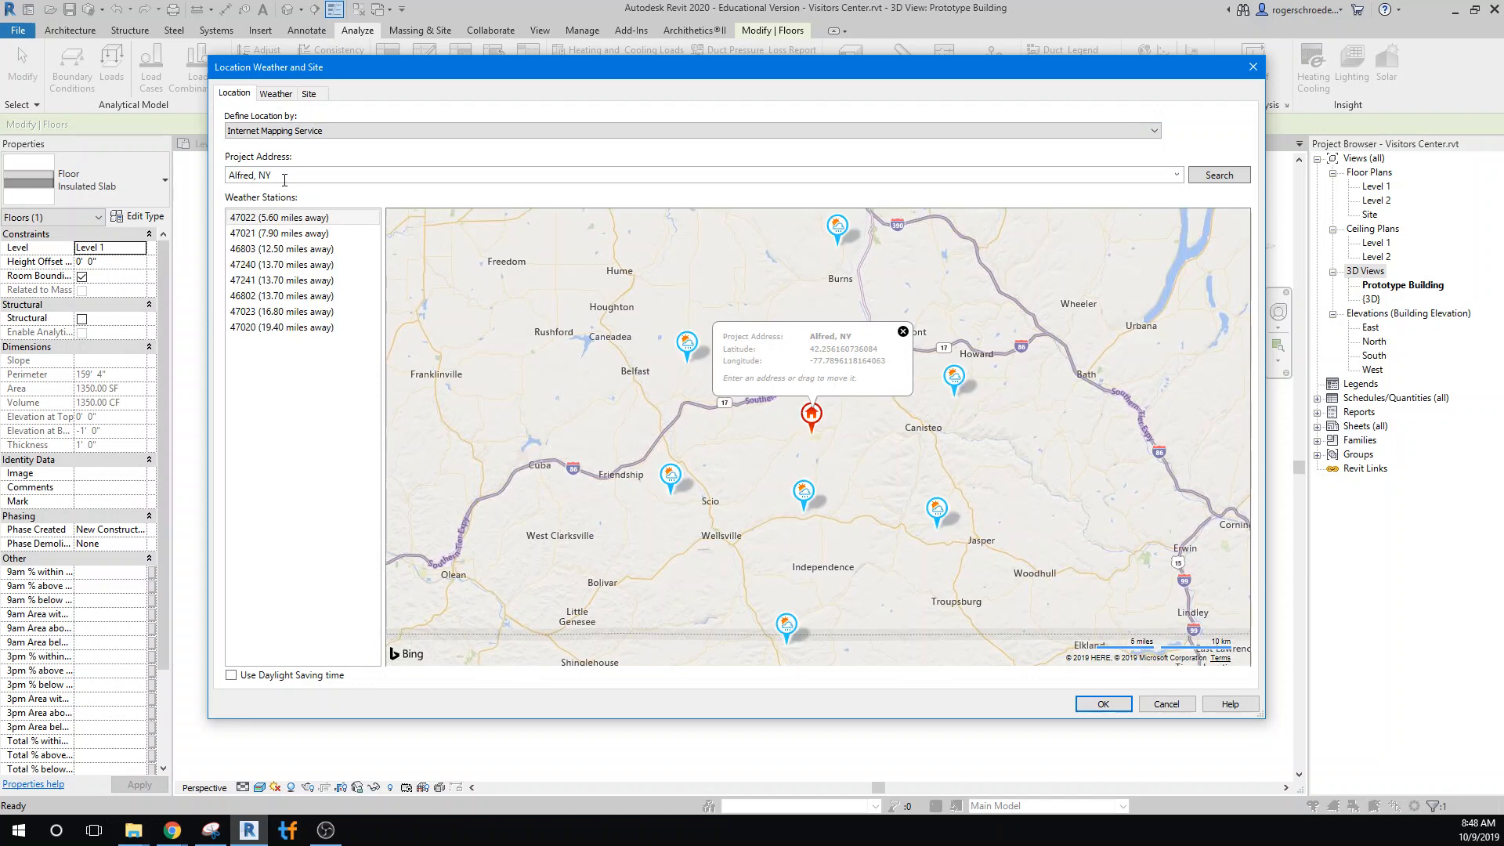
pyautogui.doubleClick(285, 179)
pyautogui.moveTo(707, 360)
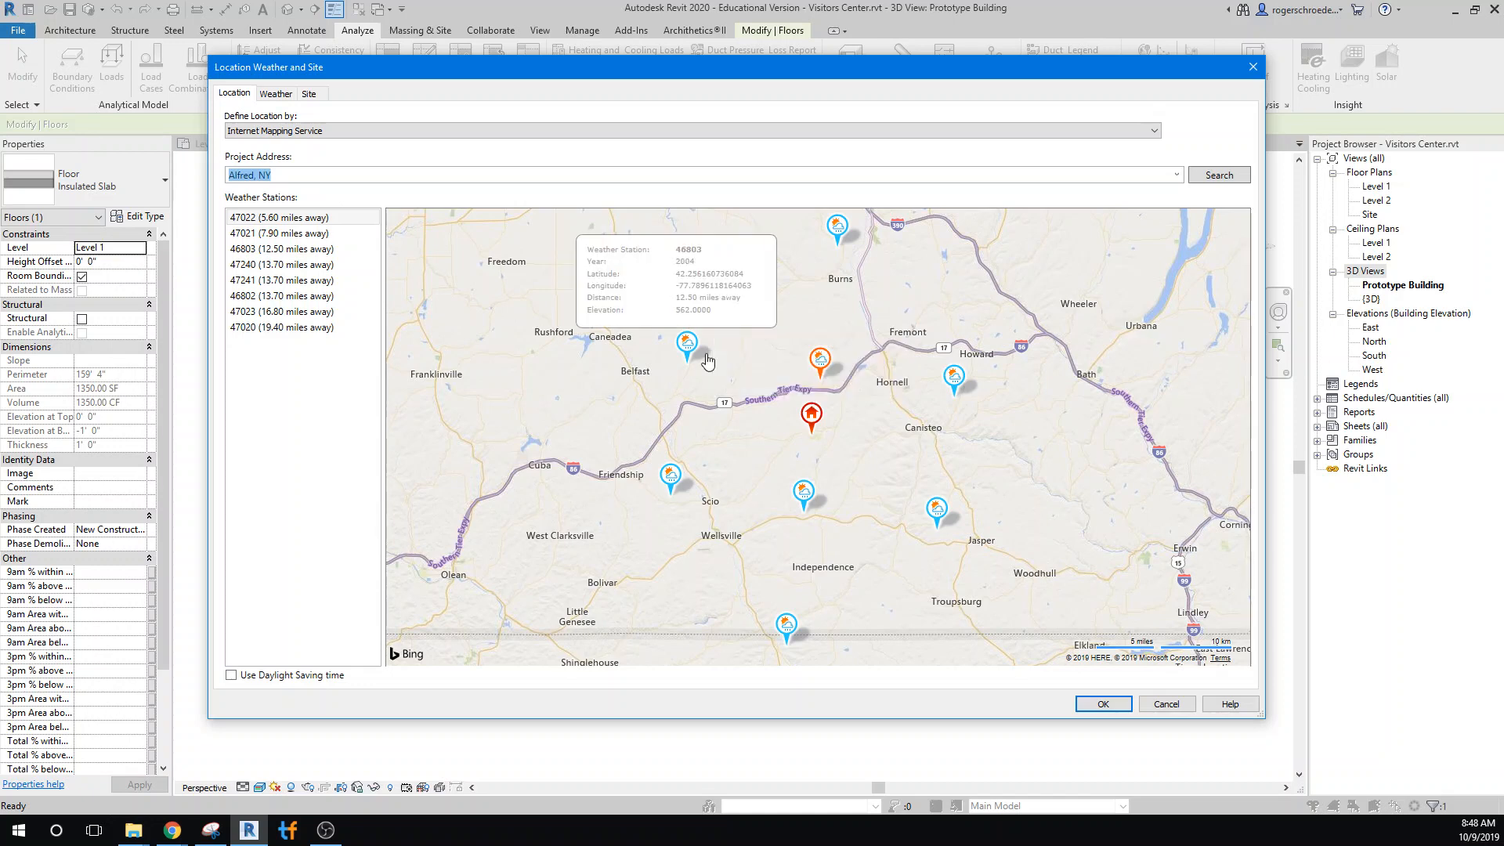
pyautogui.click(1097, 704)
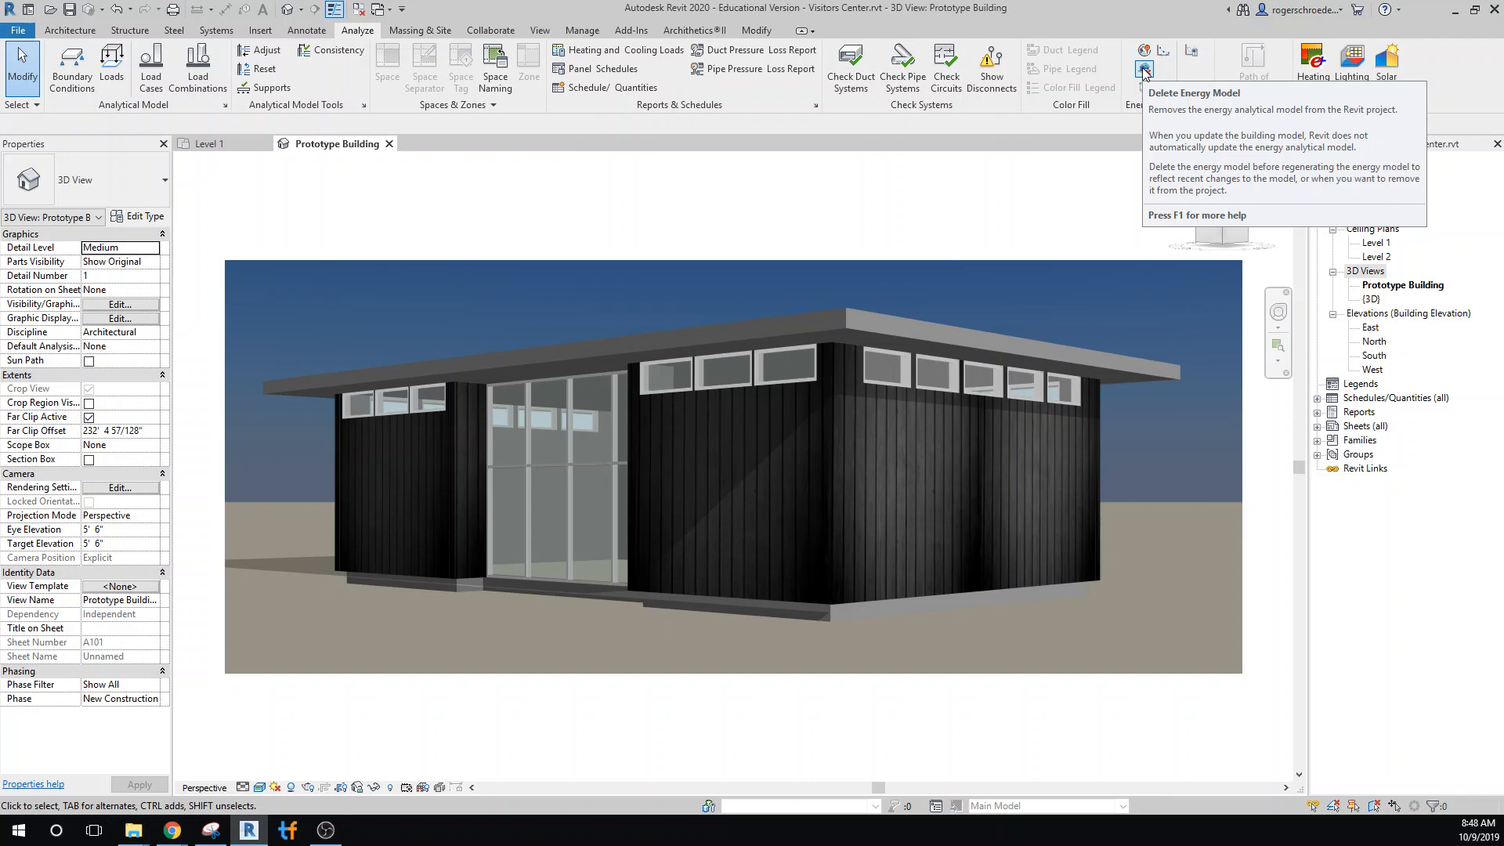
# Delete the existing energy model and create a new energy analytical model of the building
pyautogui.click(1144, 71)
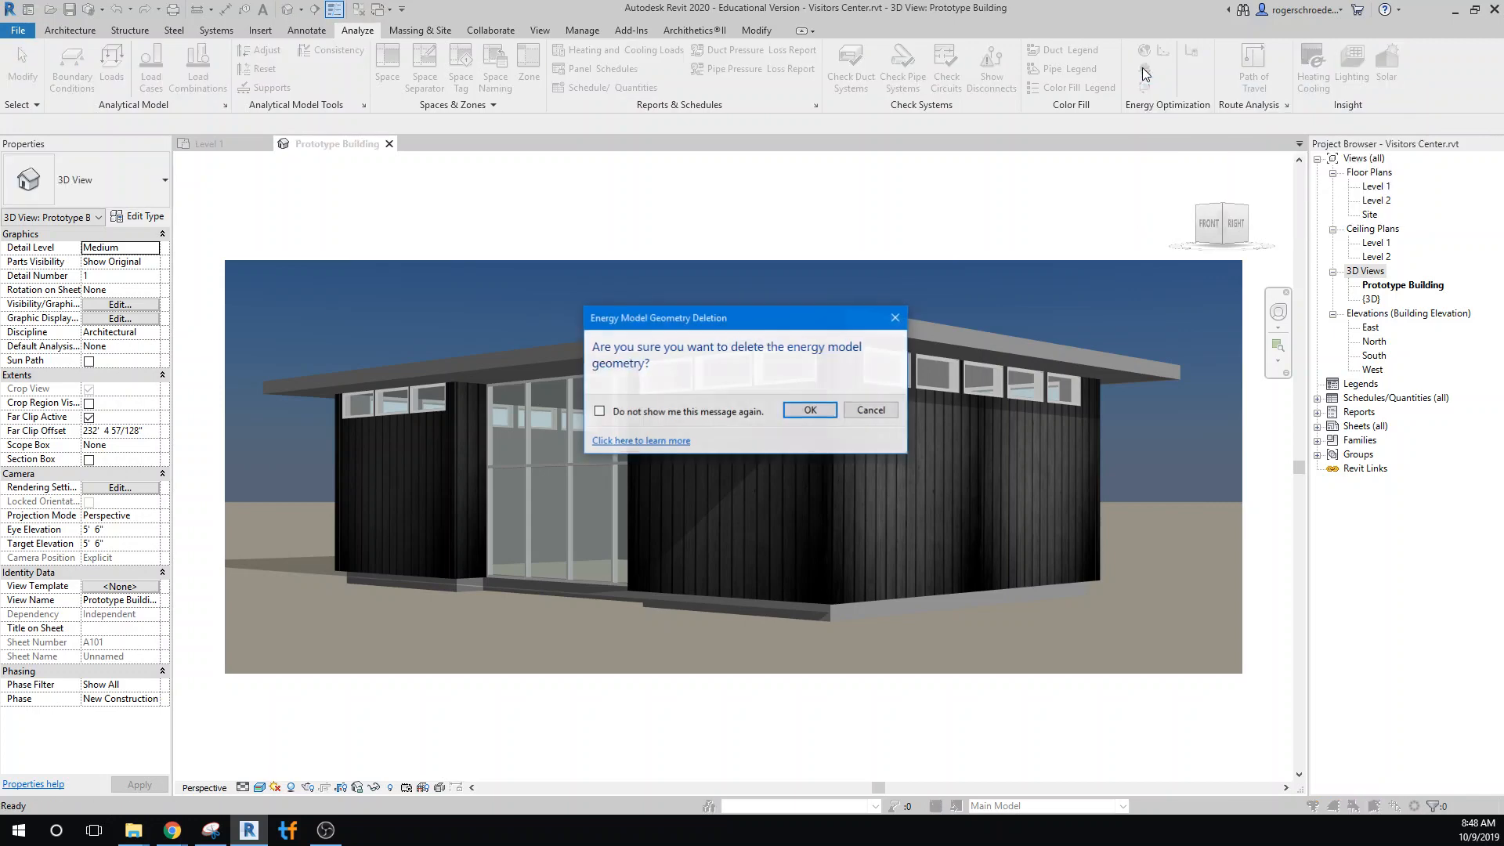
pyautogui.click(796, 412)
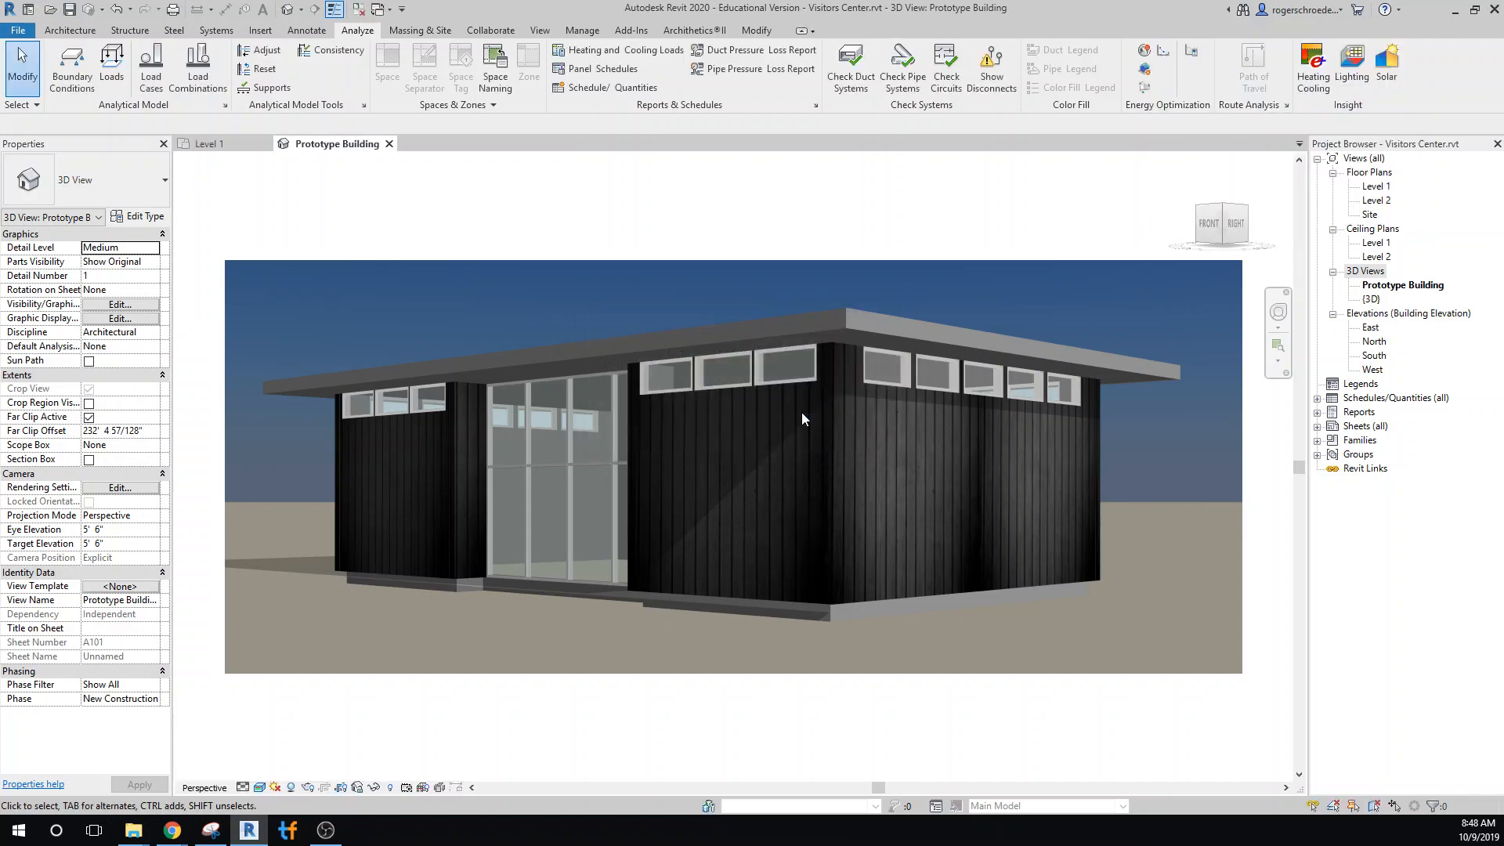
pyautogui.click(1145, 73)
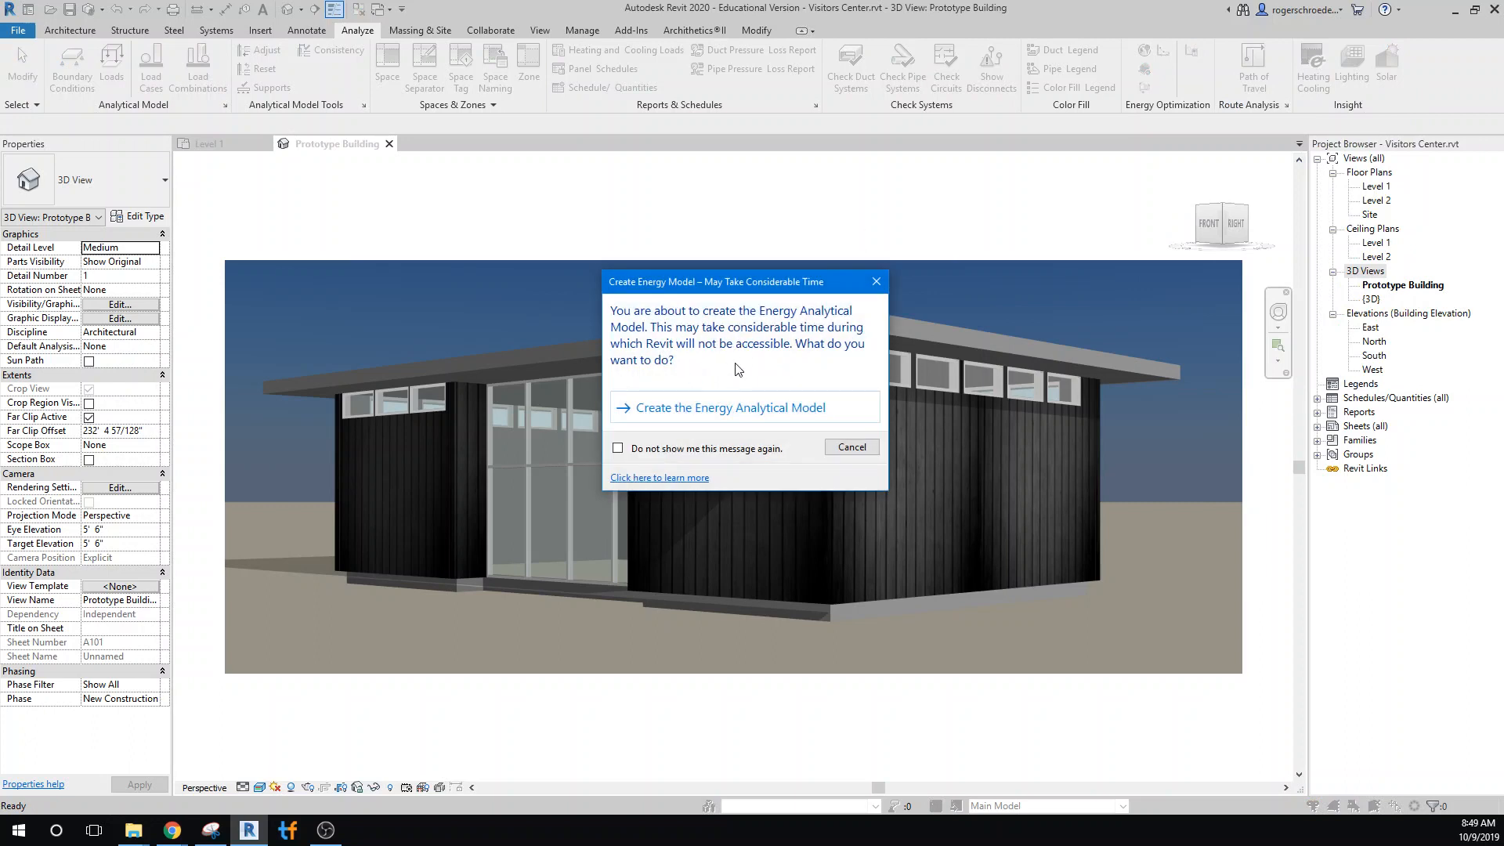
pyautogui.click(714, 408)
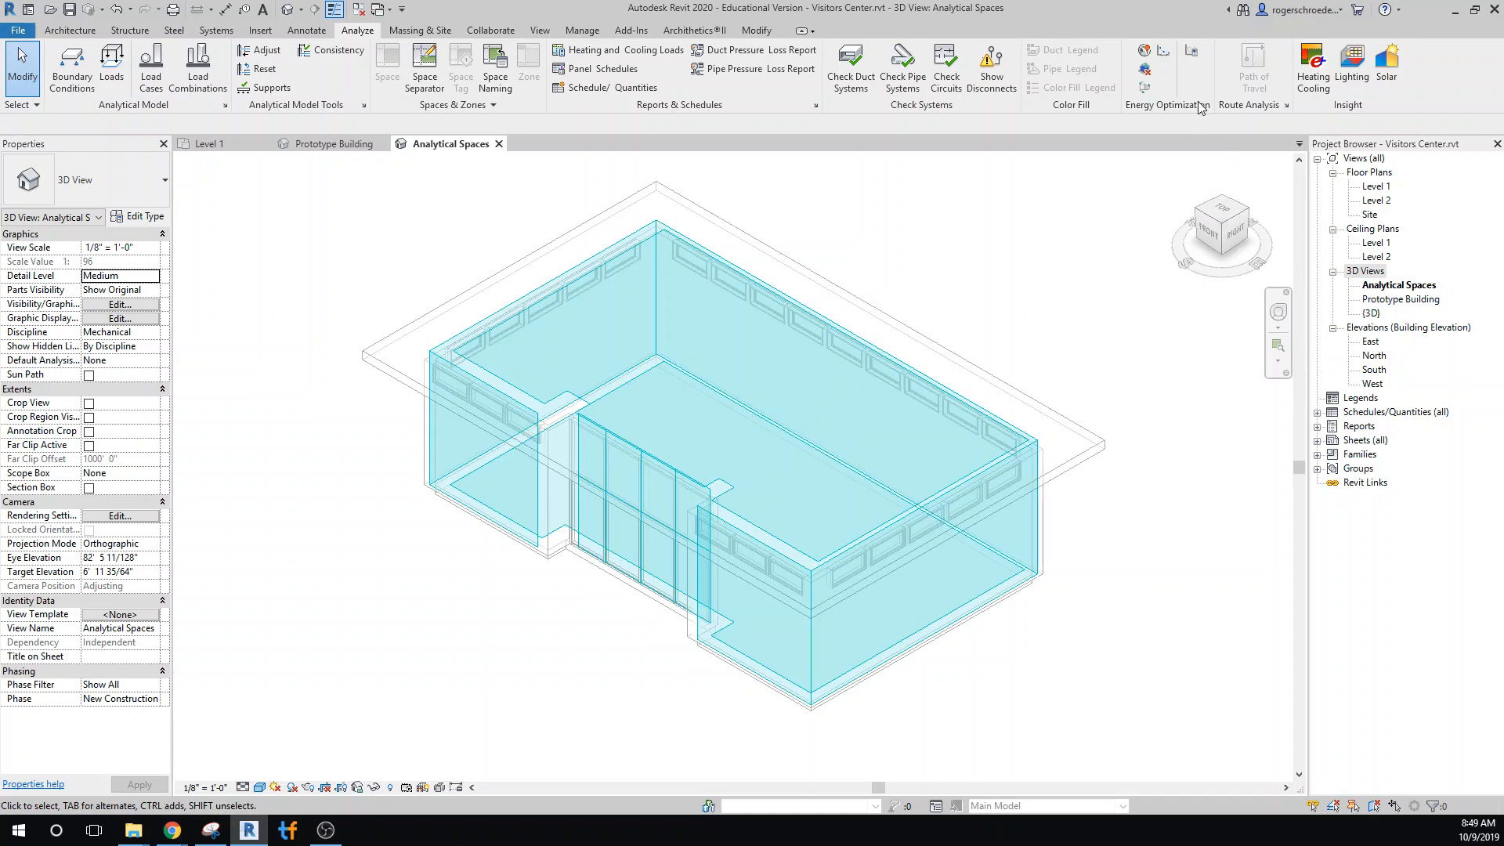
# Review the energy settings' analytical mode, outdoor air information and conceptual construction types
pyautogui.click(1190, 54)
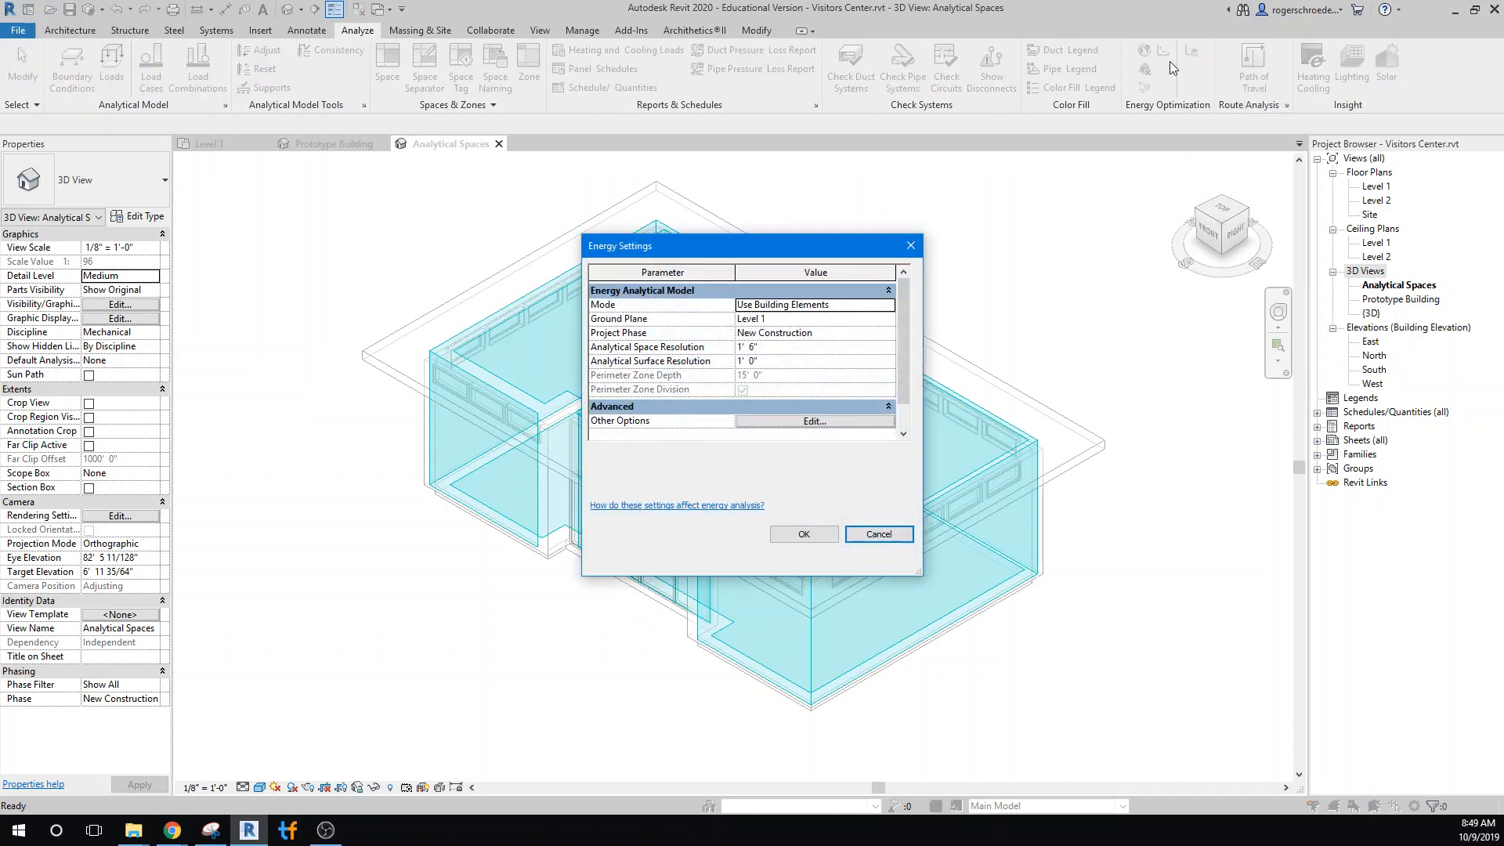
pyautogui.click(877, 311)
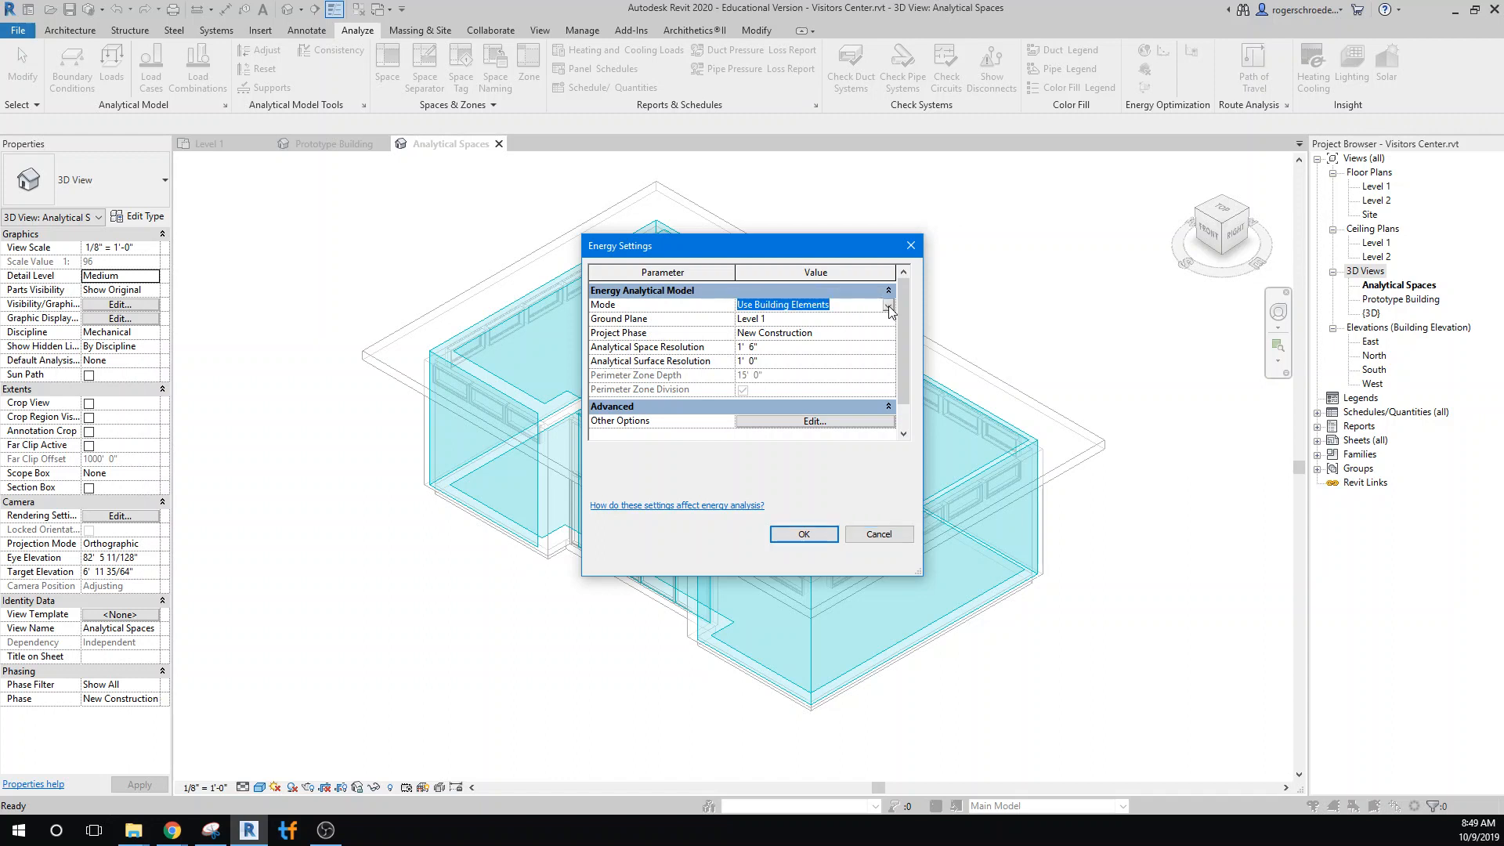
pyautogui.click(888, 305)
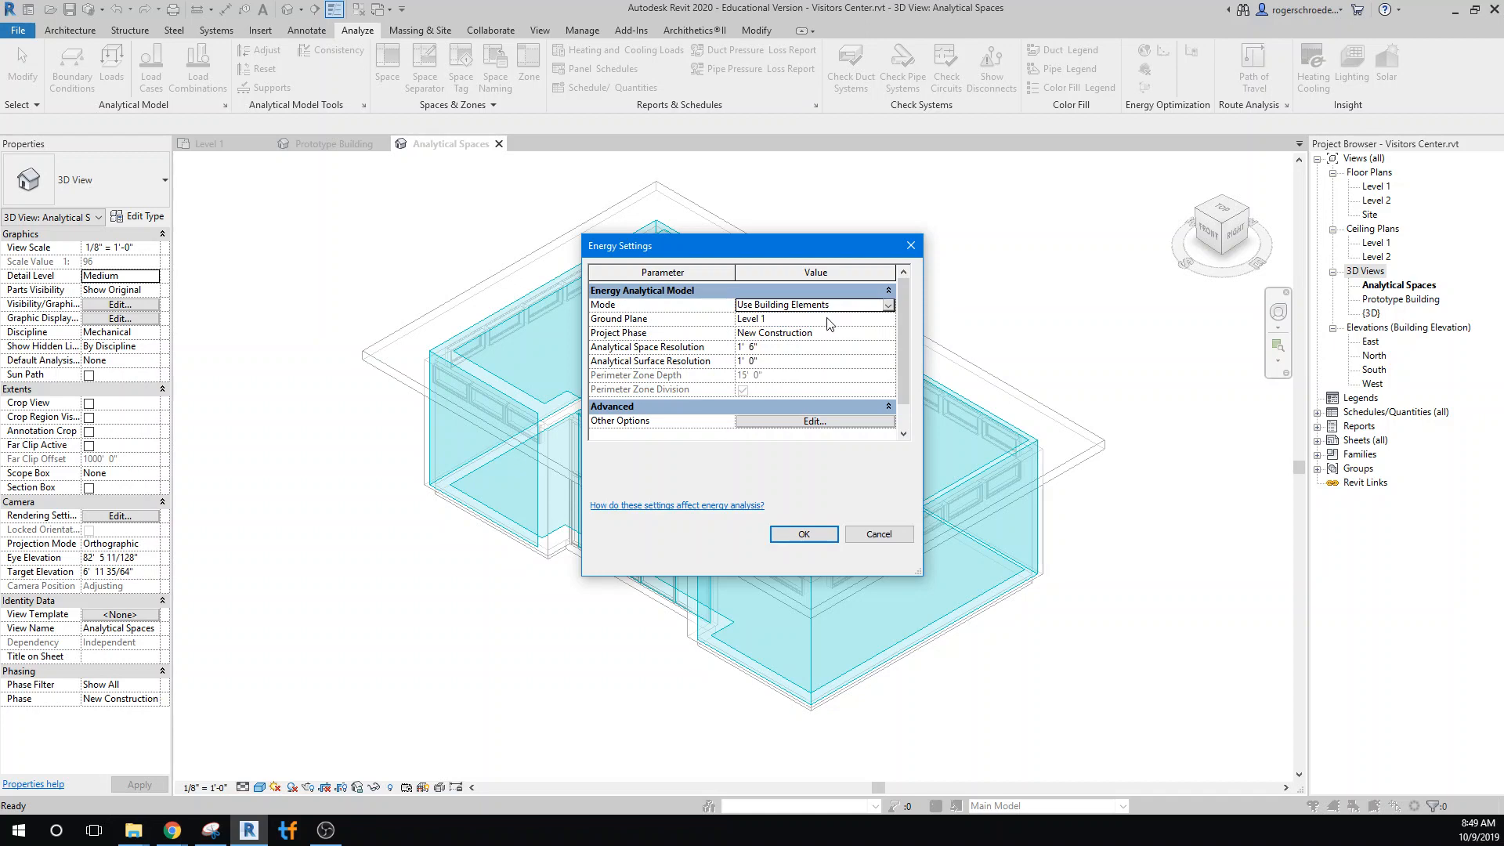
pyautogui.click(768, 422)
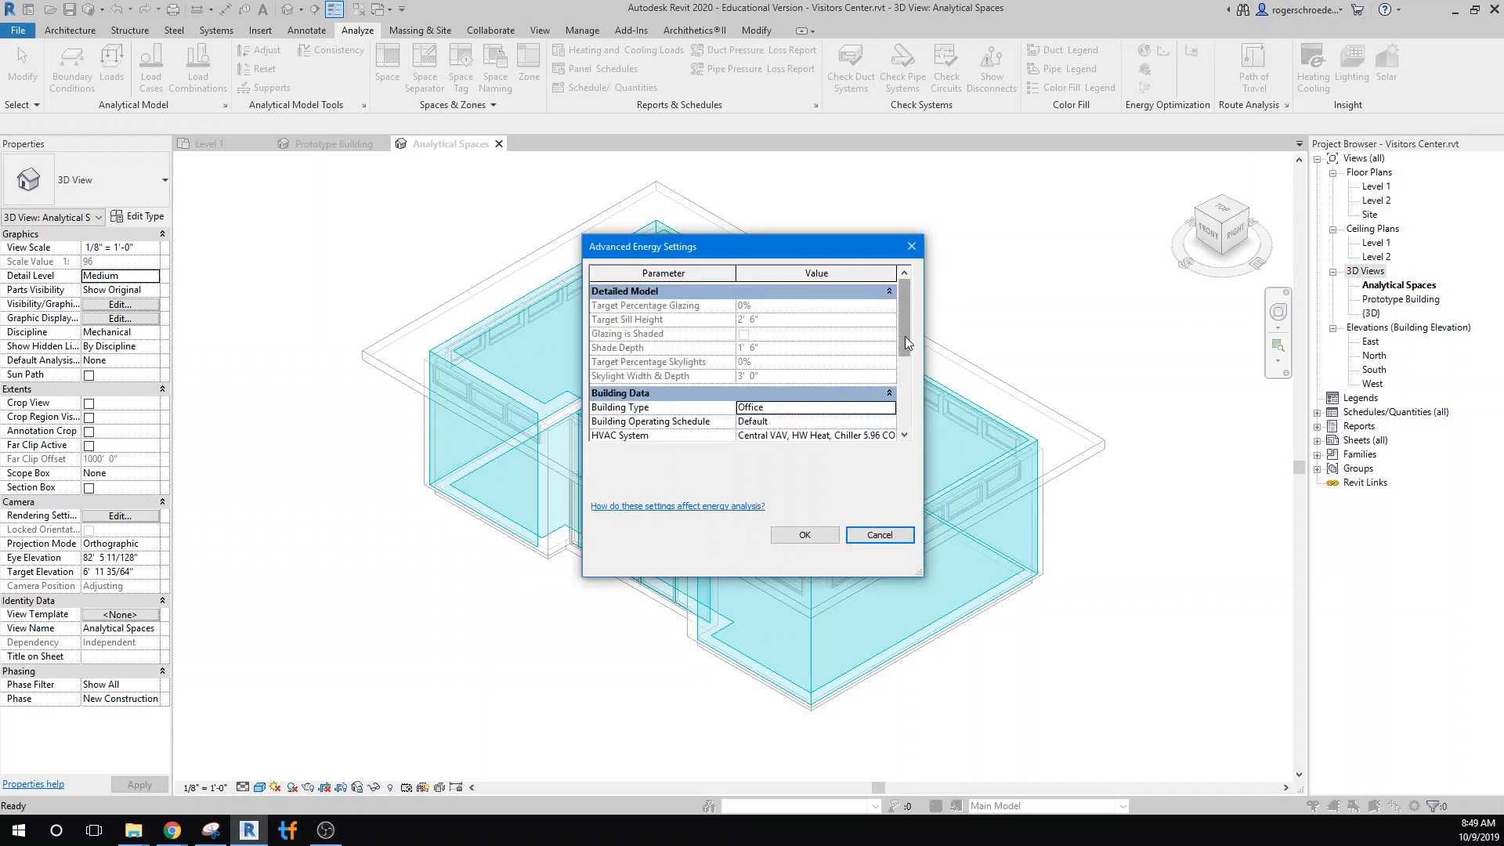
pyautogui.moveTo(909, 351); pyautogui.dragTo(913, 394)
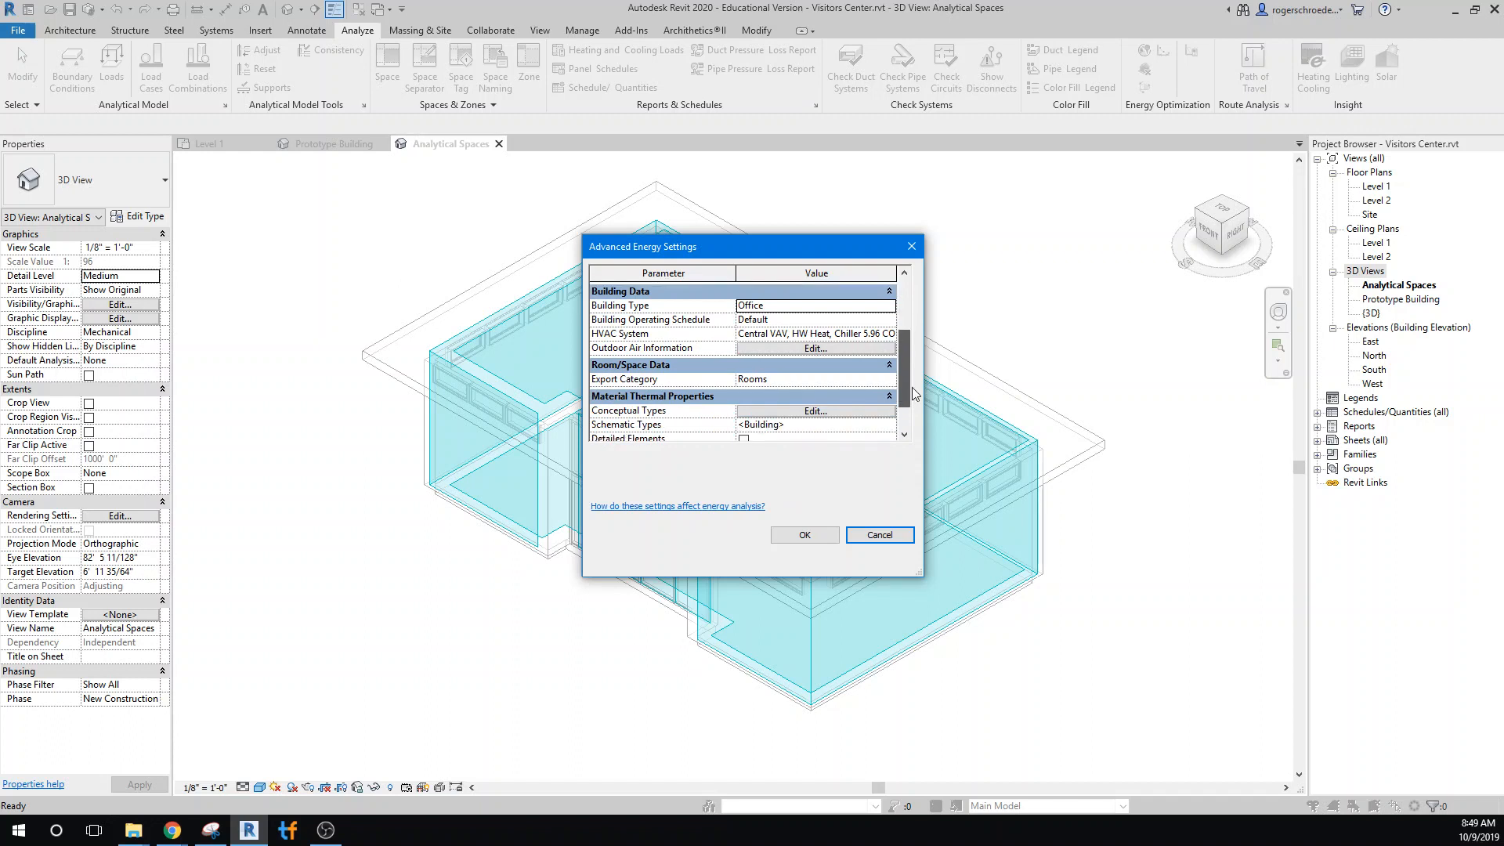
pyautogui.click(797, 350)
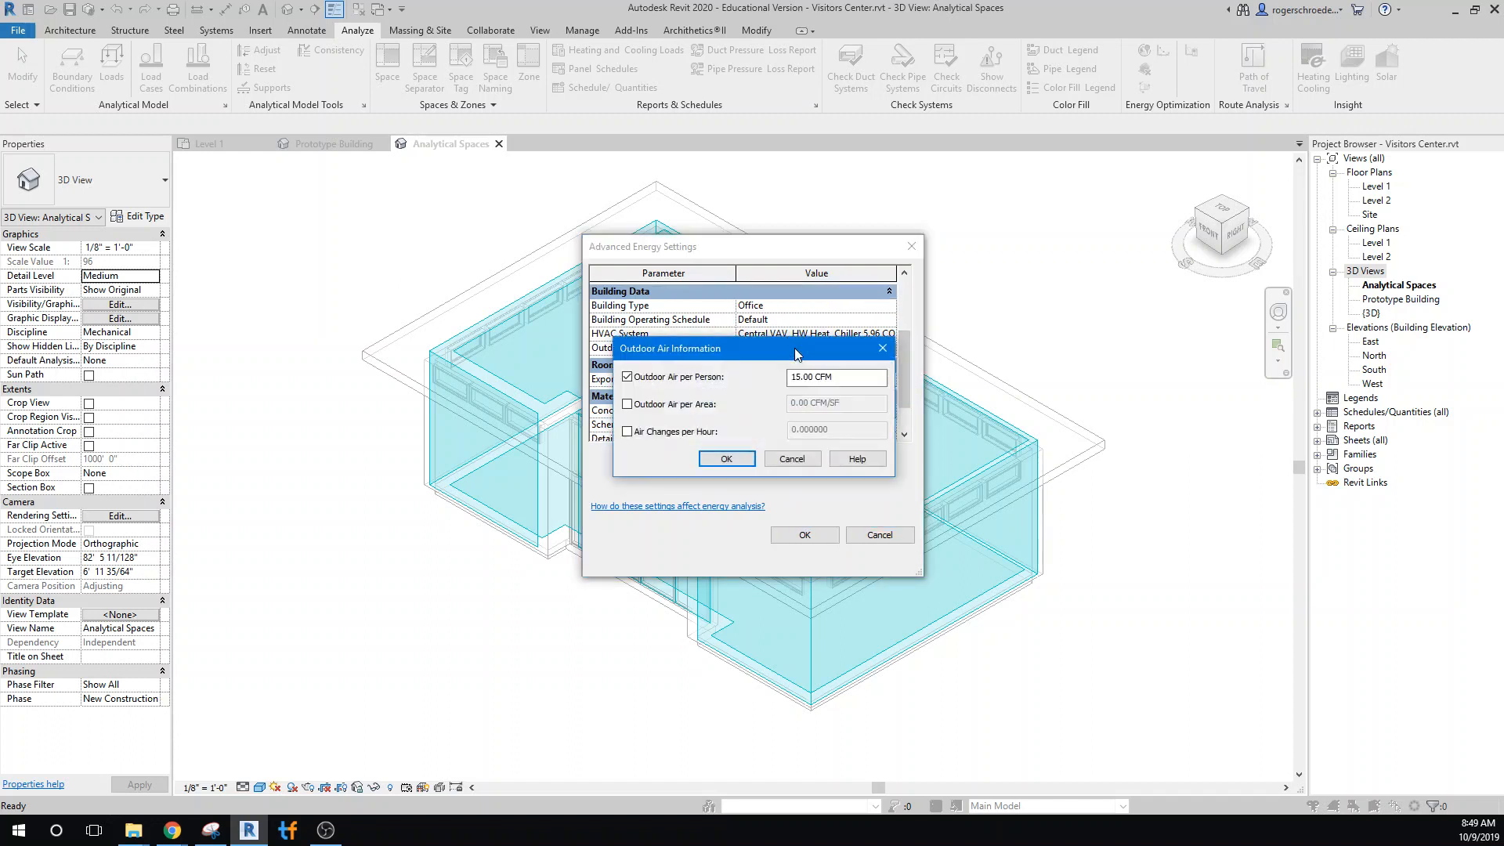
pyautogui.click(778, 461)
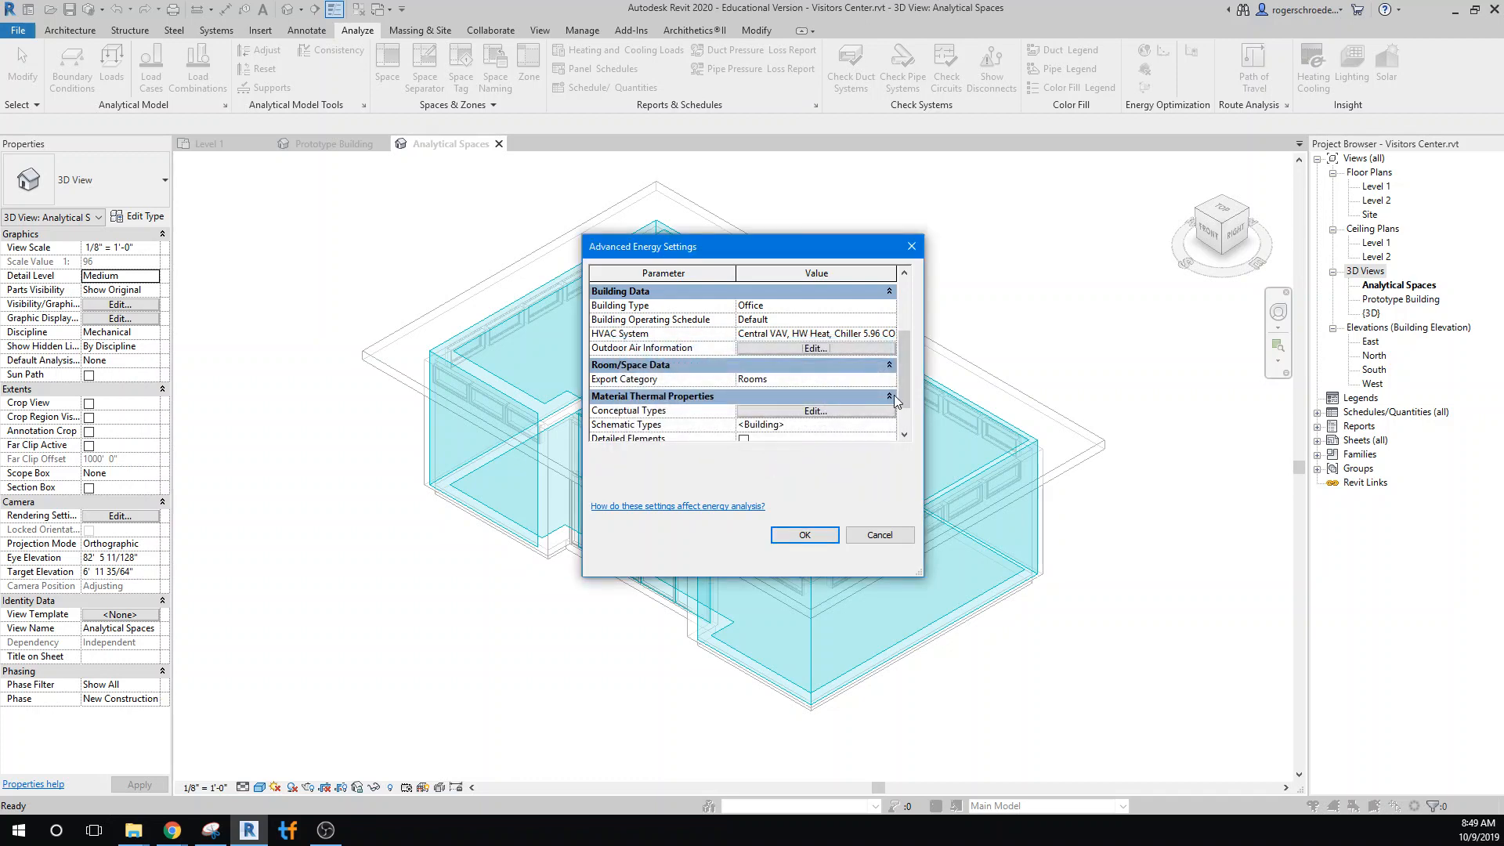
pyautogui.moveTo(906, 400); pyautogui.dragTo(898, 394)
pyautogui.click(812, 411)
pyautogui.click(815, 528)
# Enable Detailed Elements under the material thermal properties of the advanced energy settings
pyautogui.scroll(-2, 909, 364)
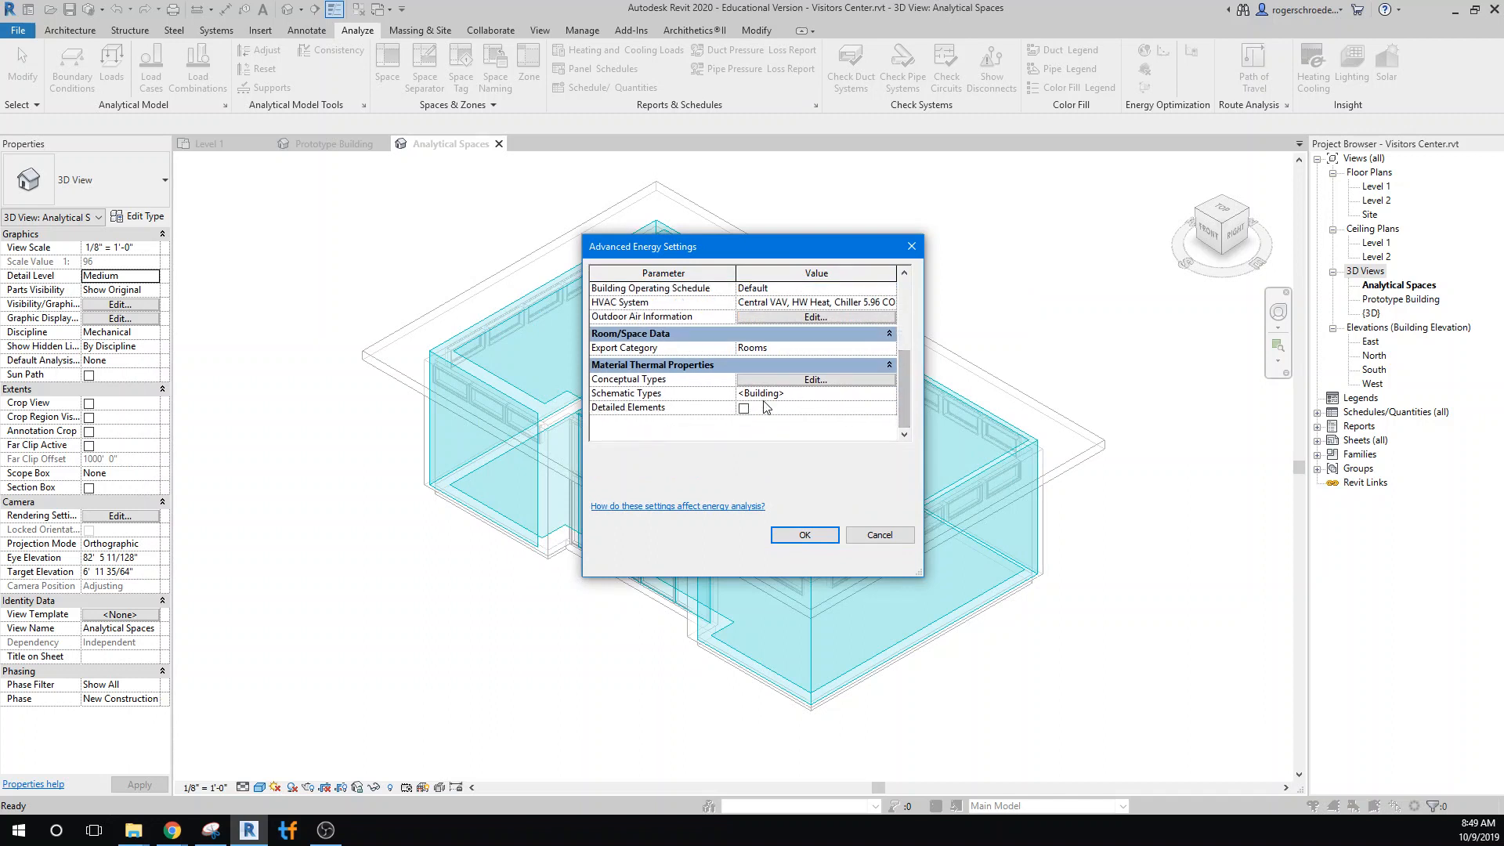
pyautogui.click(744, 408)
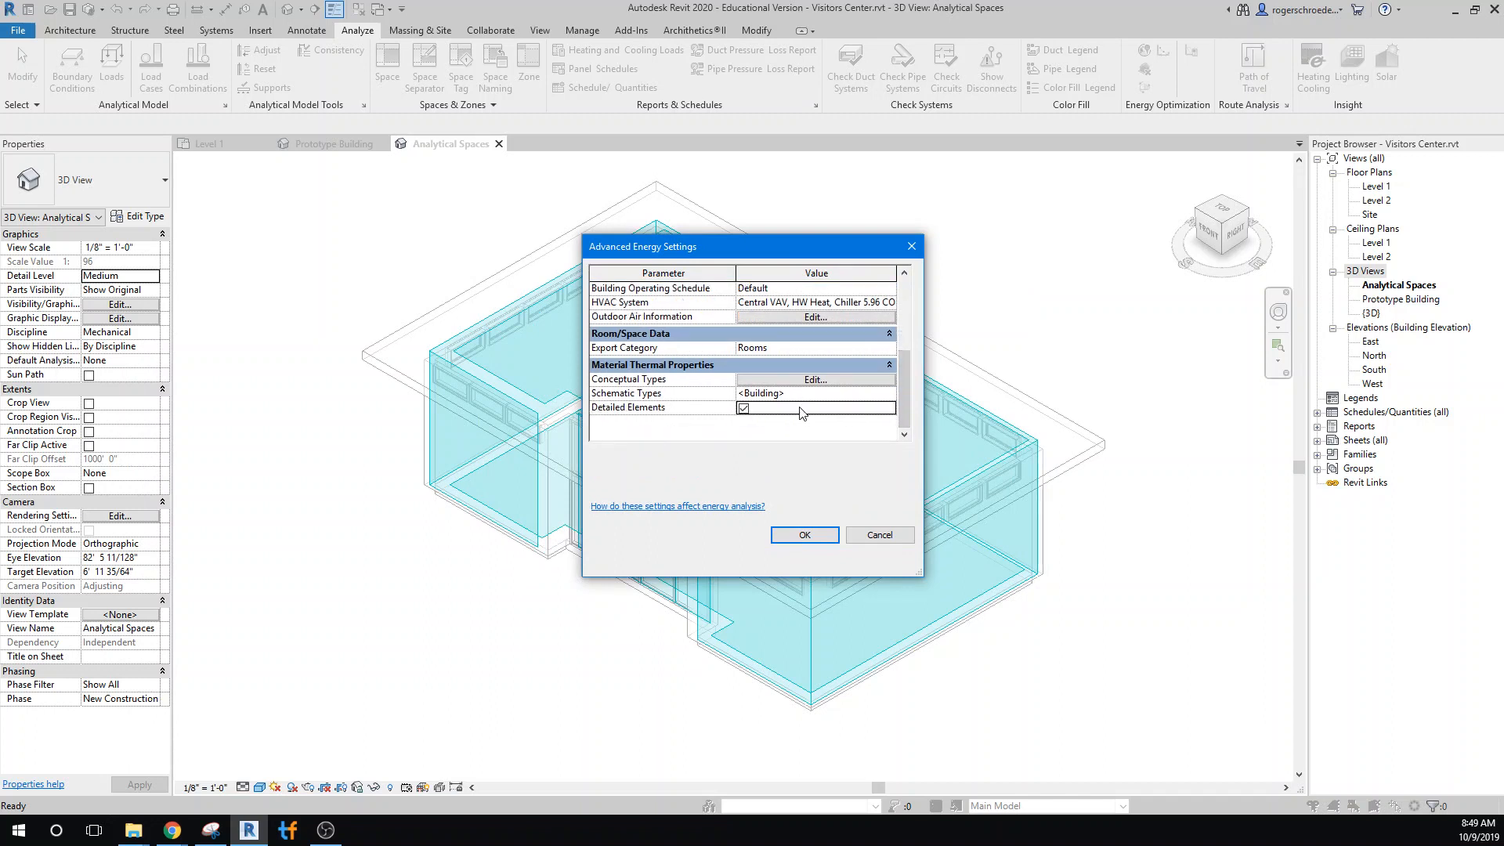
pyautogui.moveTo(903, 416)
pyautogui.mouseDown()
pyautogui.moveTo(904, 339)
pyautogui.moveTo(913, 425)
pyautogui.mouseUp()
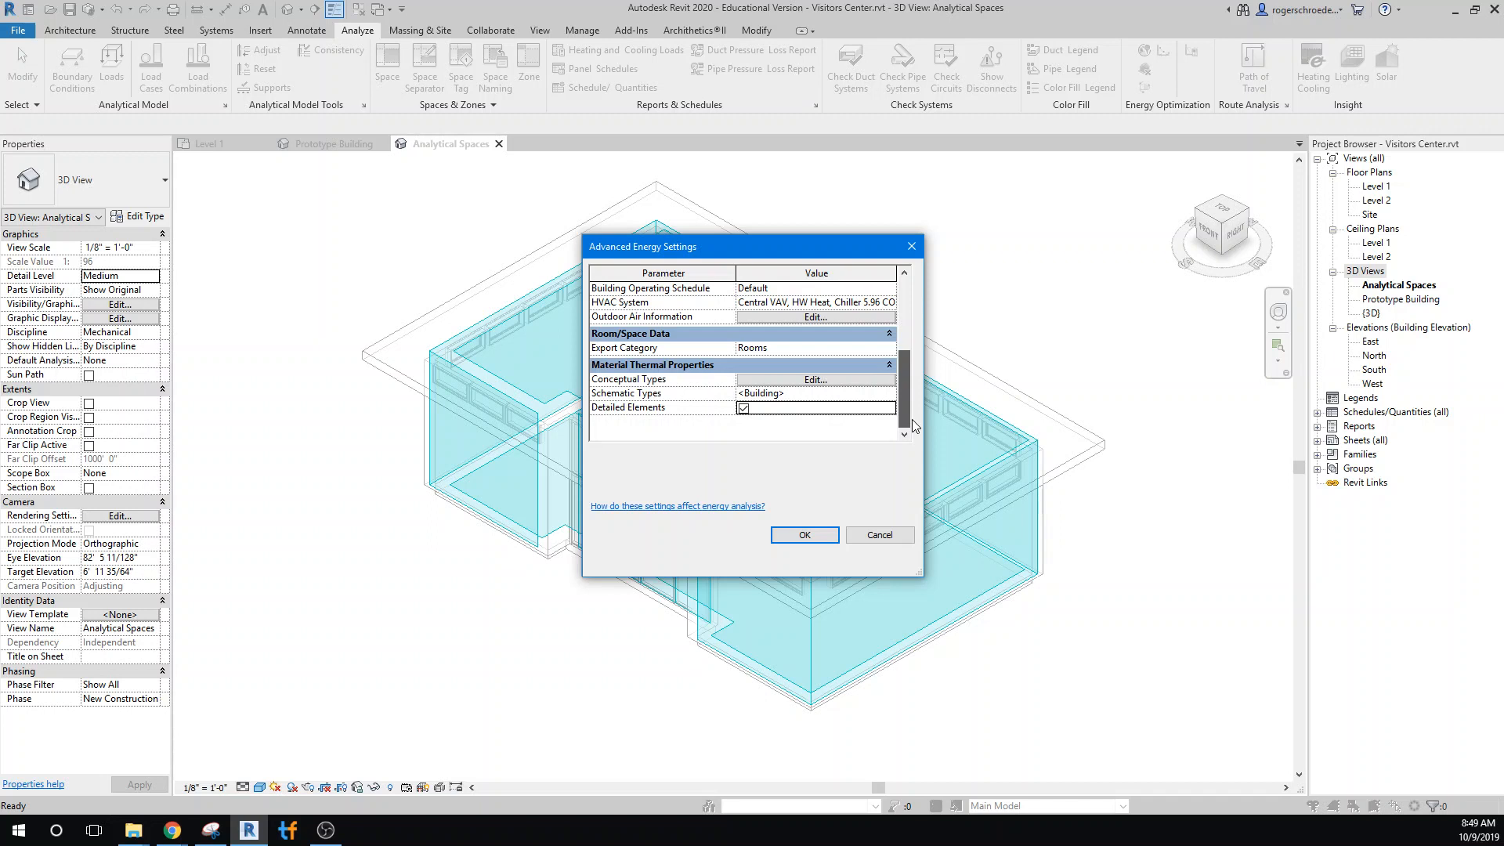
# Review the outdoor air information and the detailed model, building data and material thermal property sections of the advanced energy settings
pyautogui.moveTo(914, 424)
pyautogui.mouseDown()
pyautogui.moveTo(890, 330)
pyautogui.moveTo(900, 398)
pyautogui.mouseUp()
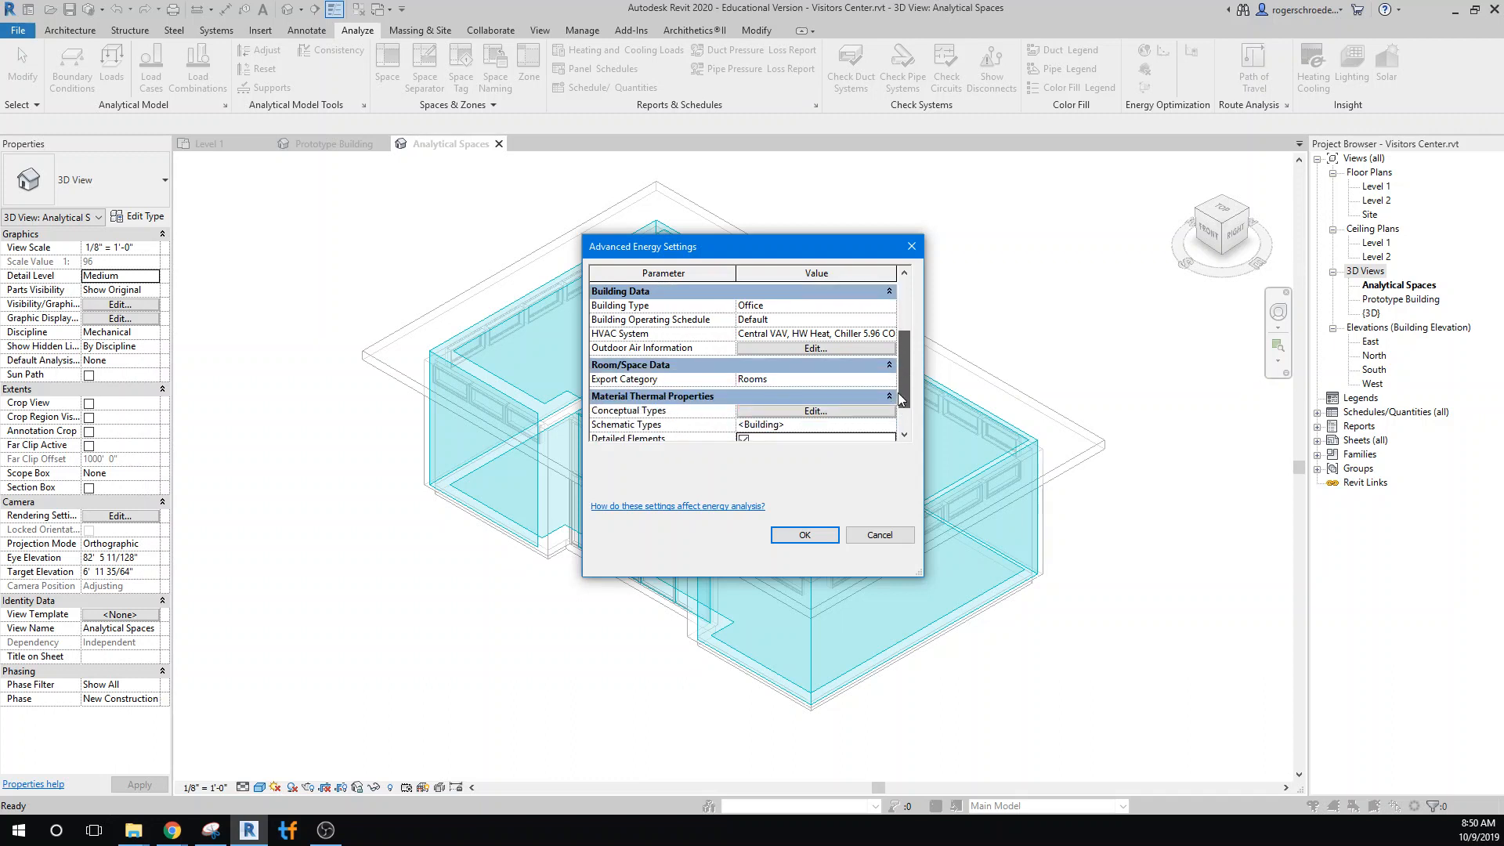
pyautogui.click(775, 347)
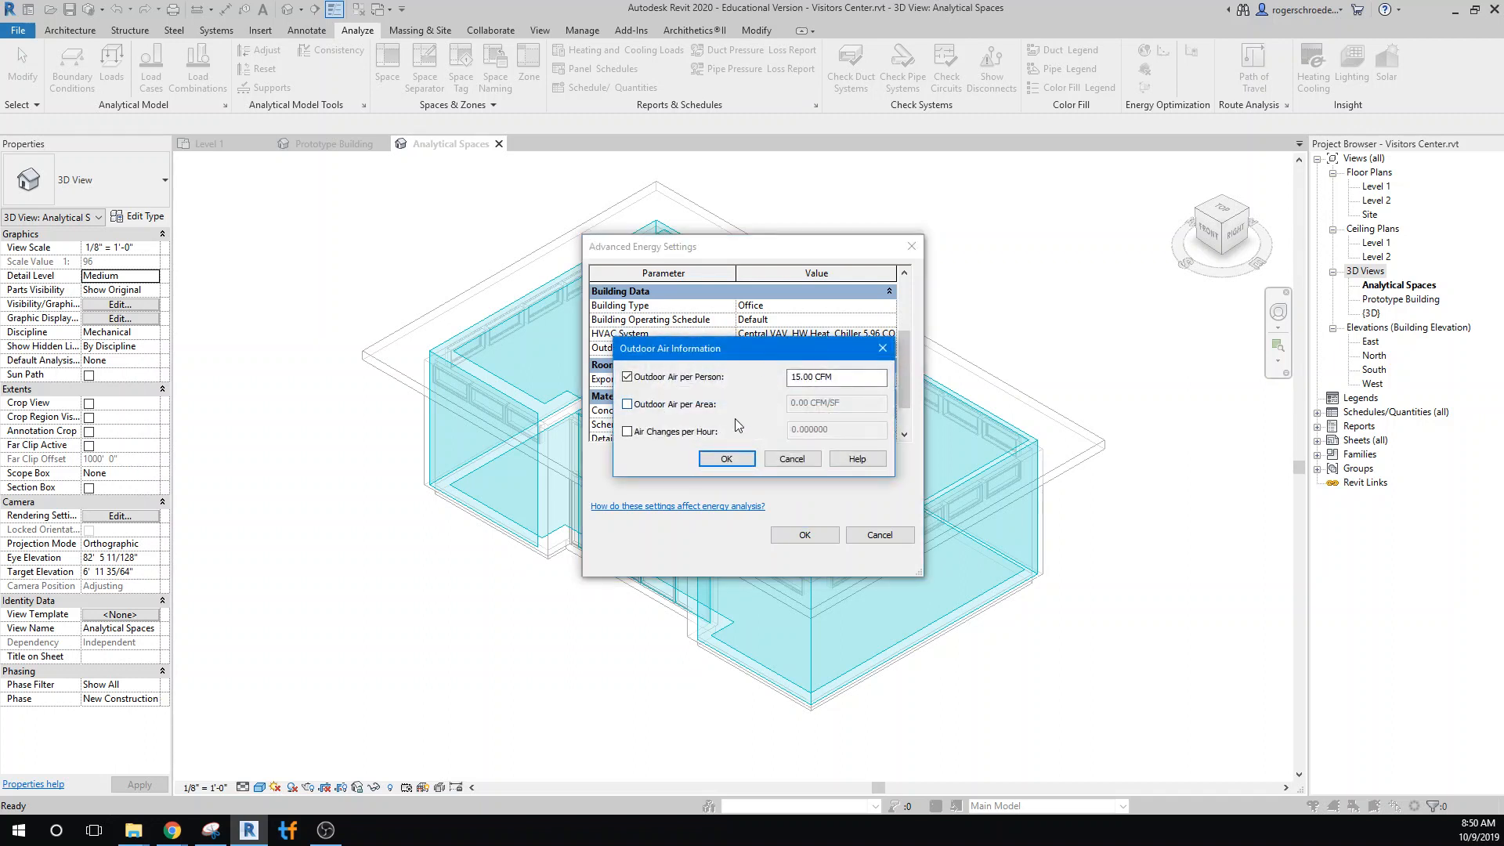
pyautogui.click(738, 463)
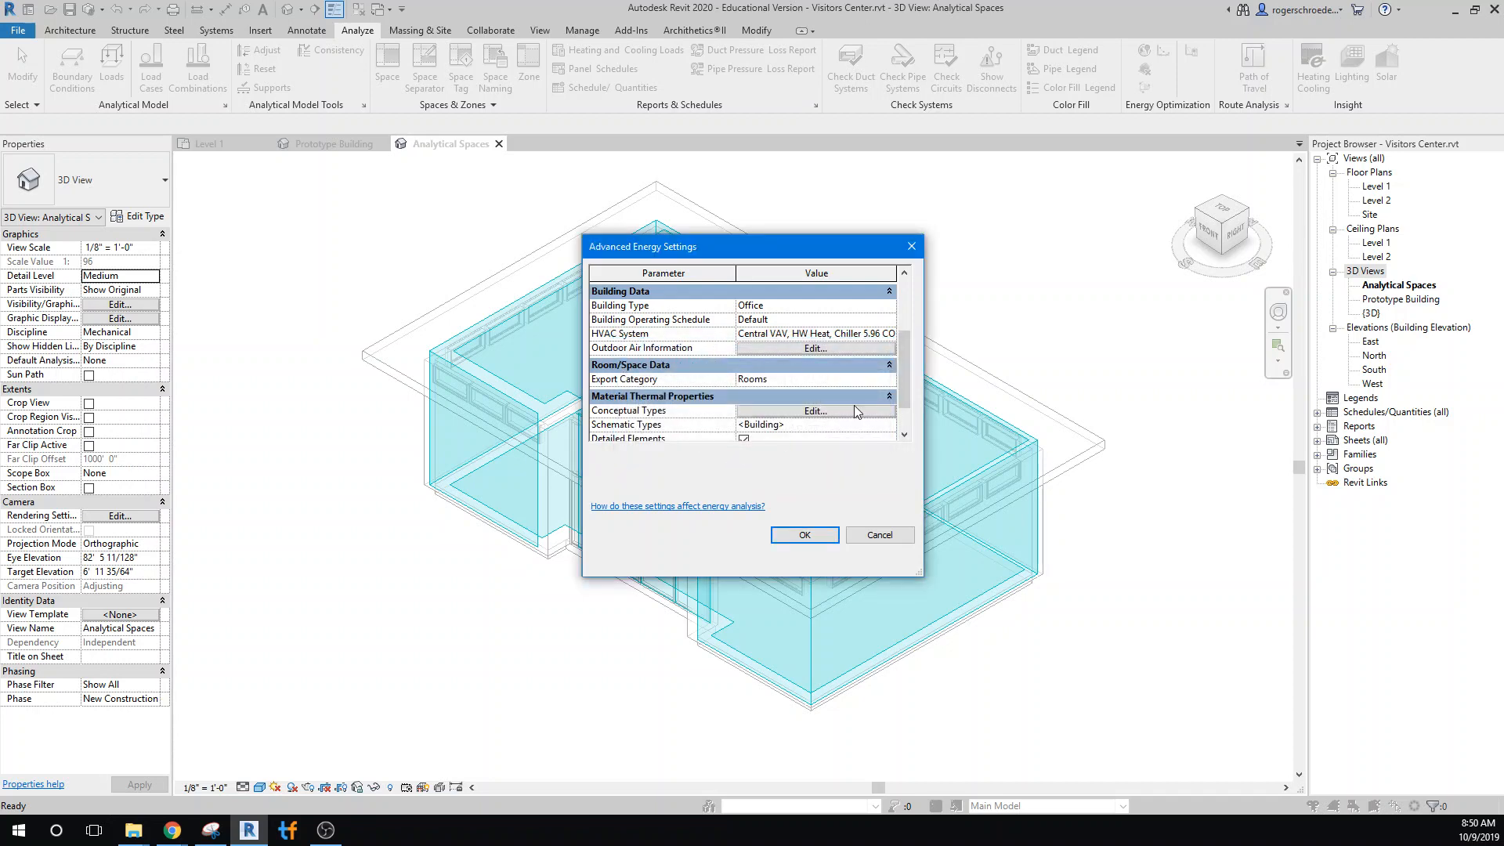
pyautogui.moveTo(910, 388)
pyautogui.mouseDown()
pyautogui.moveTo(911, 339)
pyautogui.moveTo(918, 390)
pyautogui.mouseUp()
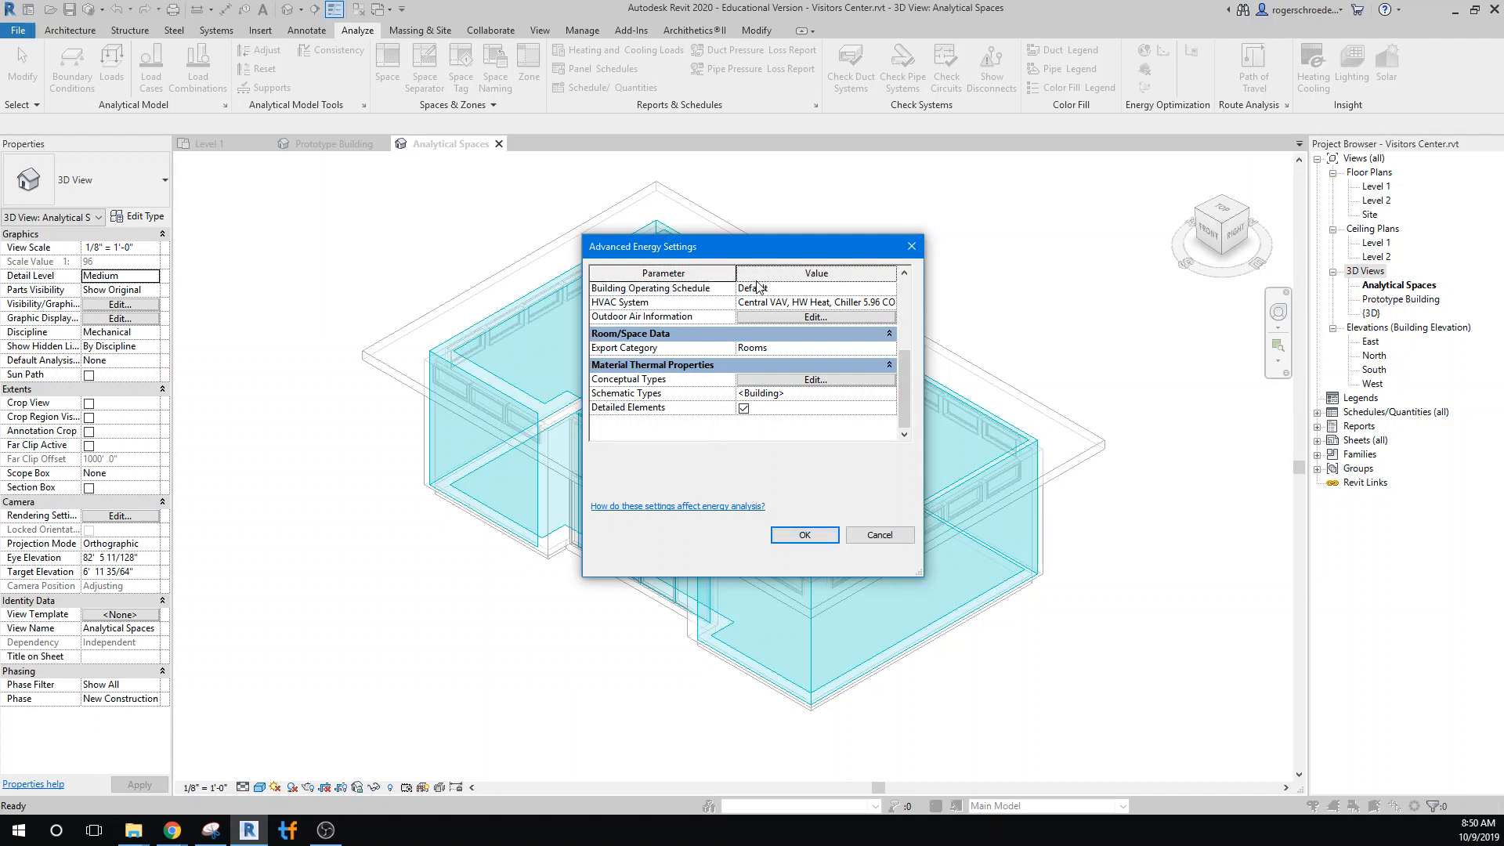
pyautogui.click(889, 365)
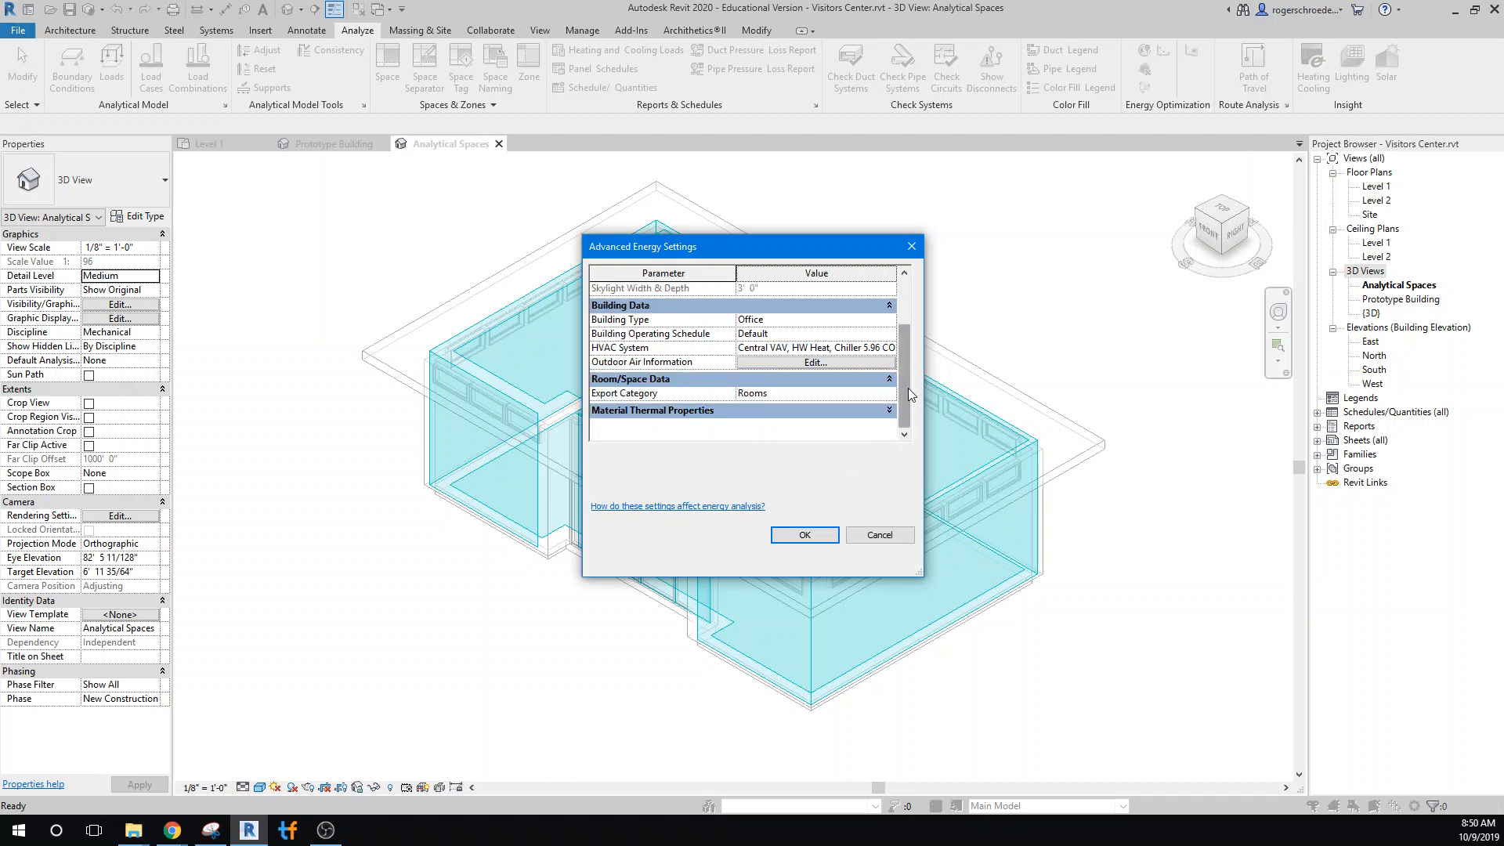
pyautogui.moveTo(907, 387); pyautogui.dragTo(909, 334)
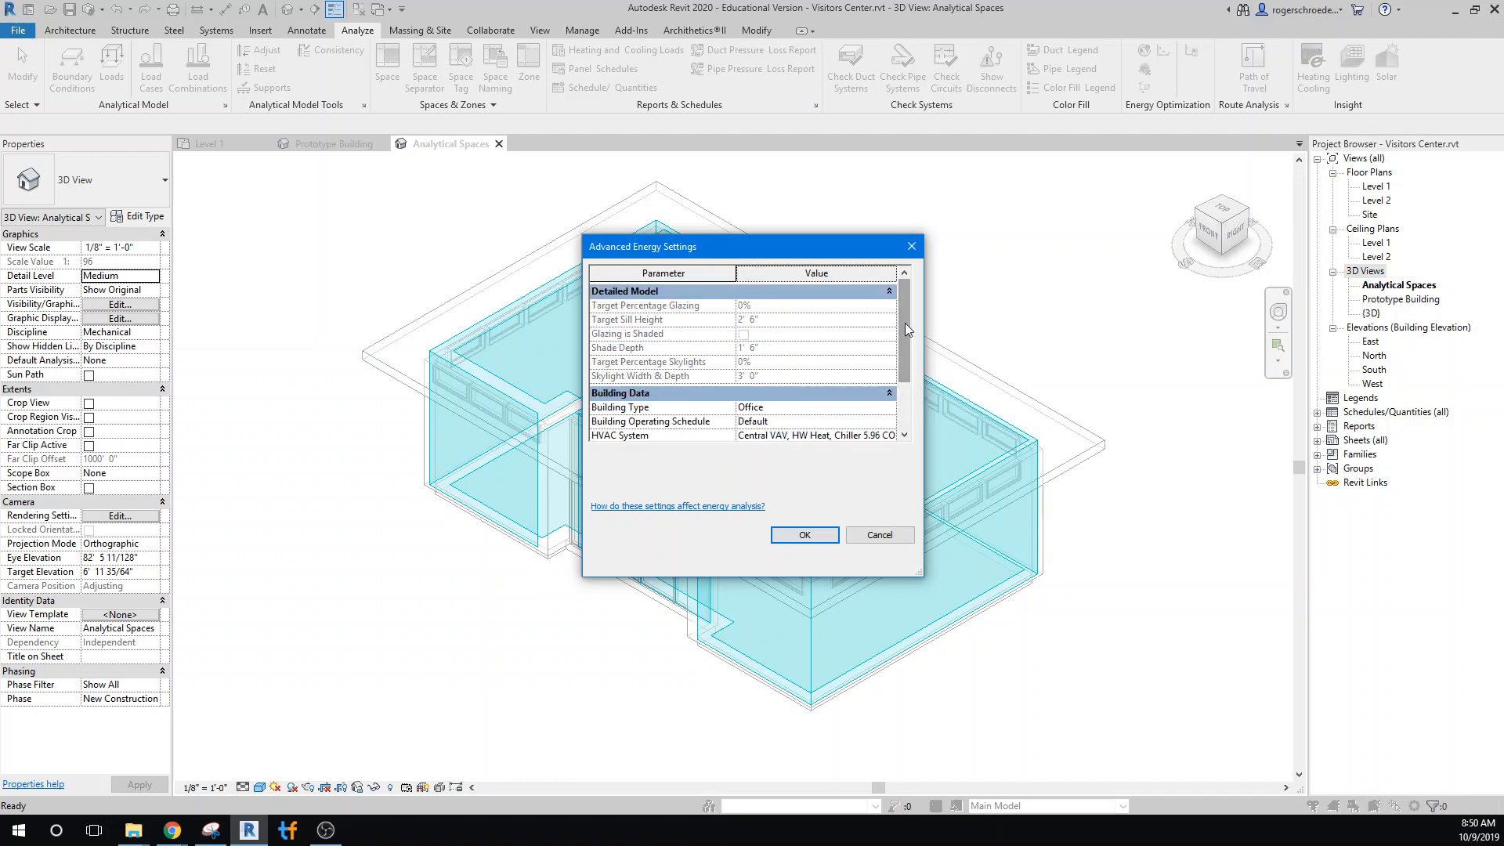
# Accept the advanced energy settings and the main energy settings
pyautogui.click(802, 538)
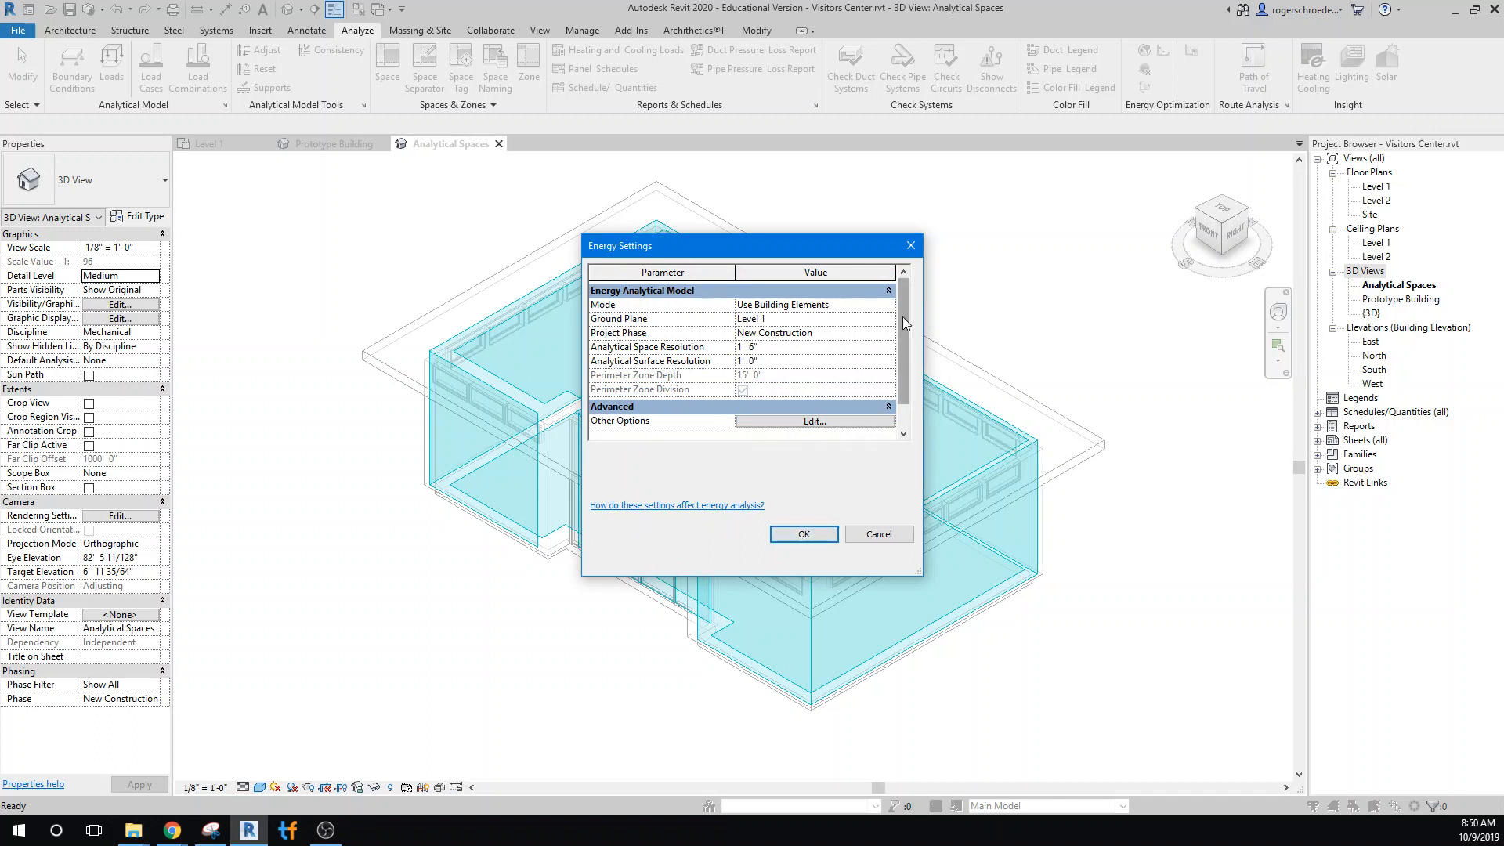
pyautogui.moveTo(902, 318)
pyautogui.mouseDown()
pyautogui.moveTo(915, 369)
pyautogui.moveTo(914, 311)
pyautogui.mouseUp()
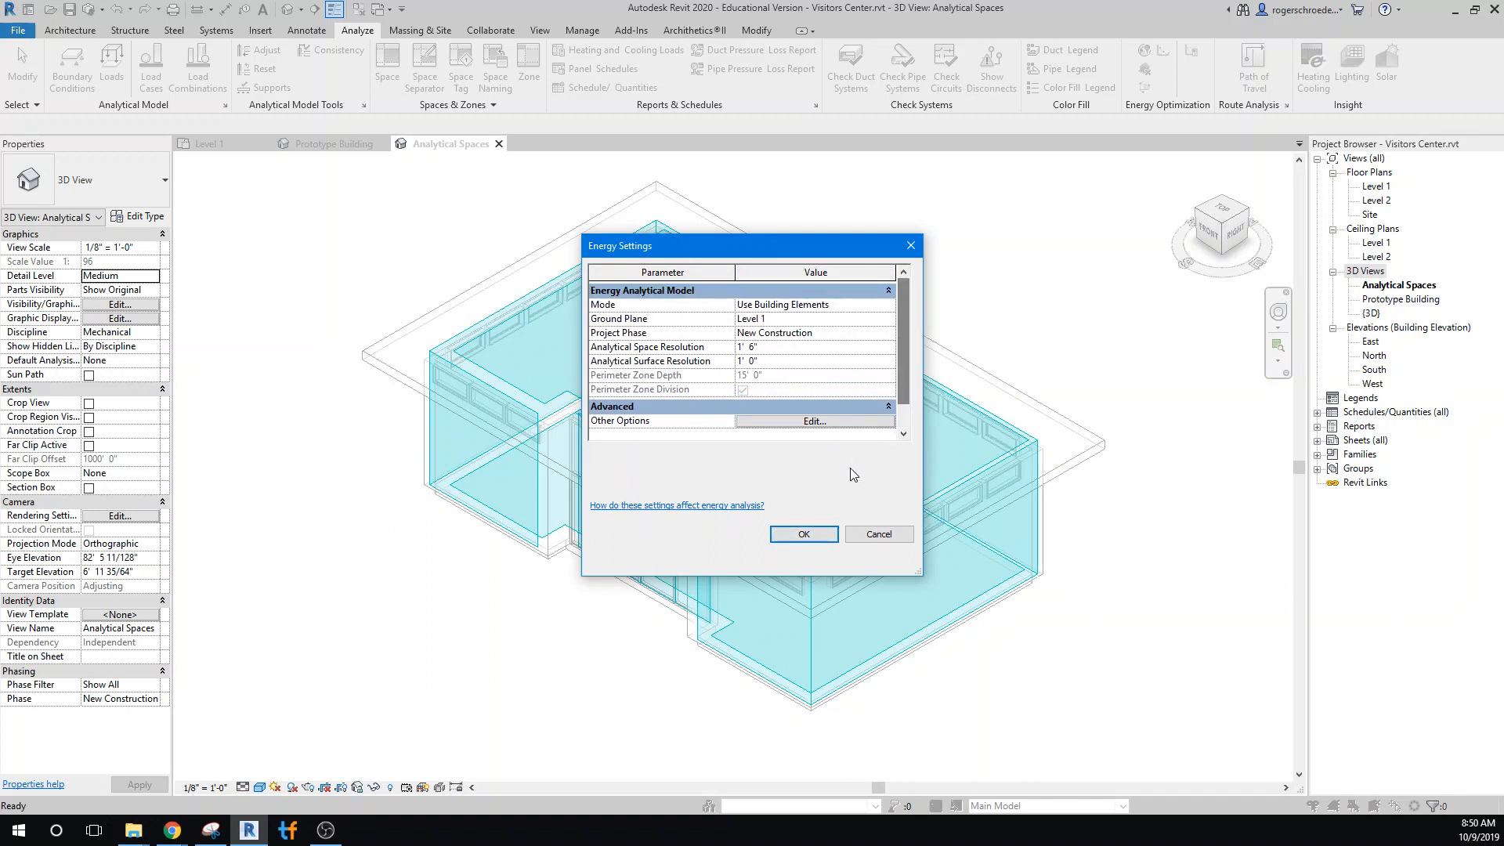
pyautogui.click(796, 534)
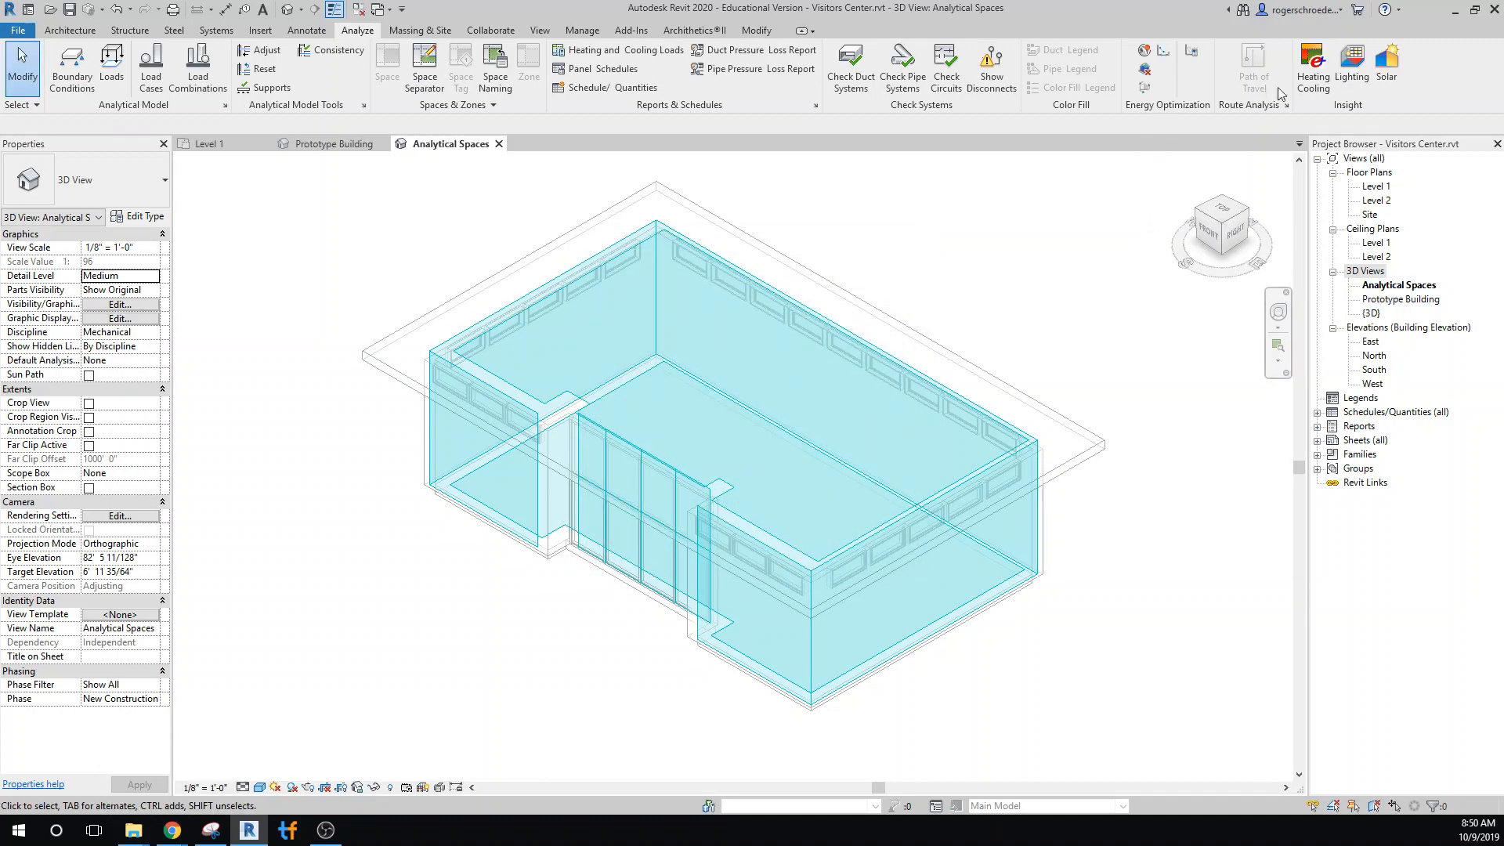
# Generate the Insight energy analysis using the existing energy analytical model, accepting the check-limitations notice
pyautogui.click(1143, 88)
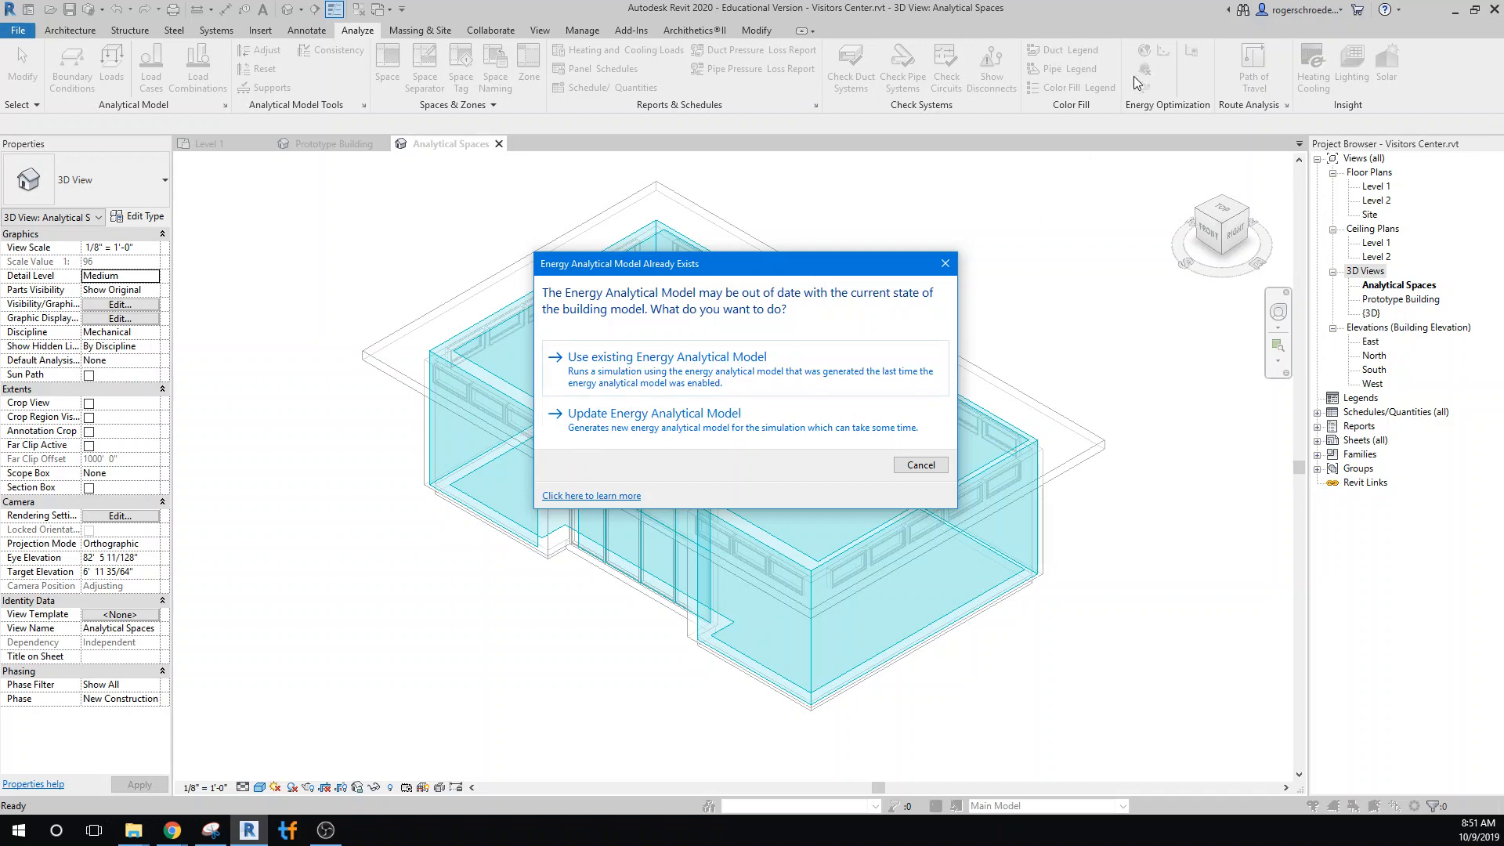
pyautogui.click(667, 365)
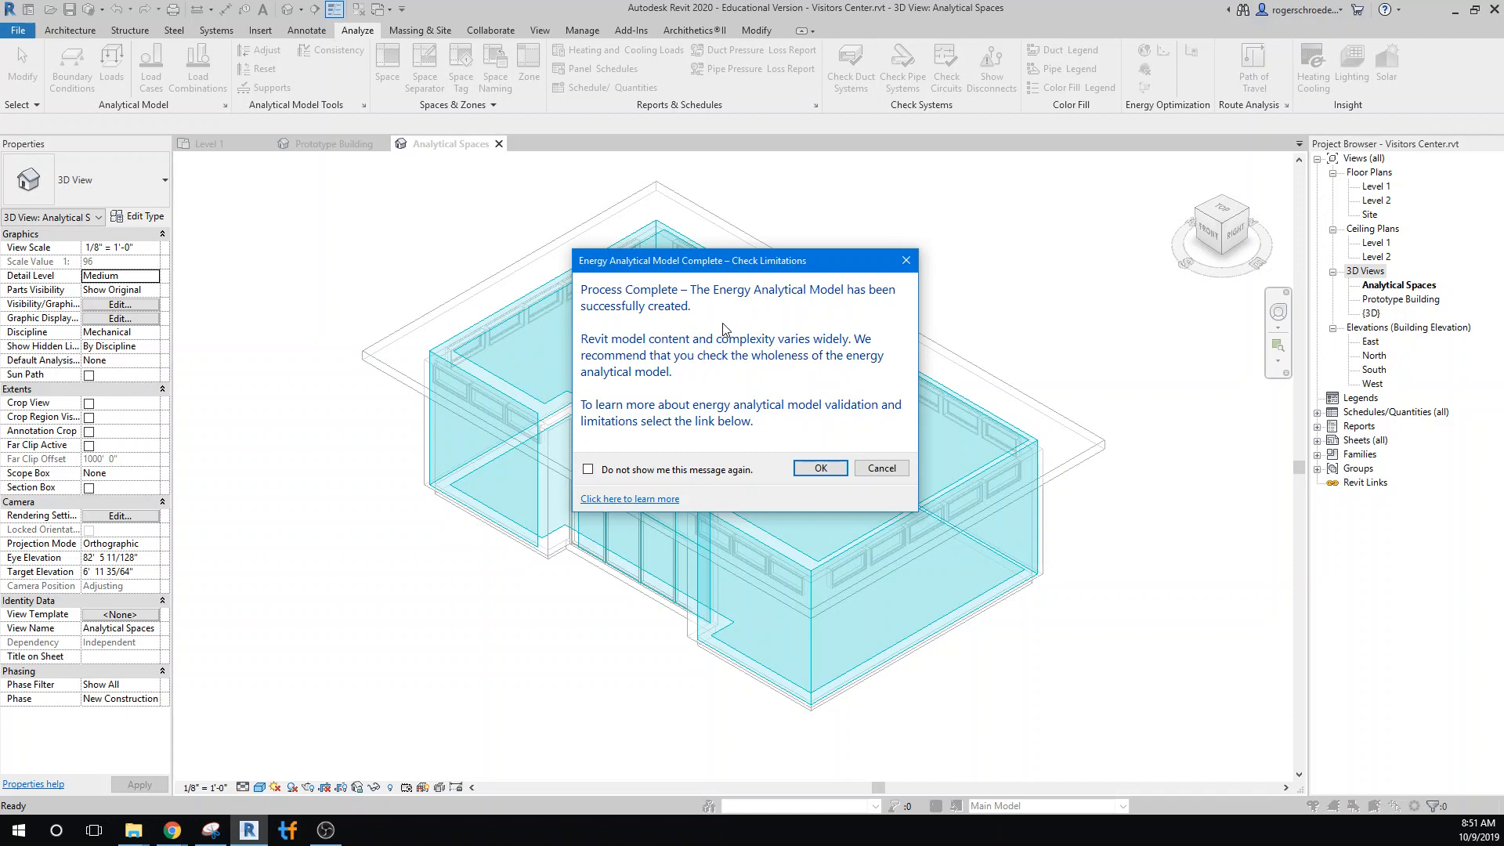
pyautogui.click(811, 470)
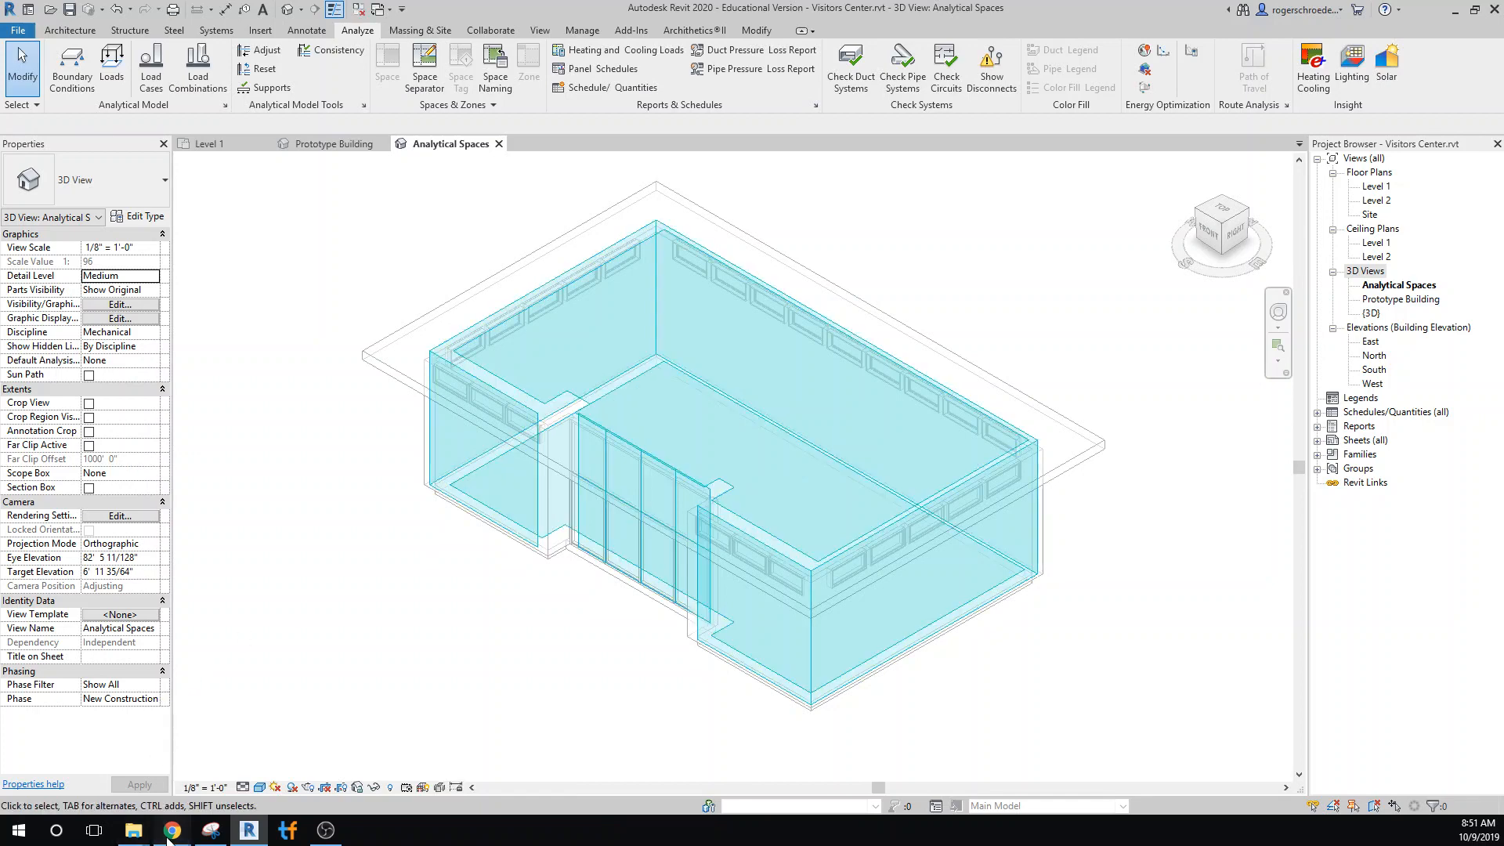
# Switch to the Chrome window with Autodesk Insight and reload the iCloud Mail inbox to check for analysis messages
pyautogui.moveTo(172, 830)
pyautogui.moveTo(115, 778)
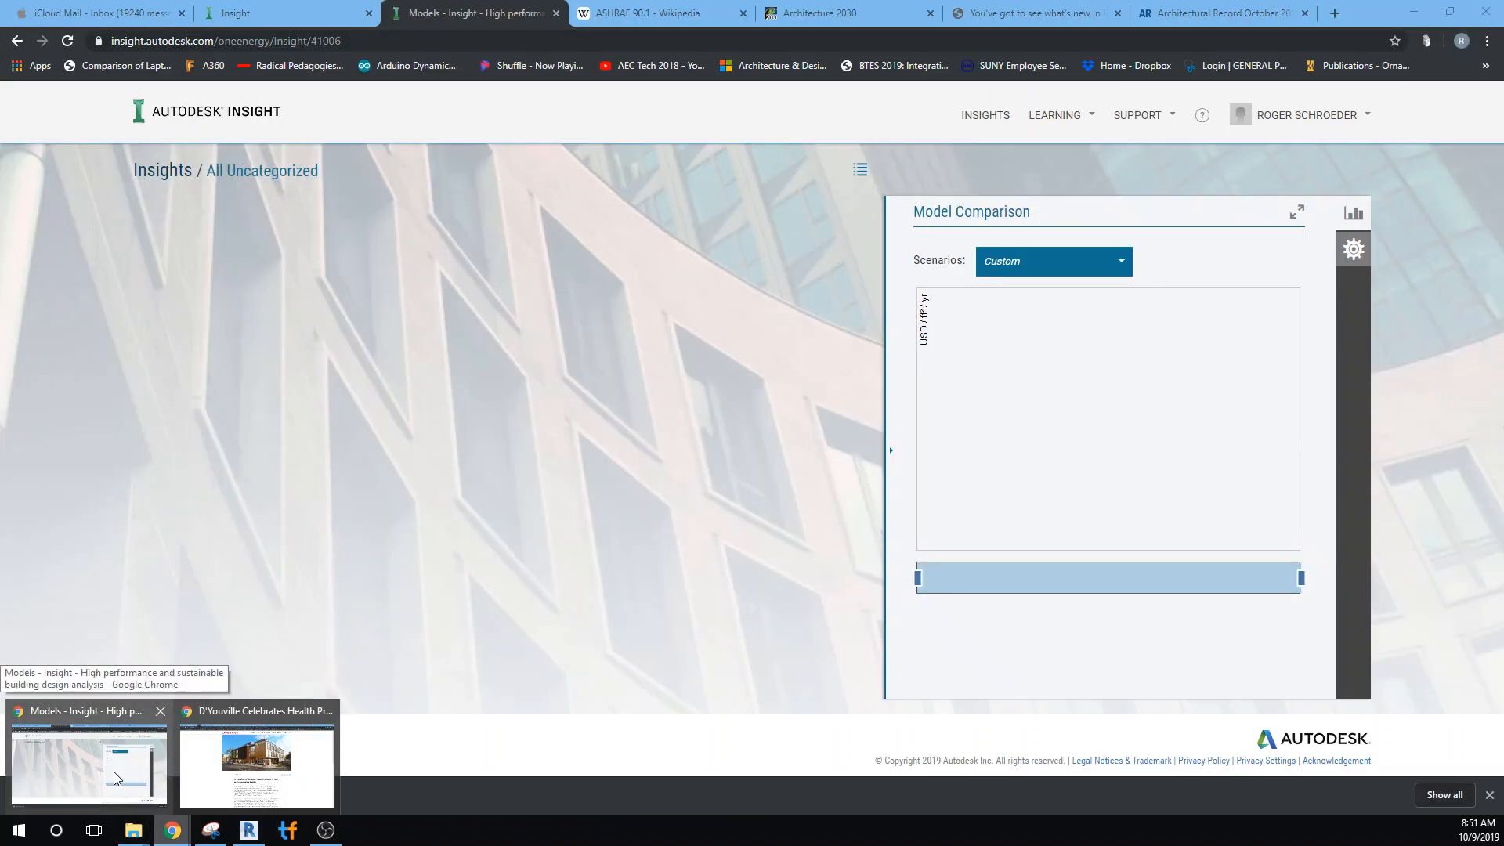
pyautogui.click(114, 775)
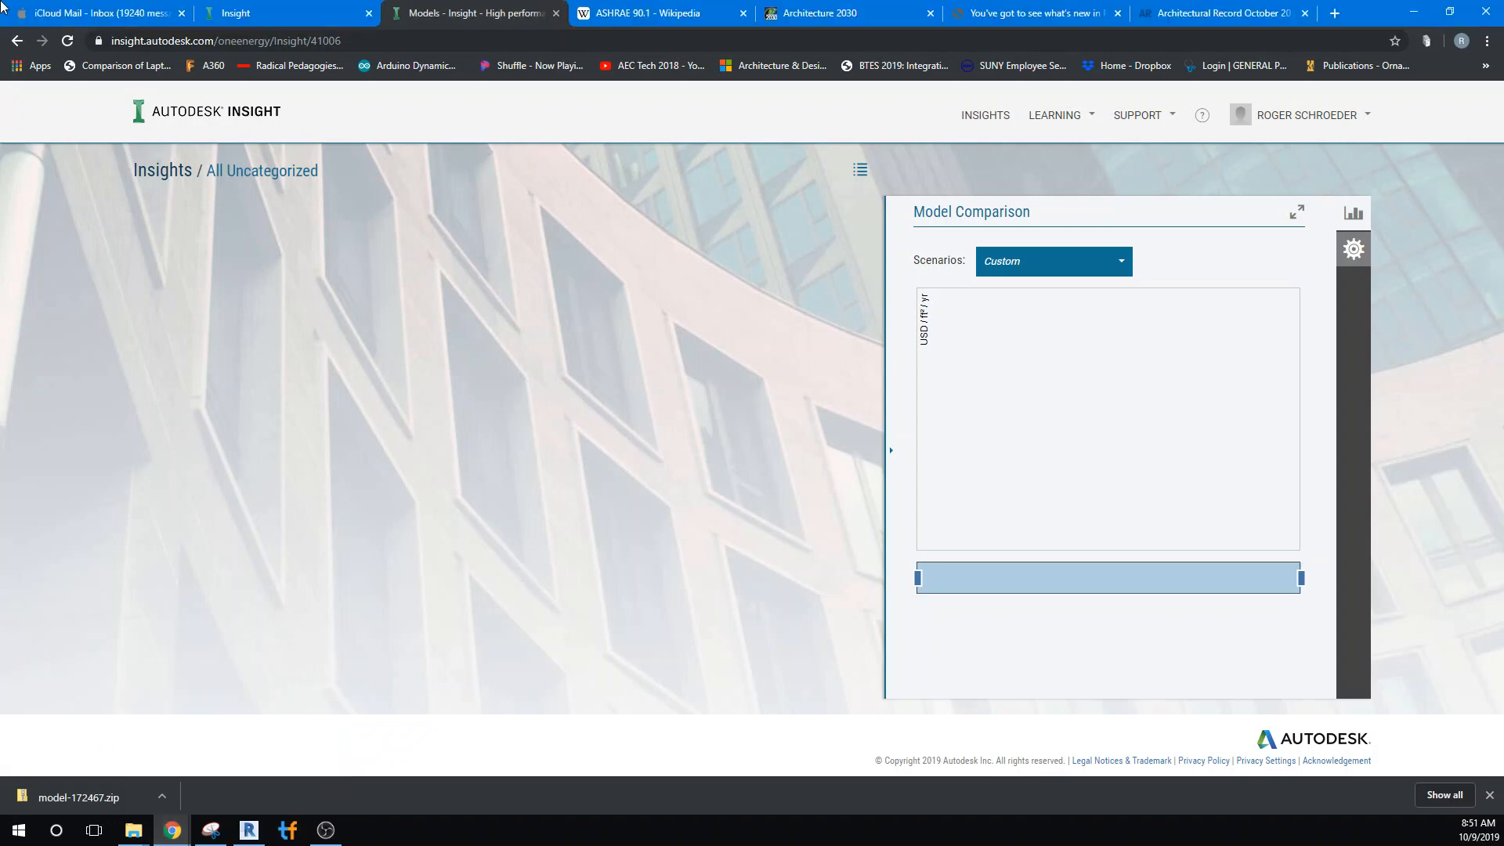
pyautogui.click(43, 15)
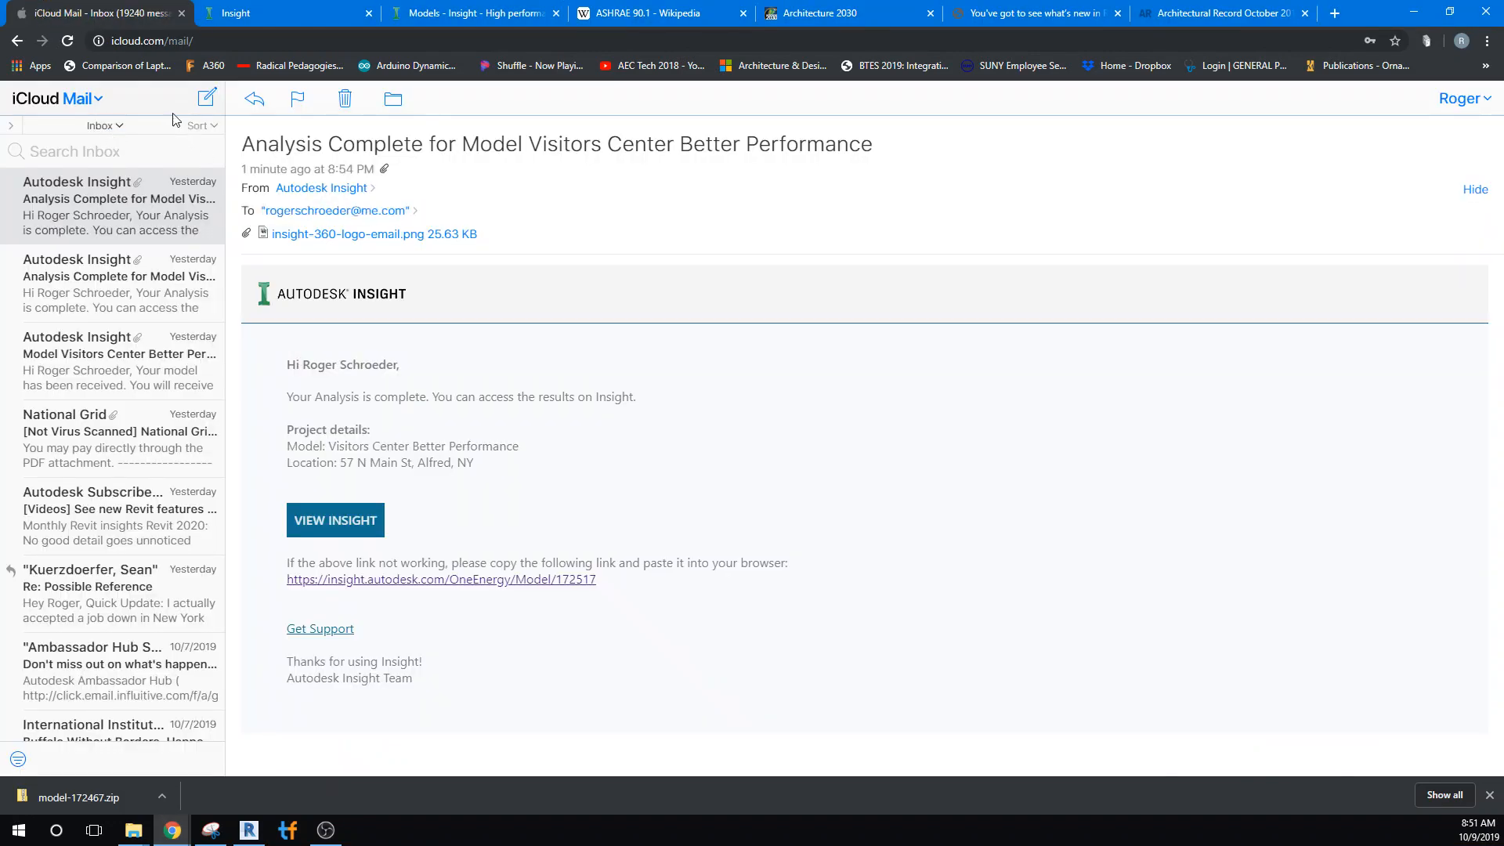
pyautogui.click(68, 41)
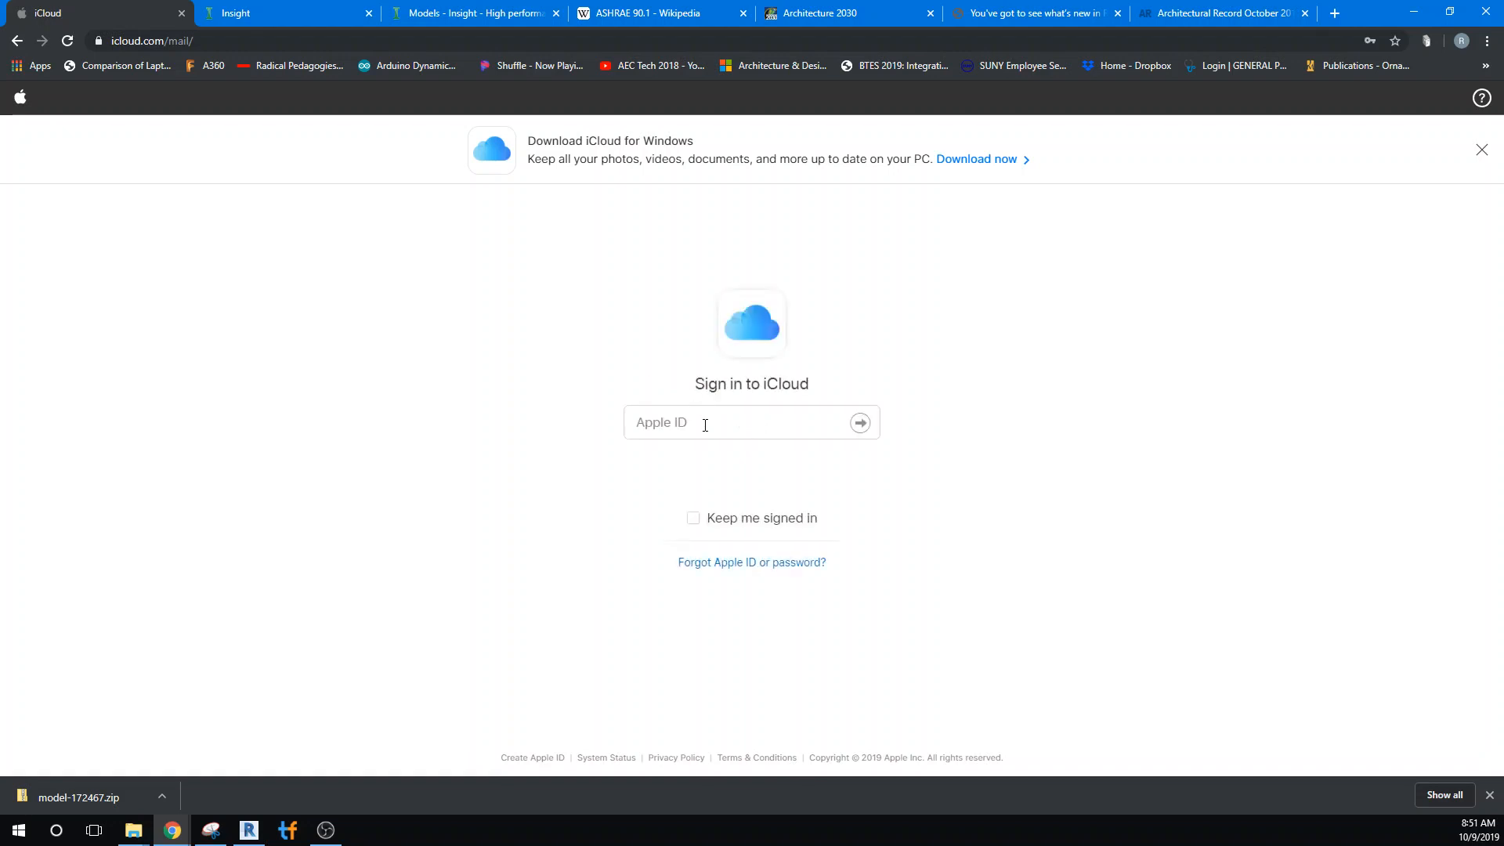
# Sign in to iCloud with the saved Apple ID and account password
pyautogui.click(703, 423)
pyautogui.click(716, 468)
pyautogui.click(860, 423)
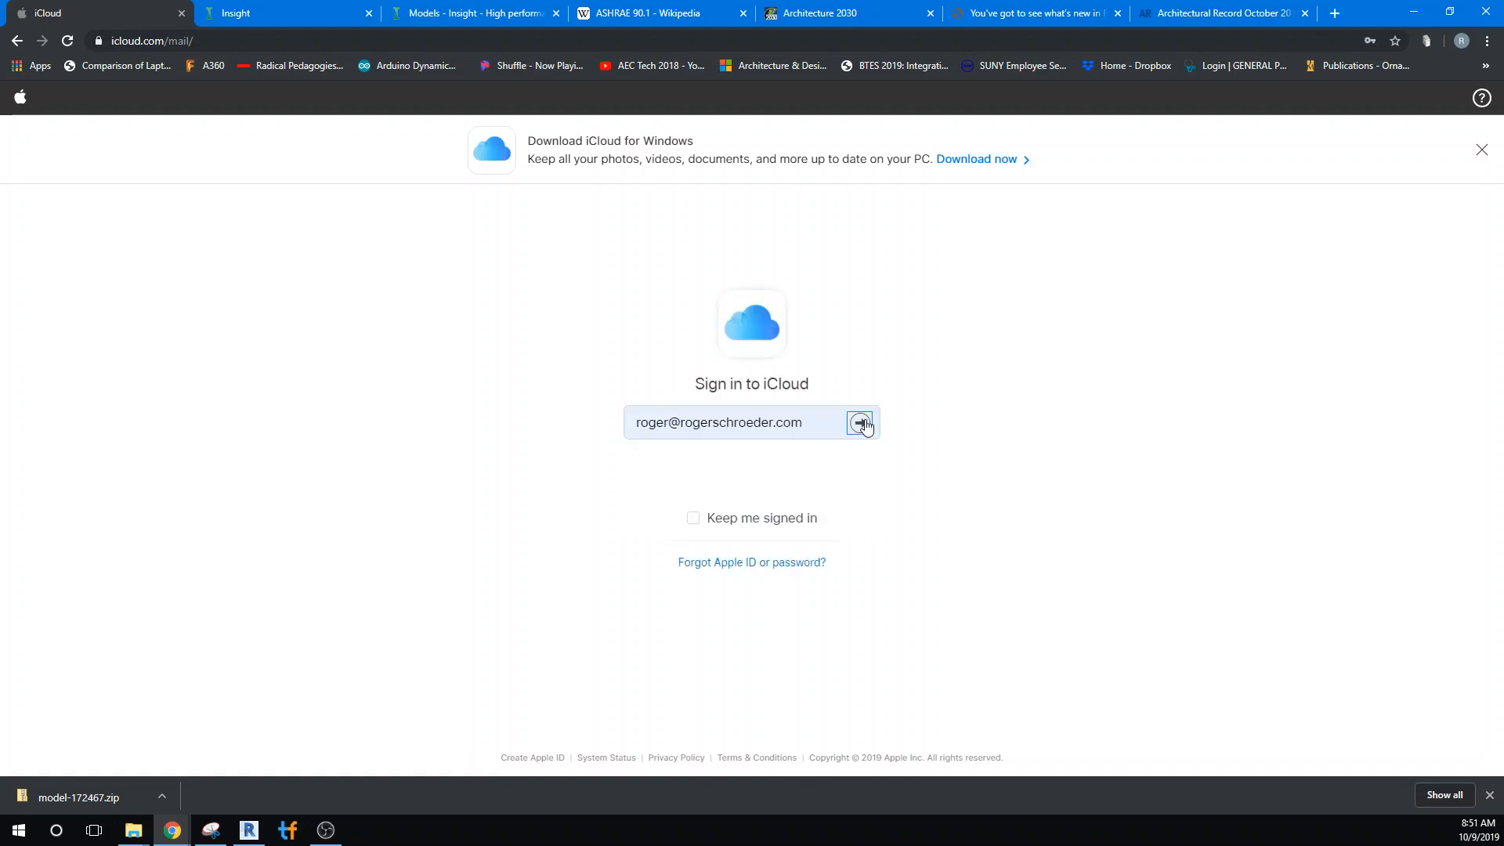
pyautogui.click(860, 456)
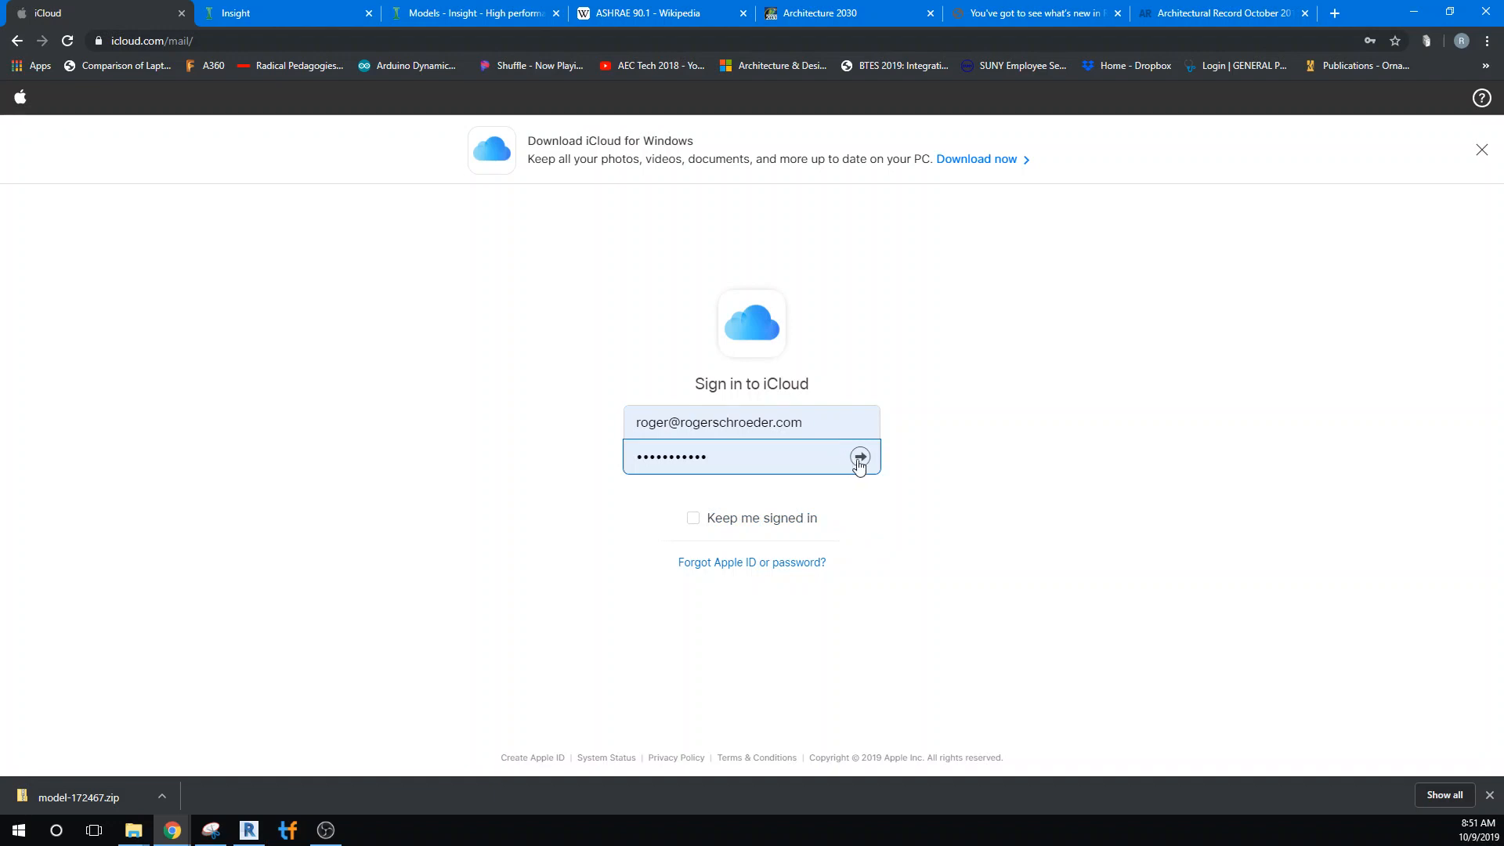